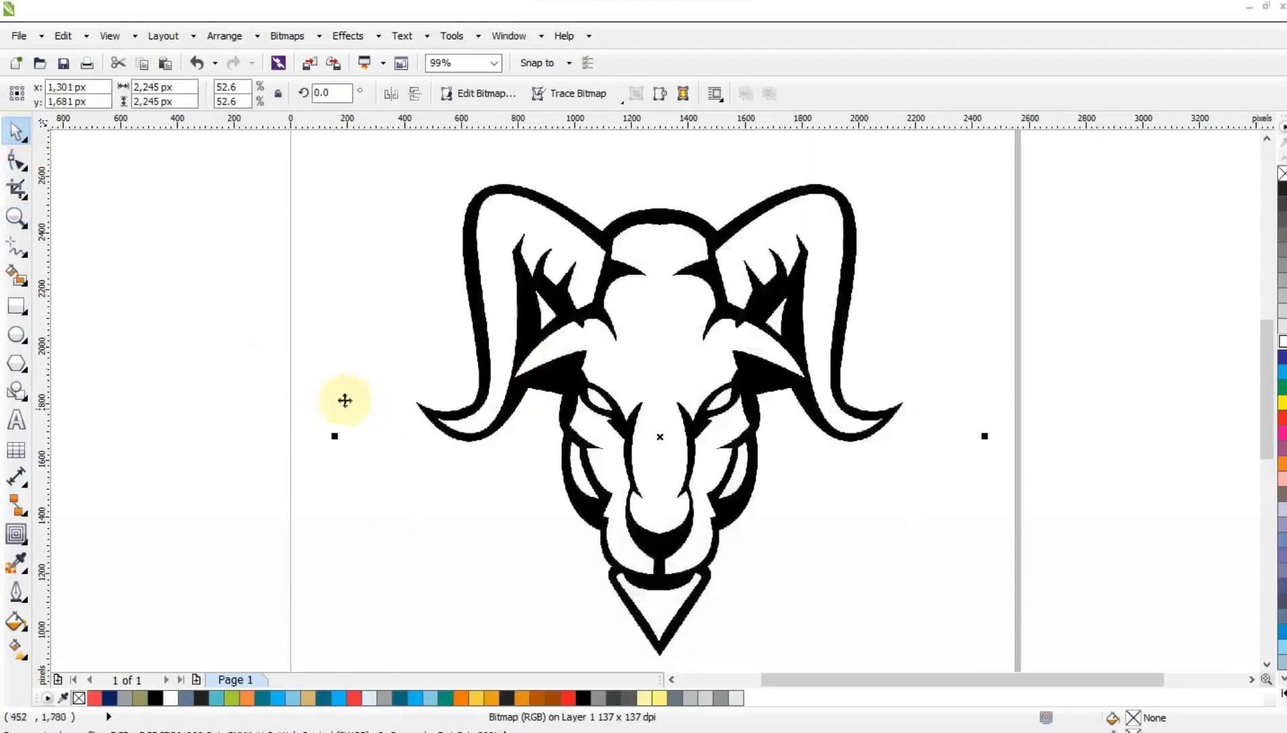
# Trace the ram head bitmap with a Low Quality Image outline trace, keeping smoothing 25 and background removal
pyautogui.click(225, 343)
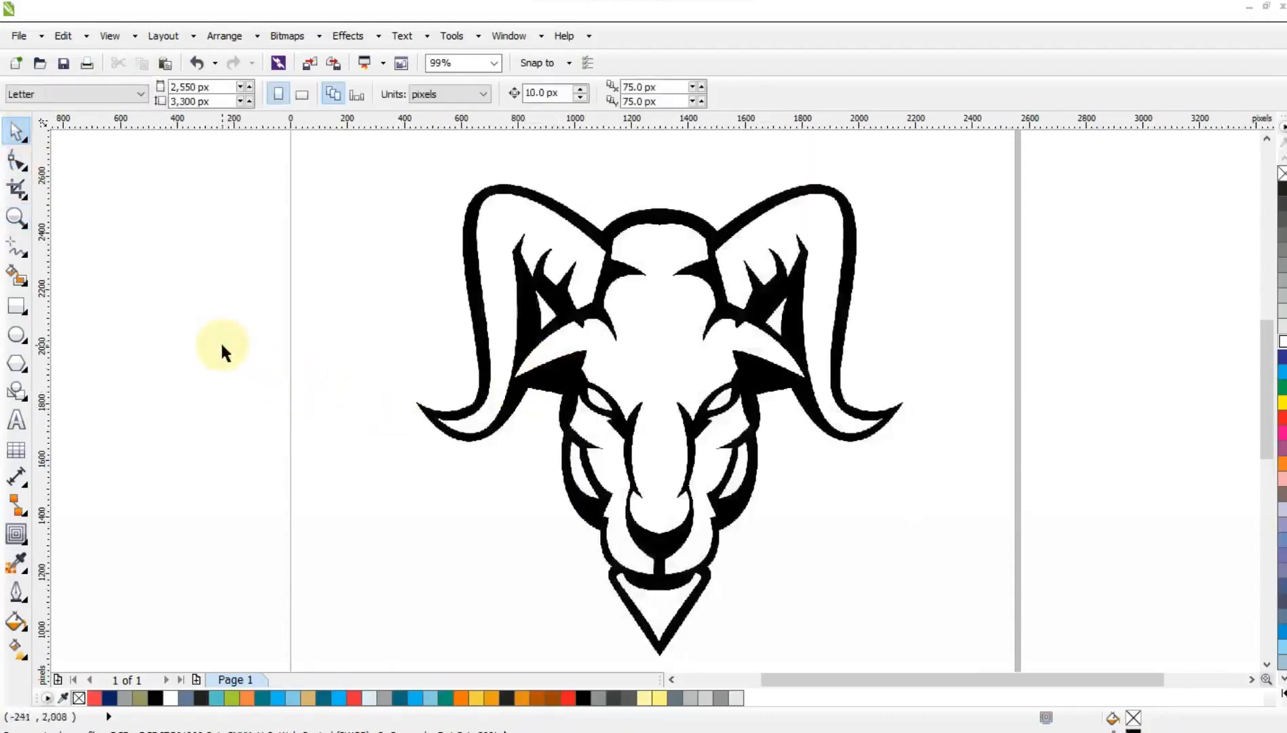
pyautogui.click(536, 330)
pyautogui.rightClick(532, 328)
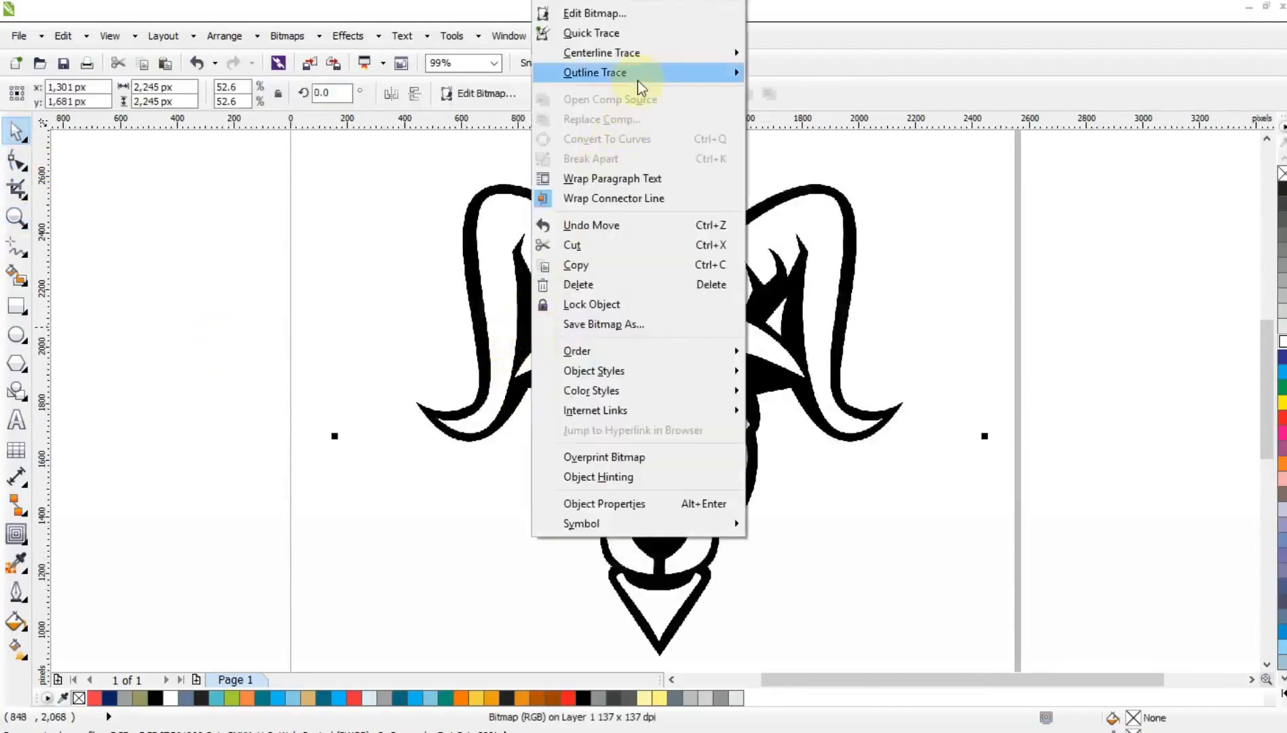
pyautogui.moveTo(637, 80)
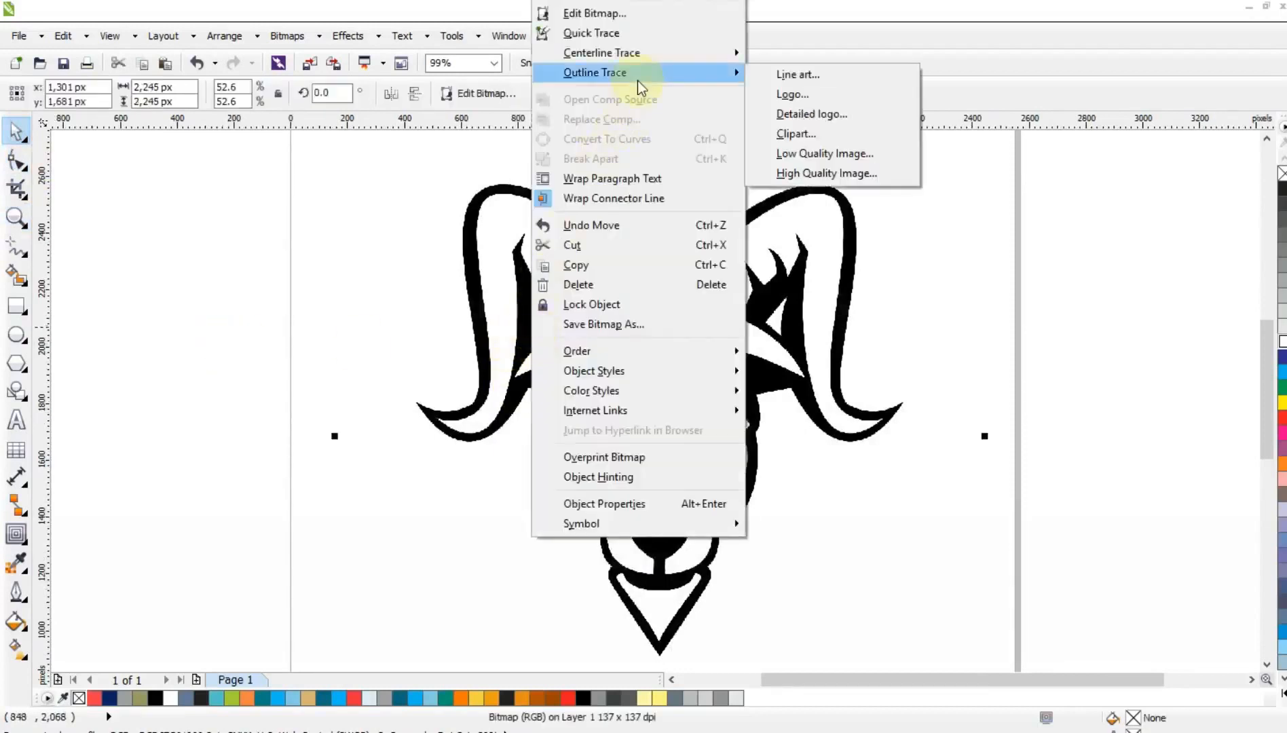
pyautogui.click(829, 154)
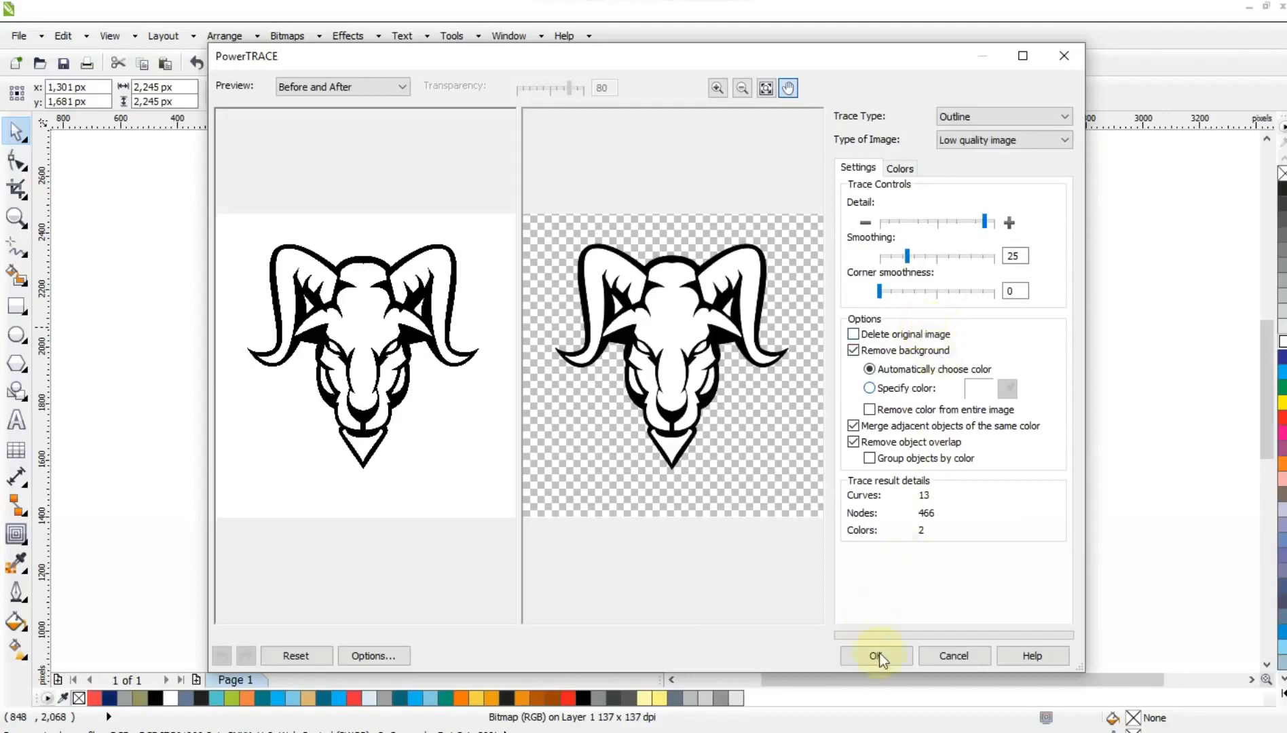
pyautogui.click(877, 655)
# Move the traced ram head aside and delete the original bitmap
pyautogui.moveTo(718, 392)
pyautogui.mouseDown()
pyautogui.moveTo(380, 383)
pyautogui.moveTo(275, 400)
pyautogui.mouseUp()
pyautogui.click(674, 403)
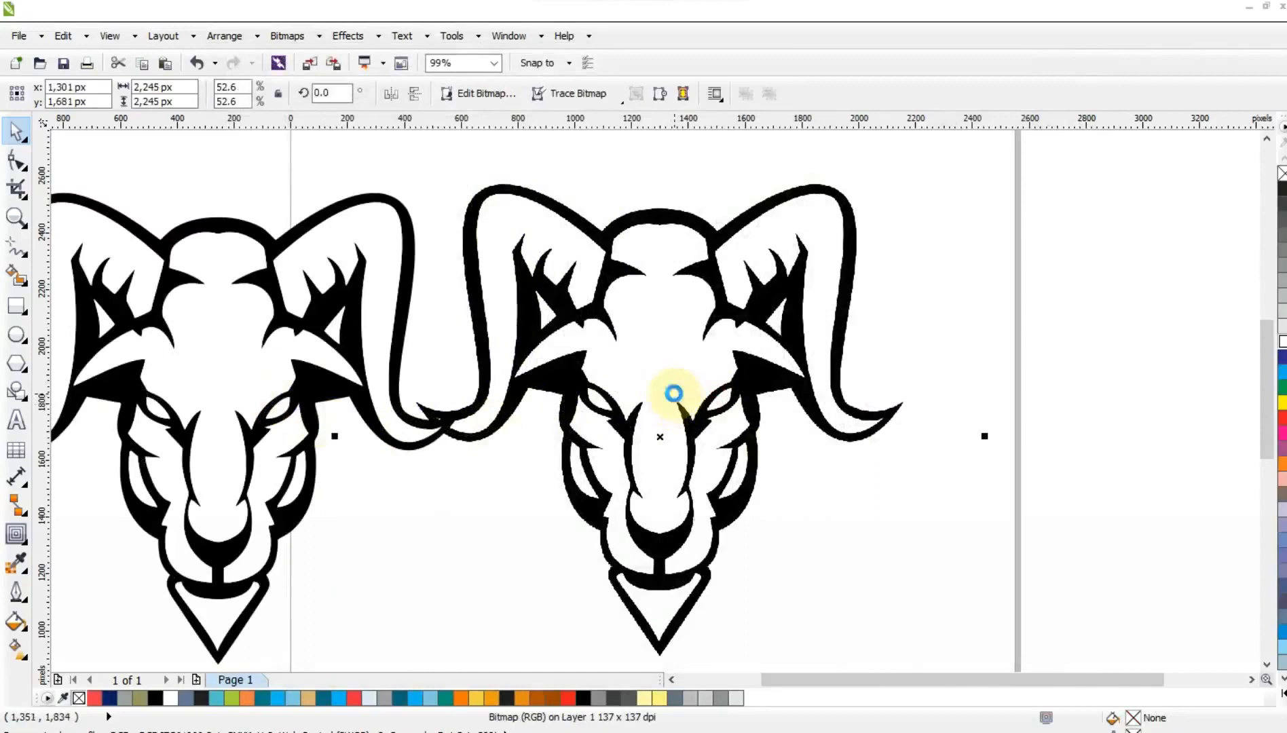
pyautogui.press('Delete')
# Place the traced ram head back on the page, scale it to about 1,324 by 1,284 px and ungroup it
pyautogui.moveTo(224, 425); pyautogui.dragTo(648, 423)
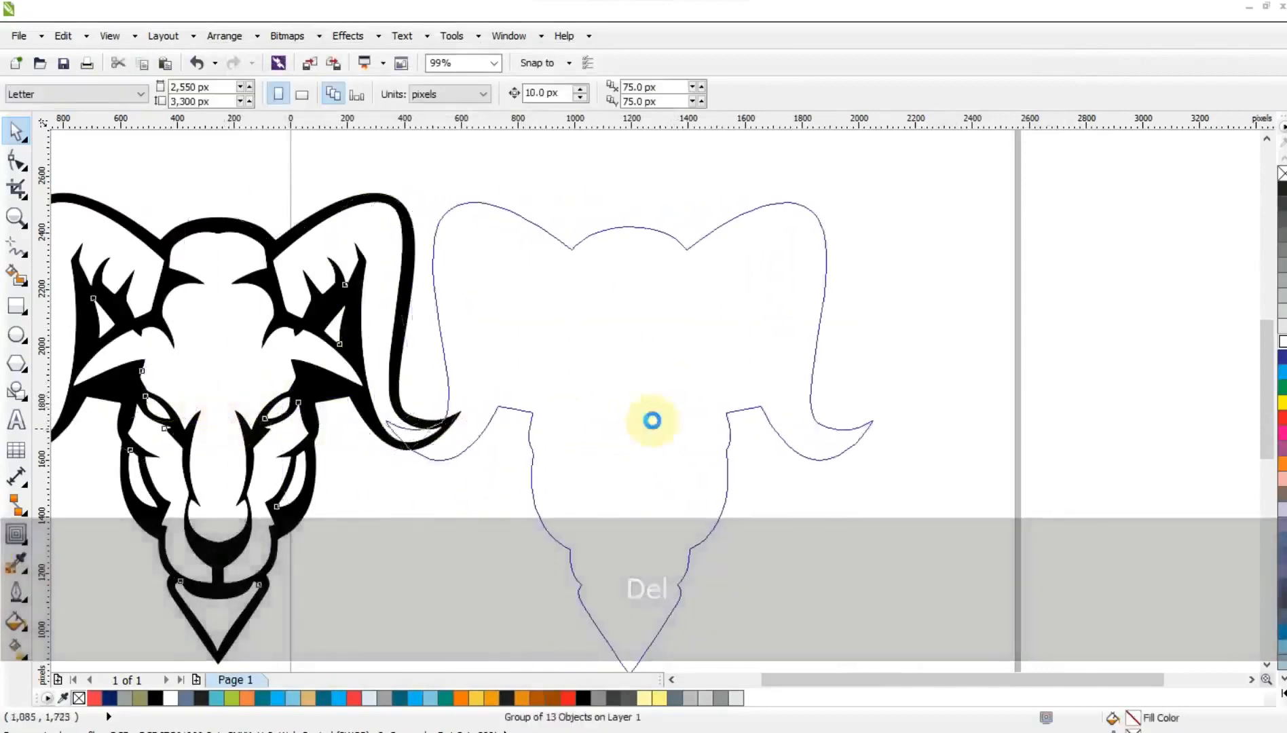
pyautogui.moveTo(882, 197); pyautogui.dragTo(828, 252)
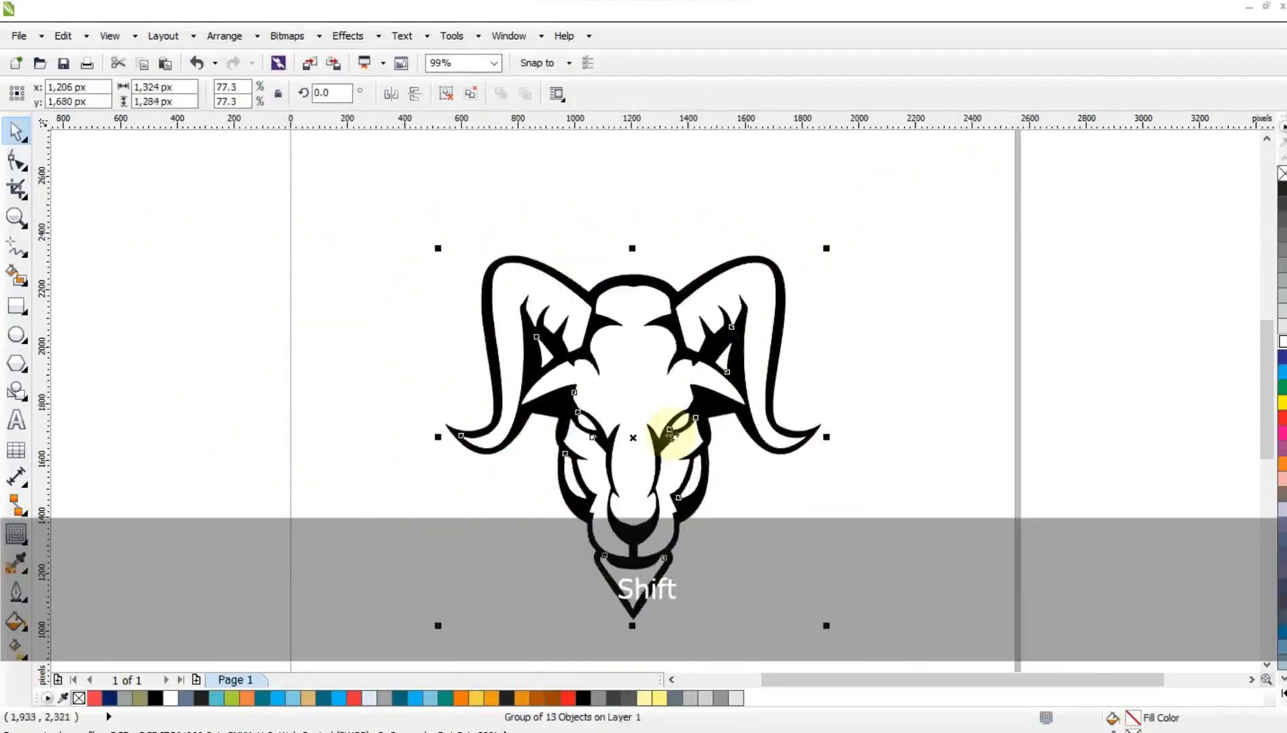
pyautogui.moveTo(660, 449); pyautogui.dragTo(681, 435)
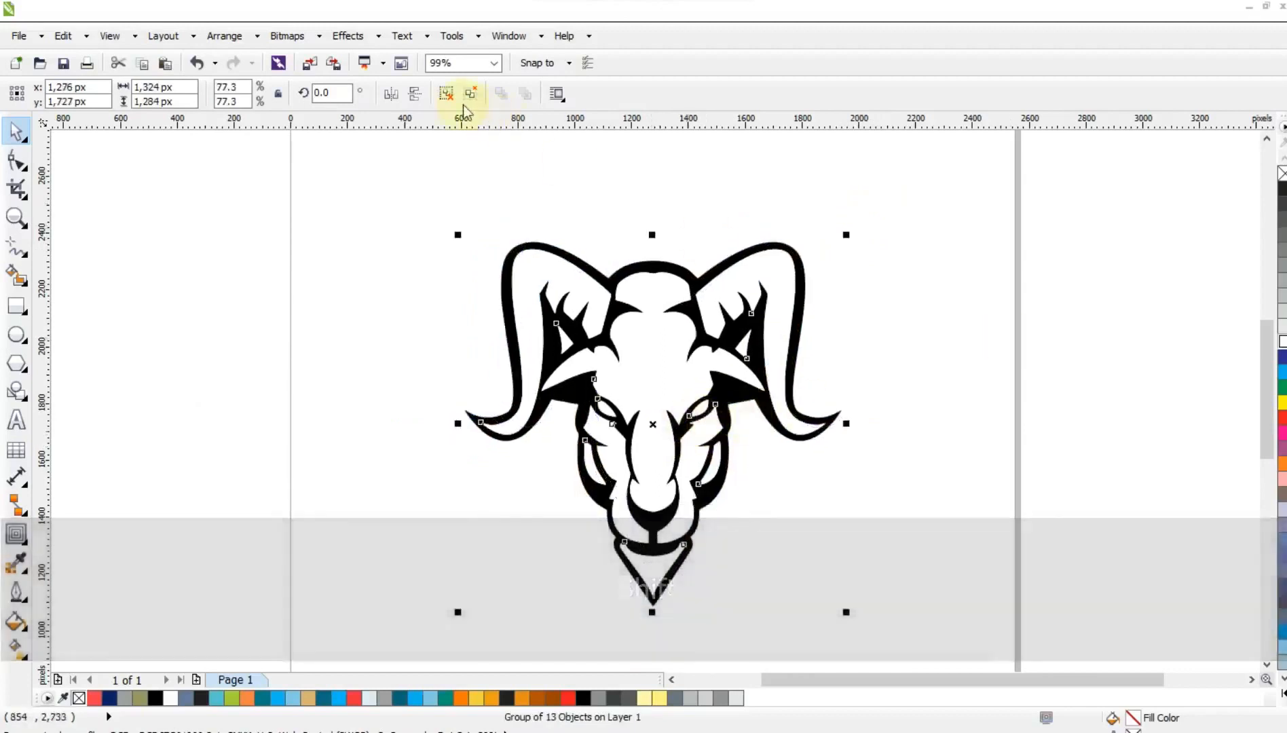
pyautogui.click(446, 93)
pyautogui.click(332, 314)
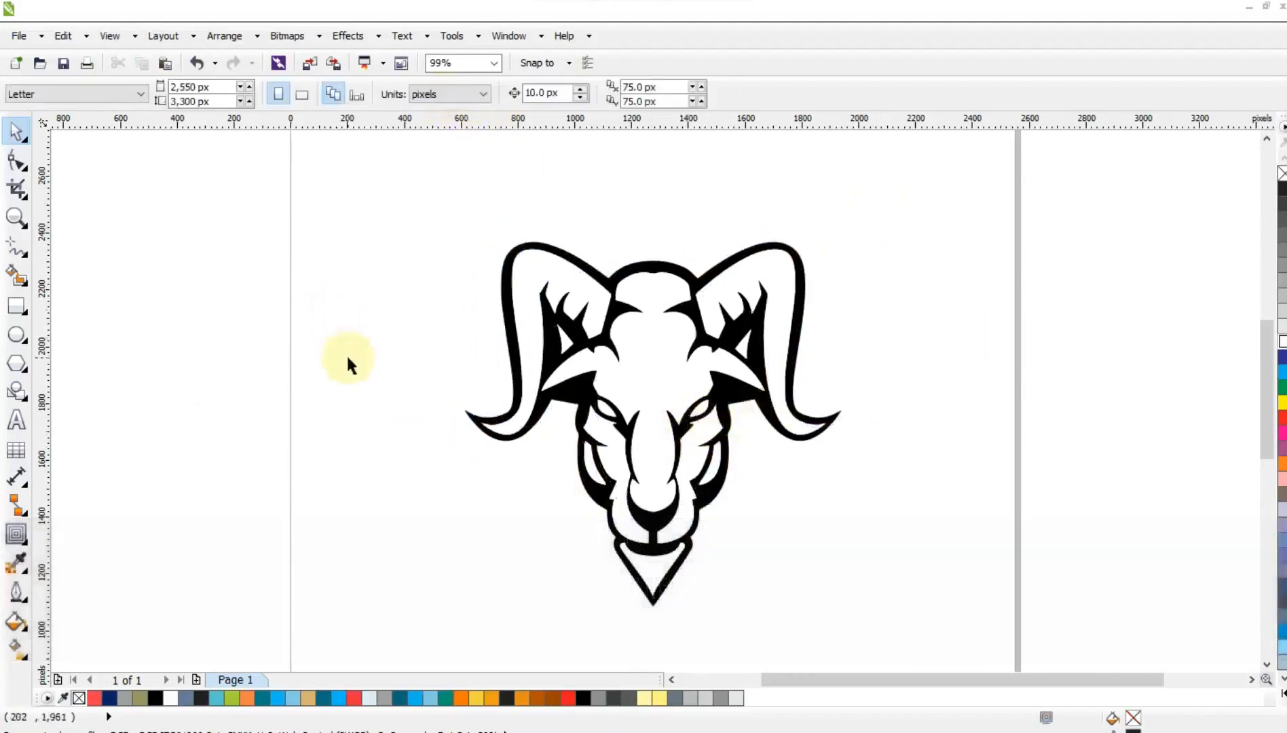
# Fill the white interiors of both horns with medium gray
pyautogui.click(16, 217)
pyautogui.moveTo(432, 195); pyautogui.dragTo(882, 475)
pyautogui.click(21, 132)
pyautogui.click(454, 317)
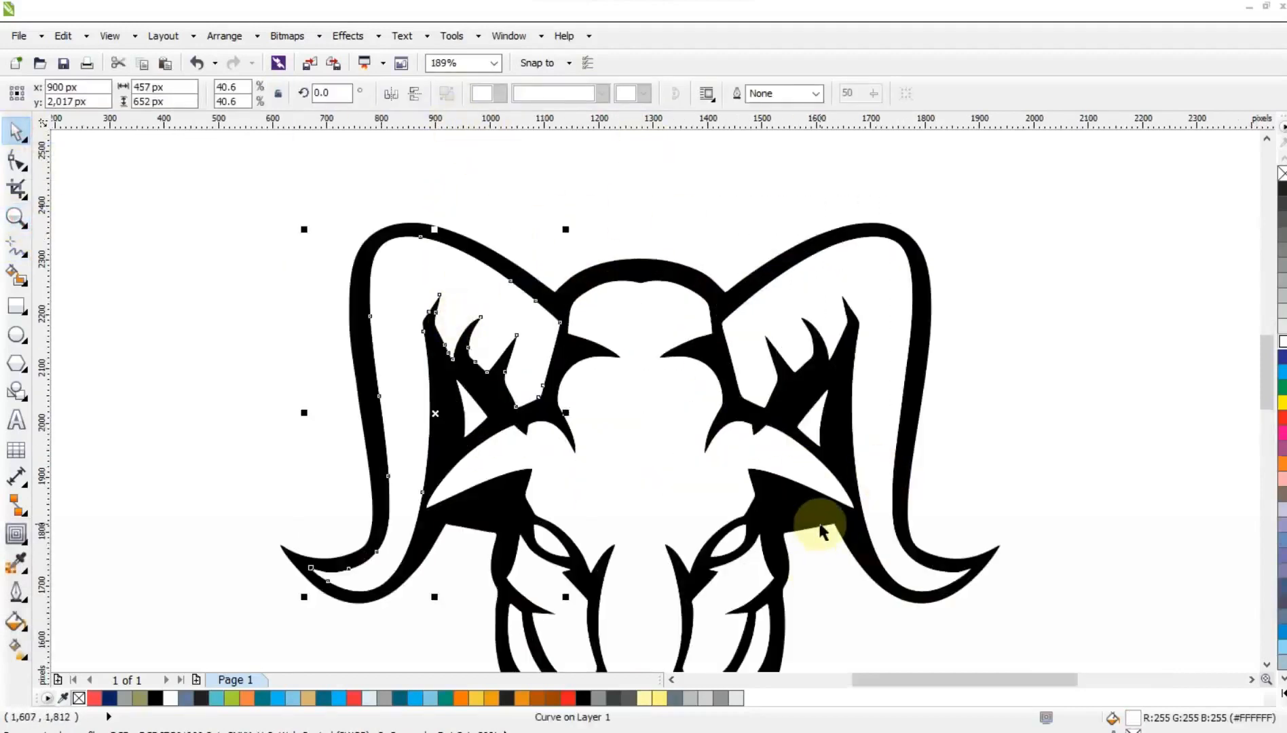
pyautogui.click(721, 698)
pyautogui.click(752, 313)
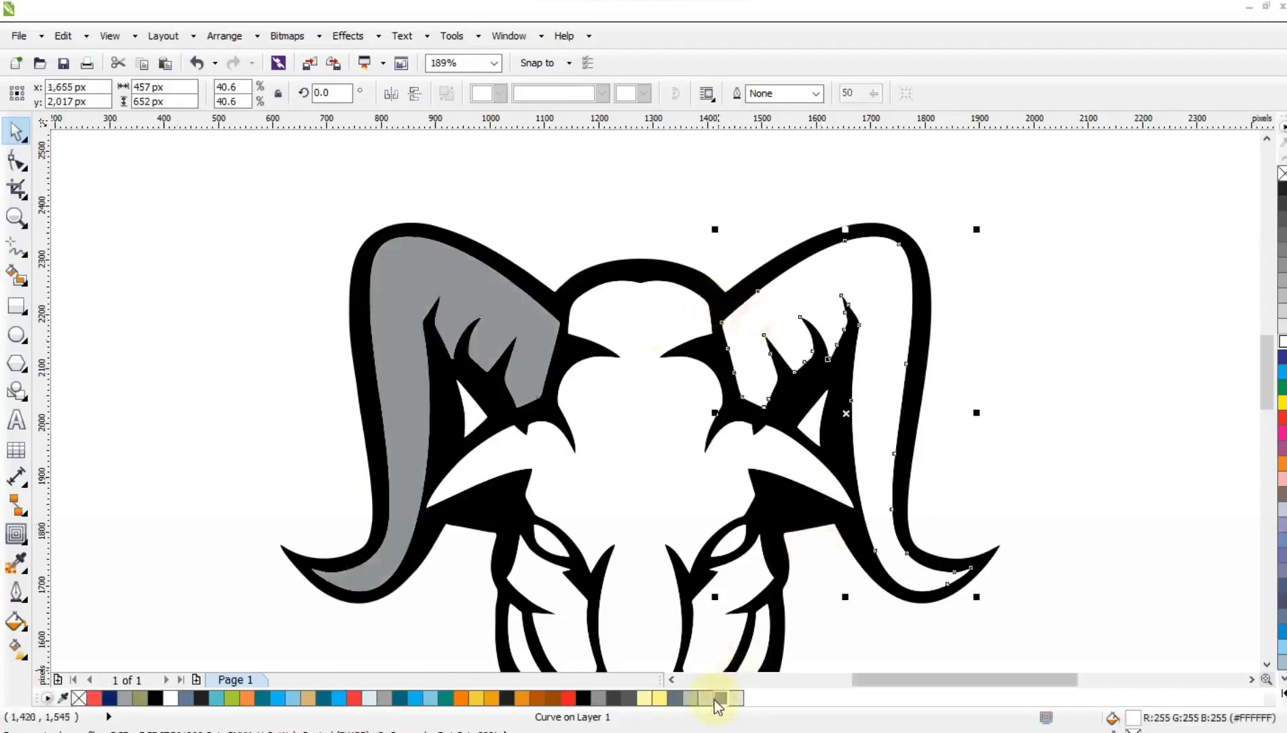
pyautogui.click(720, 698)
pyautogui.click(89, 292)
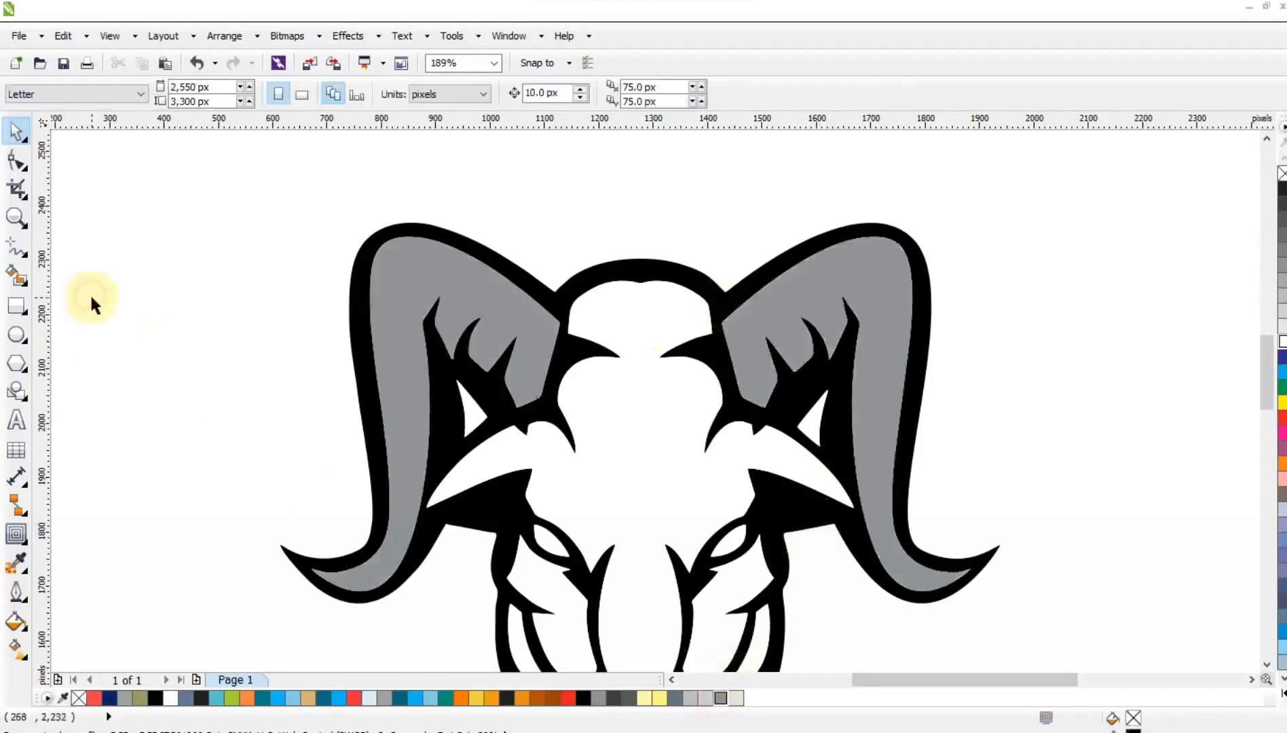
# Draw a two-segment freehand line on the left horn from its inner base over the top bend to the tip
pyautogui.click(16, 246)
pyautogui.click(569, 346)
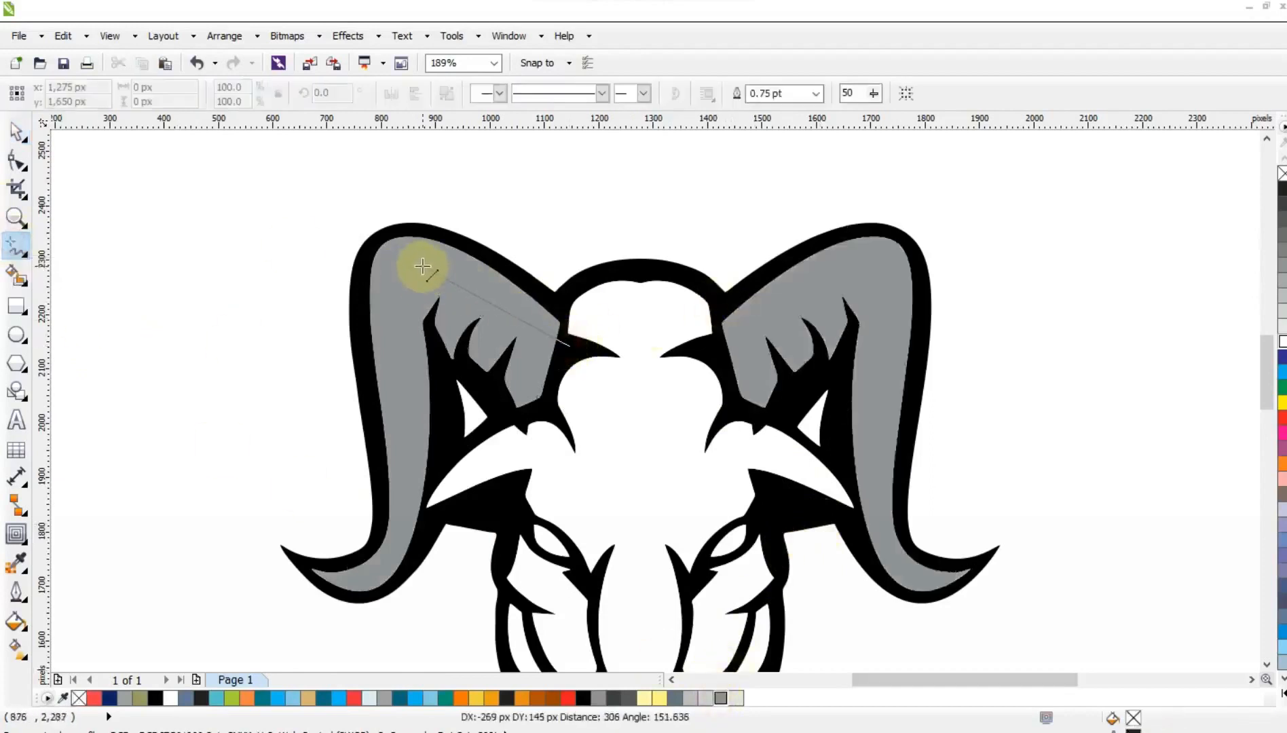
pyautogui.doubleClick(402, 266)
pyautogui.click(306, 570)
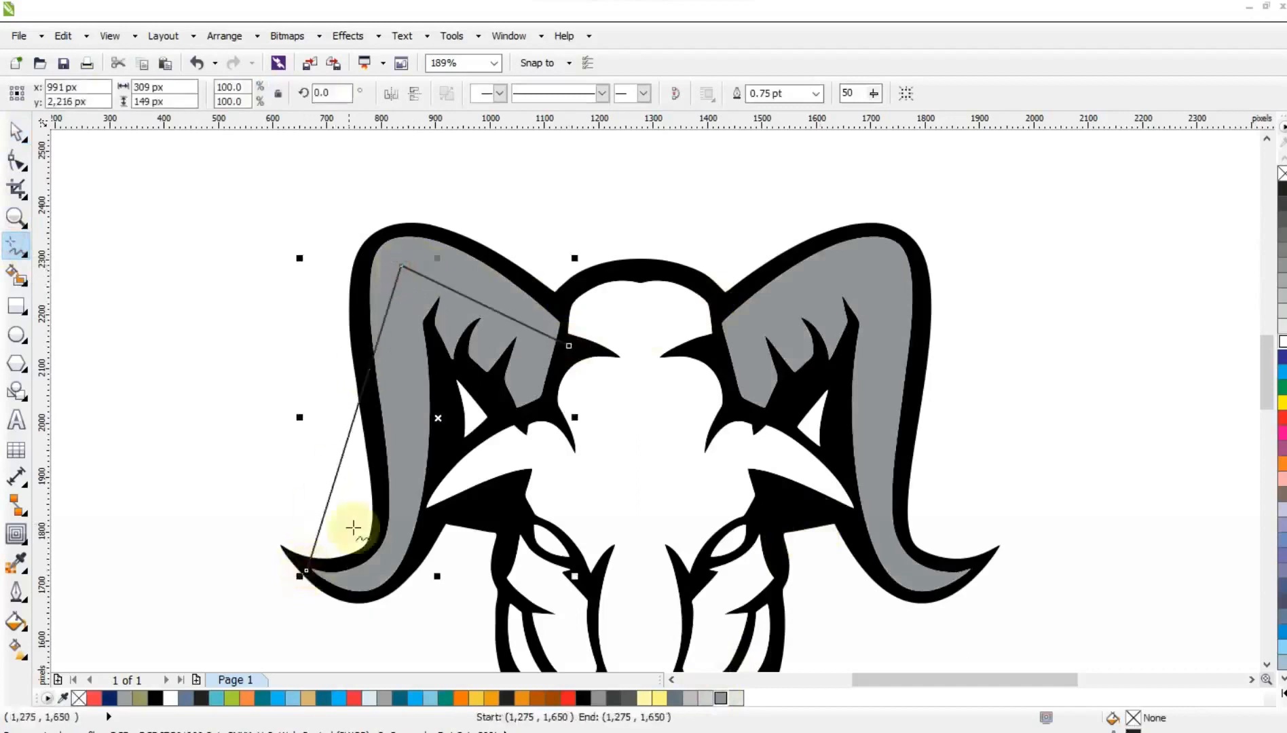
# Convert the line's segments to curves and bend them to follow the left horn's outer contour
pyautogui.press('F10')
pyautogui.moveTo(196, 221); pyautogui.dragTo(646, 586)
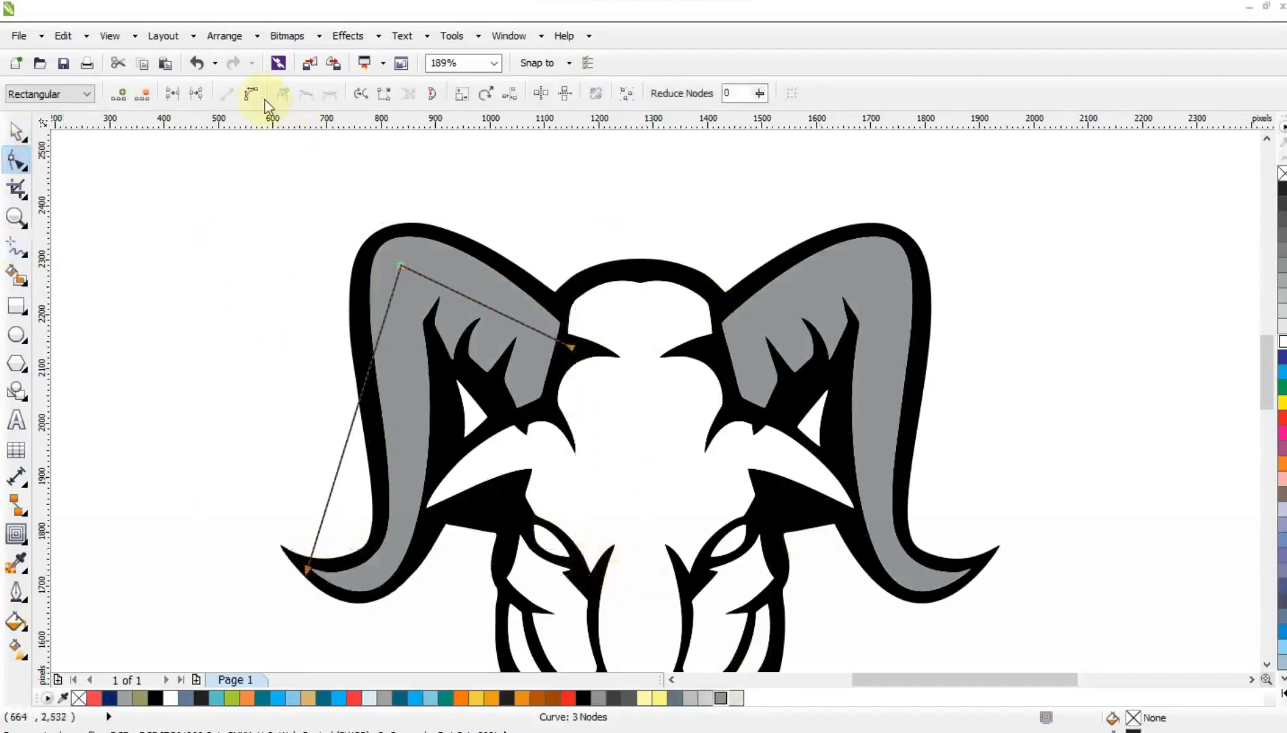
pyautogui.click(258, 97)
pyautogui.moveTo(509, 326); pyautogui.dragTo(515, 311)
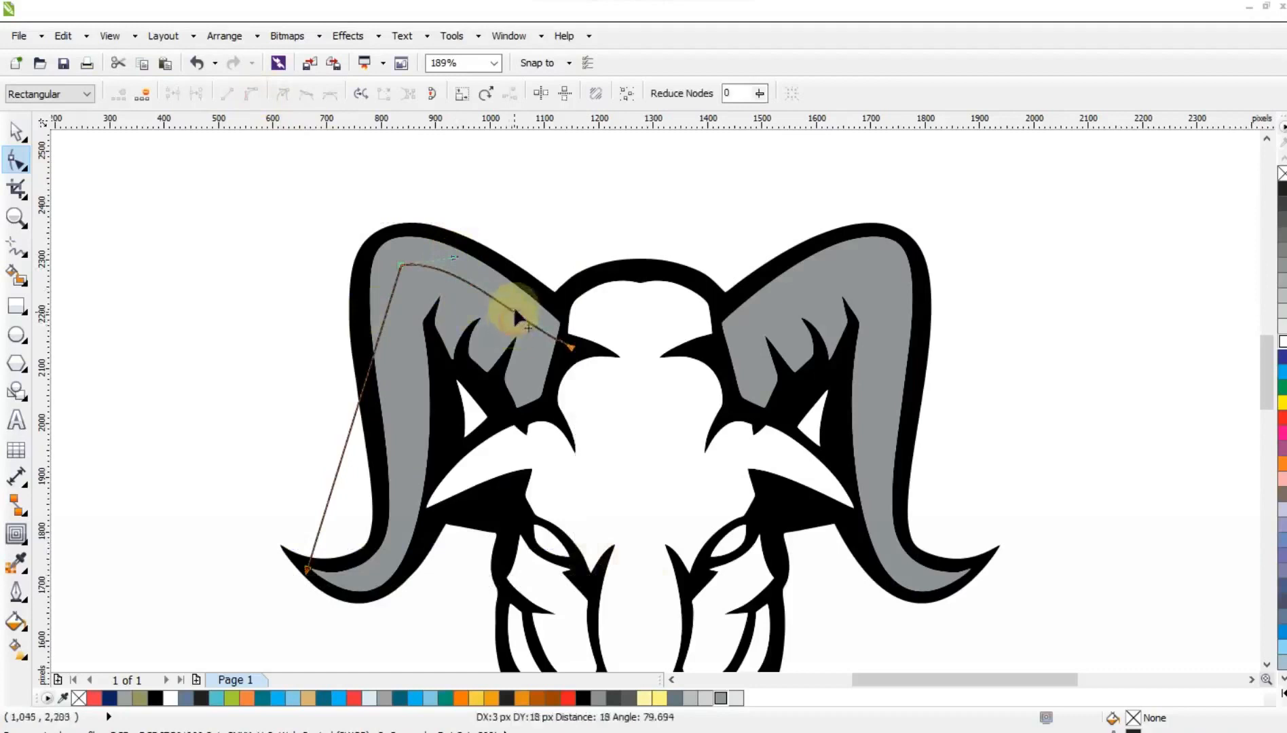
pyautogui.moveTo(373, 368); pyautogui.dragTo(325, 322)
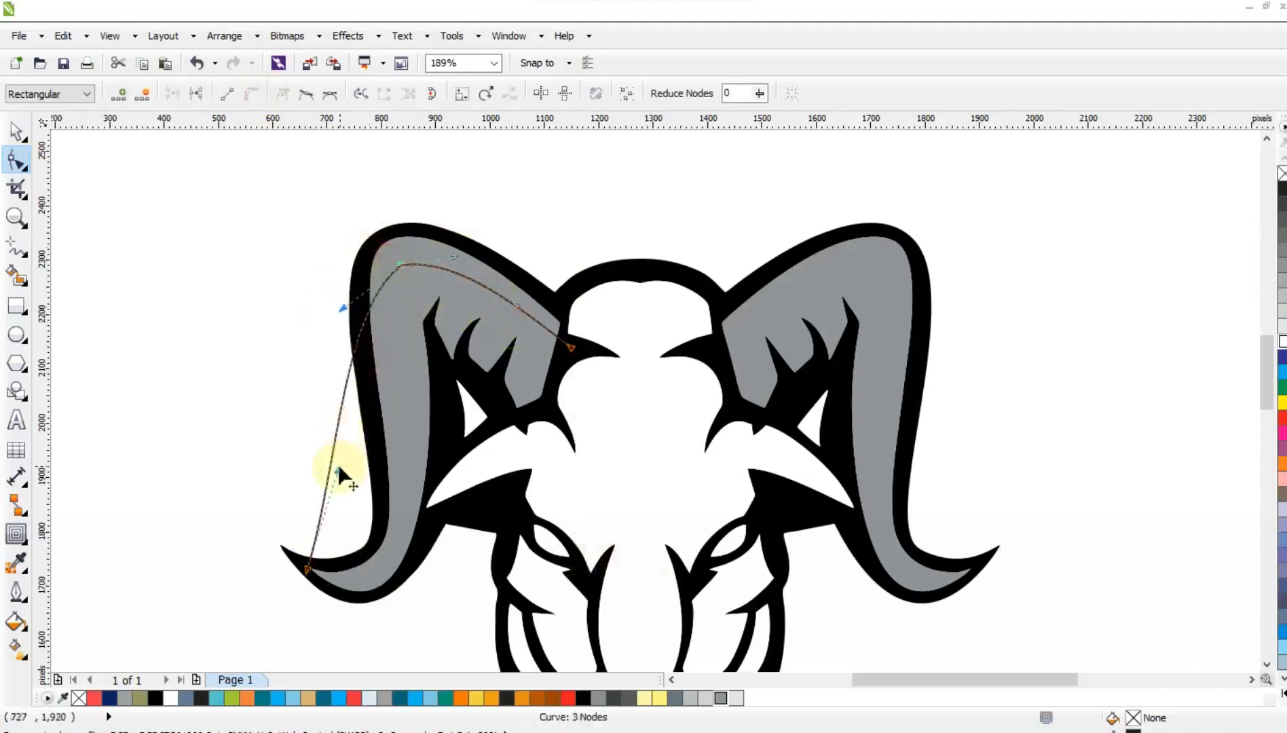
pyautogui.moveTo(341, 470); pyautogui.dragTo(492, 606)
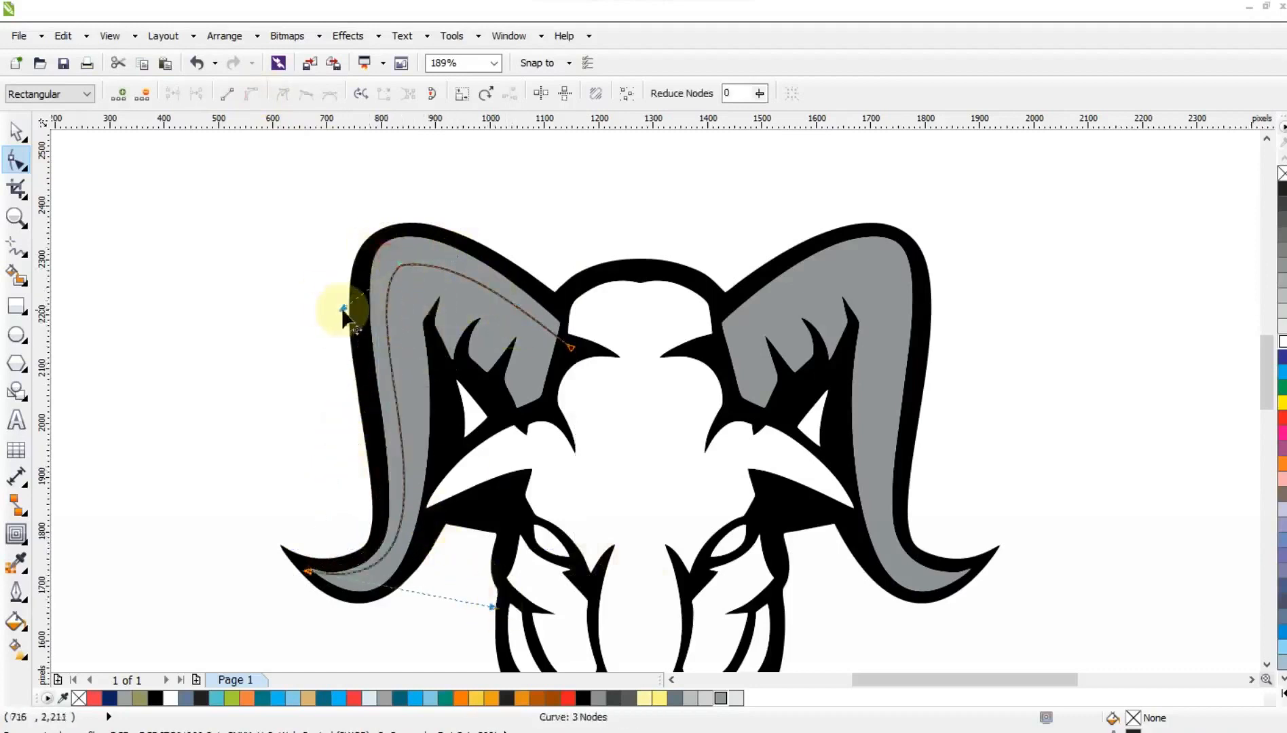
pyautogui.moveTo(344, 307); pyautogui.dragTo(336, 301)
pyautogui.moveTo(454, 256); pyautogui.dragTo(451, 247)
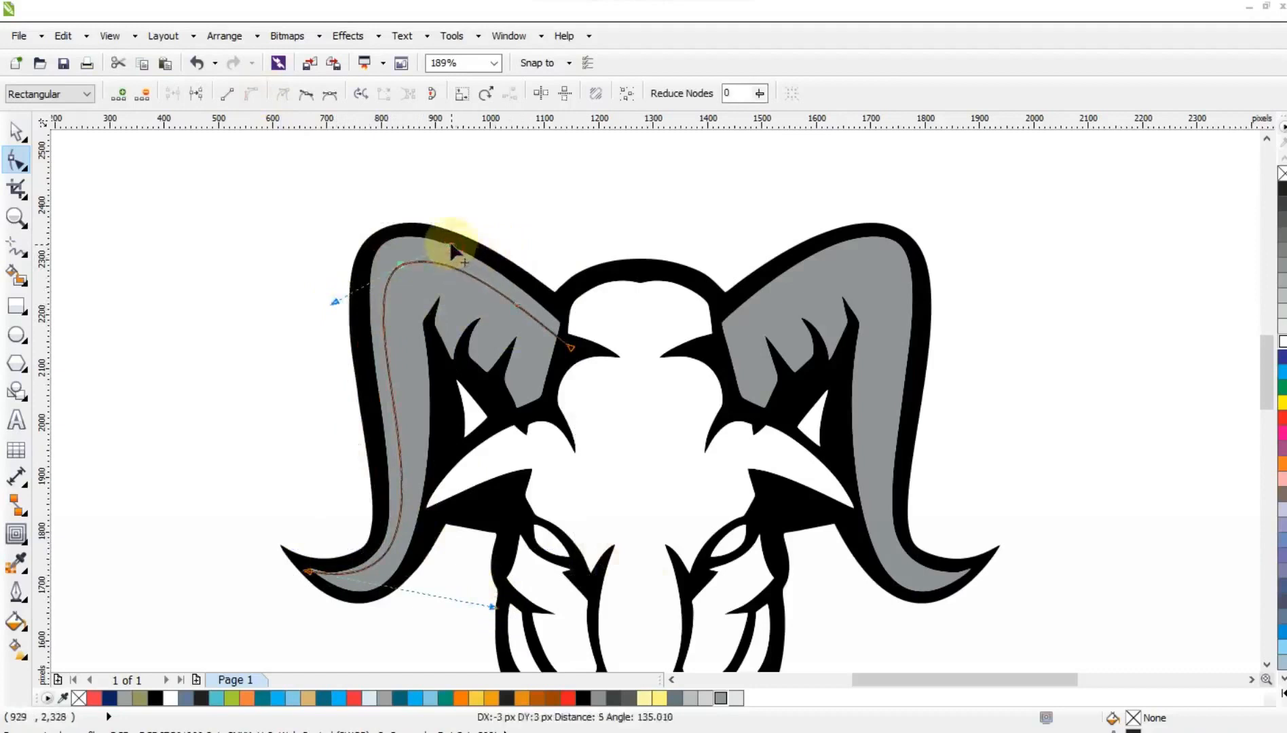
# Draw a second two-segment line on the left horn, inside the first curve, from the base to the tip
pyautogui.click(11, 253)
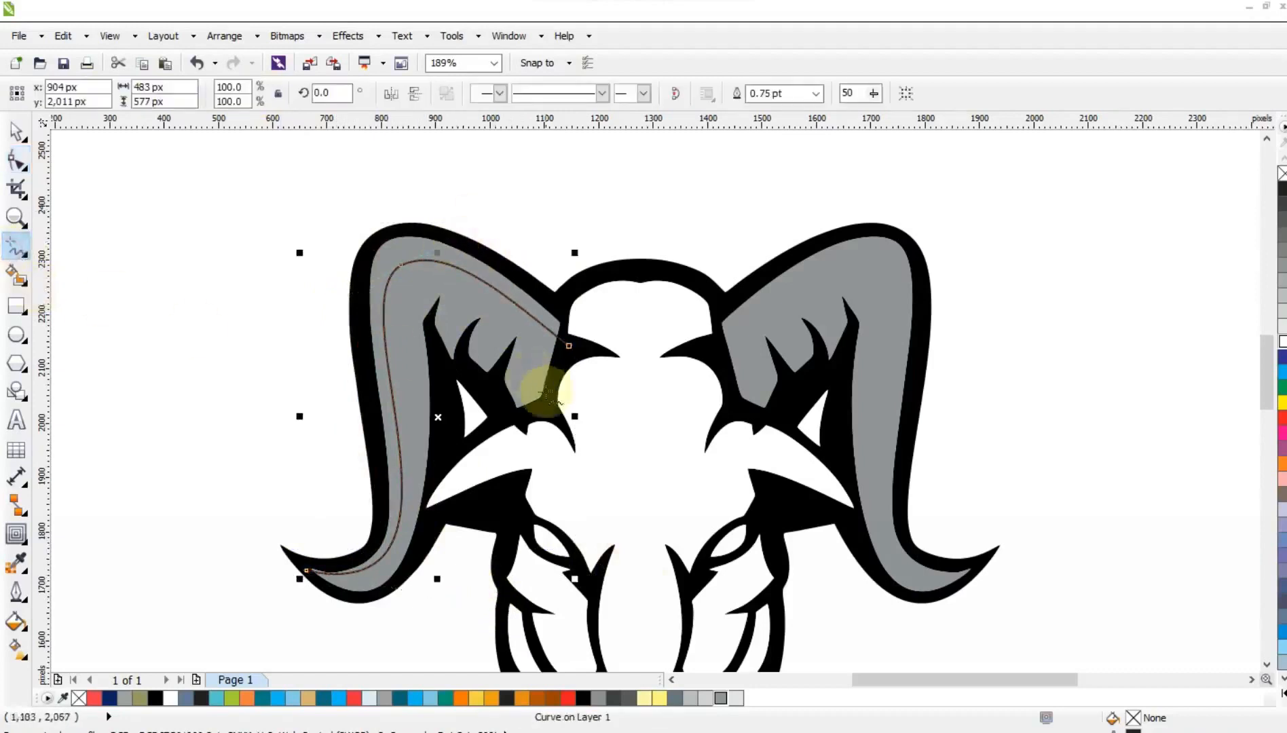
pyautogui.click(556, 374)
pyautogui.click(417, 293)
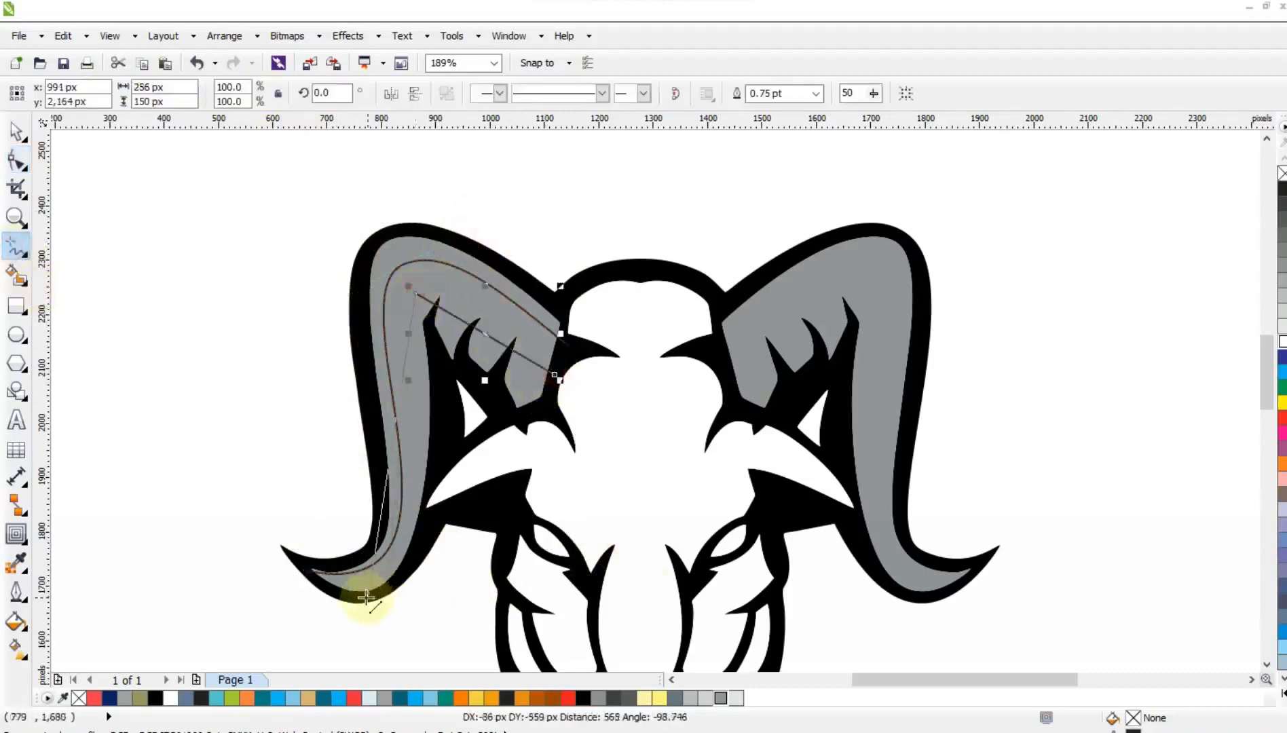
pyautogui.doubleClick(319, 582)
# Turn the second line into curves and bend it to run inside the first curve down to the horn tip
pyautogui.click(13, 165)
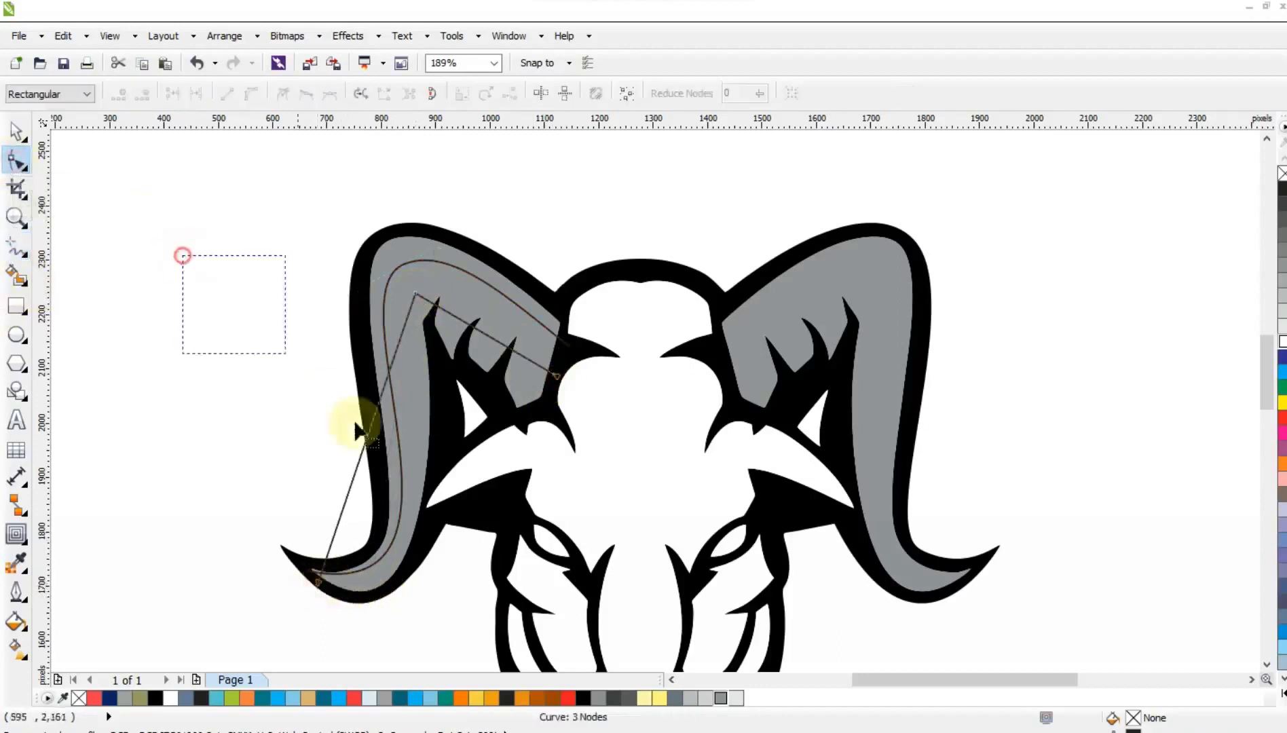
pyautogui.moveTo(360, 460); pyautogui.dragTo(472, 603)
pyautogui.moveTo(464, 318); pyautogui.dragTo(449, 269)
pyautogui.moveTo(510, 354); pyautogui.dragTo(441, 266)
pyautogui.click(16, 130)
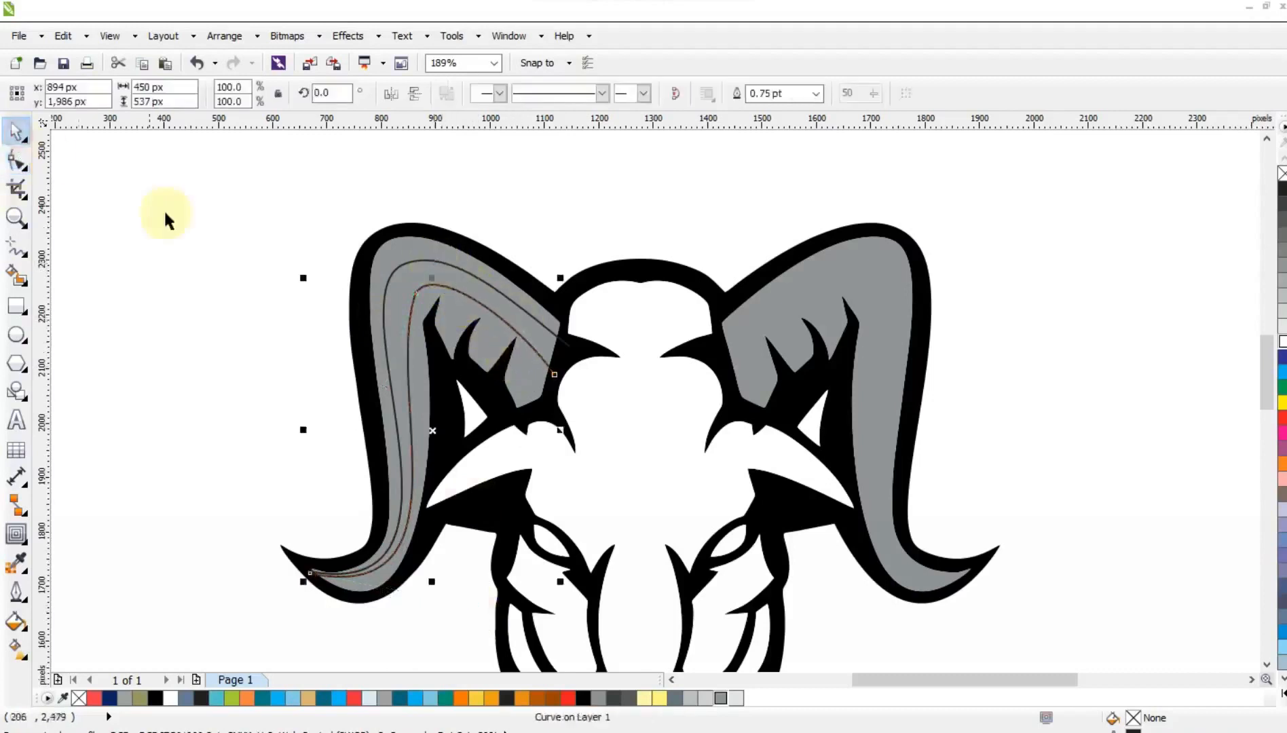
pyautogui.click(60, 284)
# Smart-fill the left horn's area inside the second curve and color it 80% Black
pyautogui.click(19, 275)
pyautogui.click(544, 367)
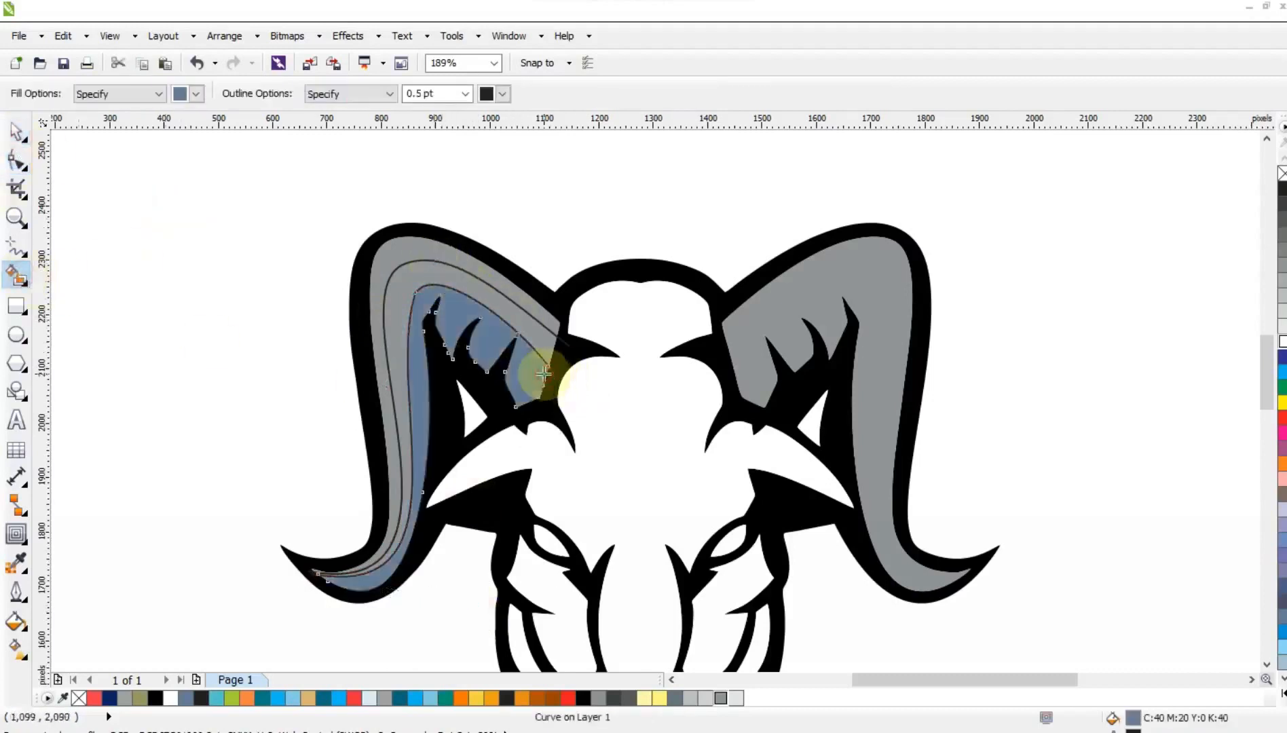
pyautogui.click(16, 131)
pyautogui.click(629, 699)
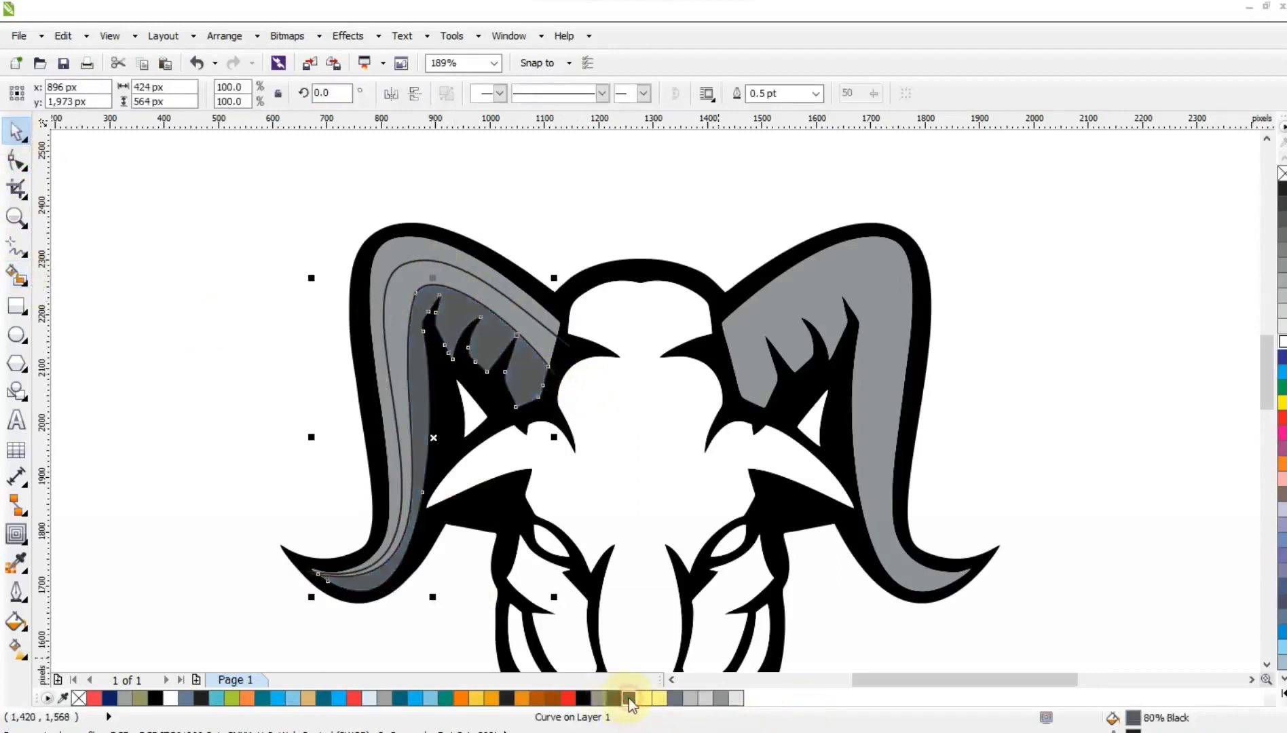
# Smart-fill the left horn's outer band above the first curve and color it 10% Black
pyautogui.click(17, 275)
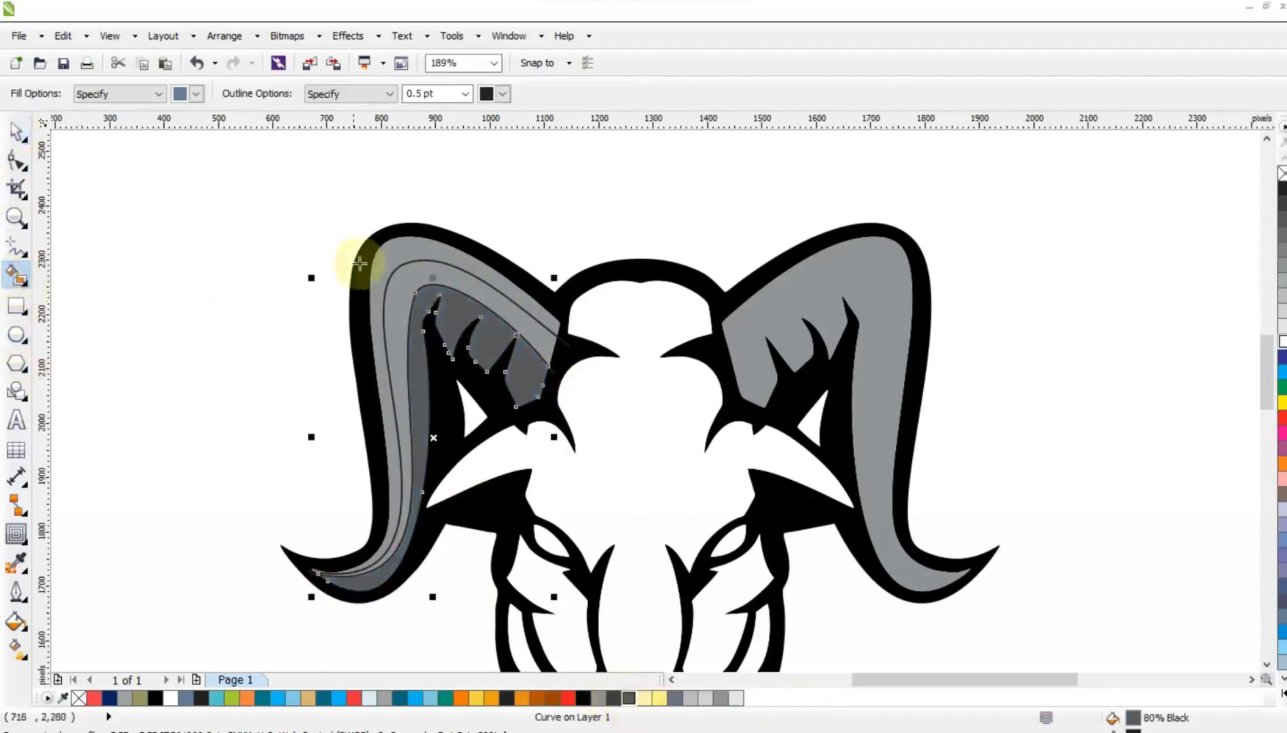
pyautogui.click(394, 260)
pyautogui.click(742, 701)
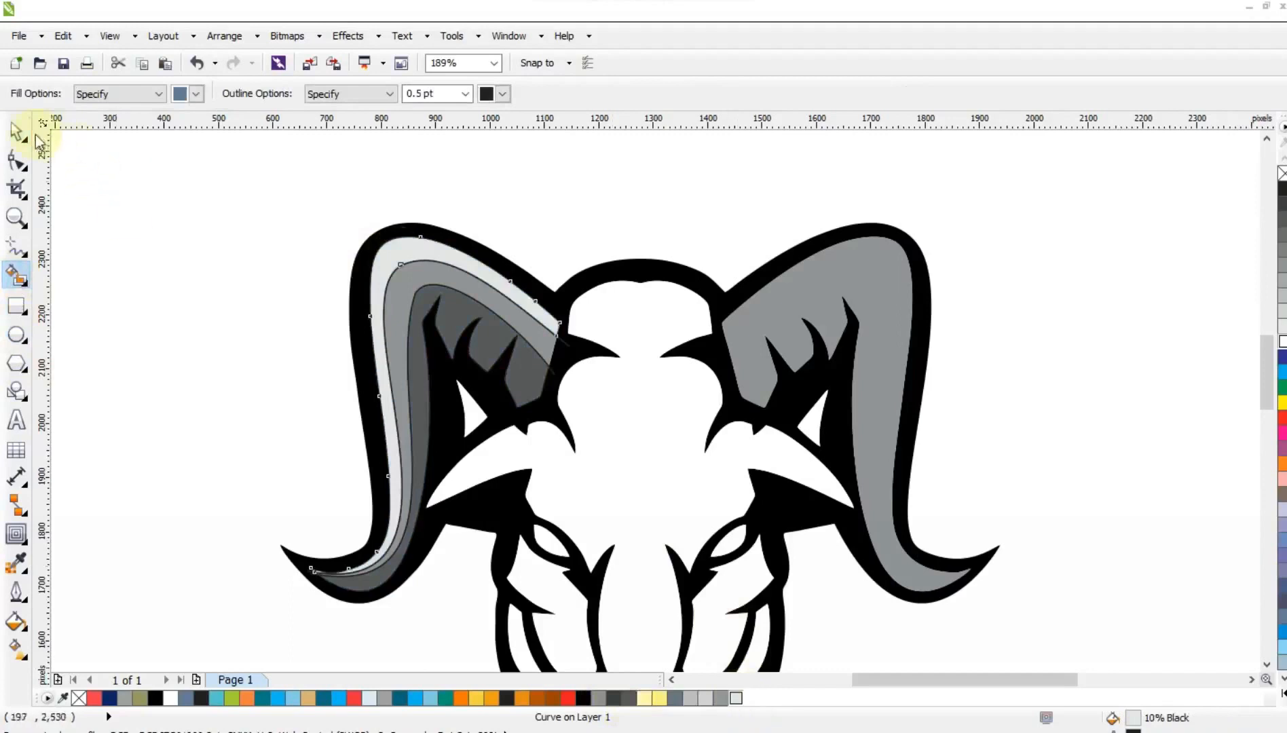
pyautogui.click(16, 130)
pyautogui.click(155, 220)
# Mirror copies of the left horn's light band with its curve and of its dark inner shading onto the right horn
pyautogui.click(534, 338)
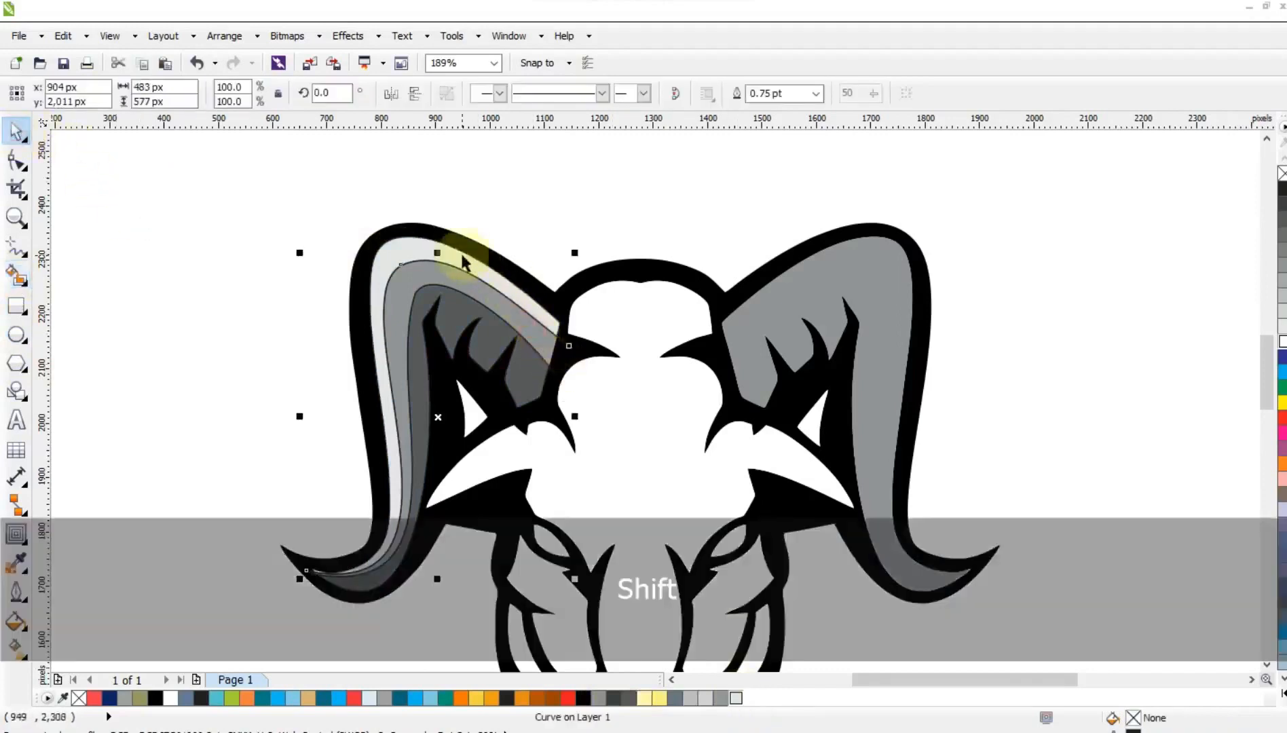
pyautogui.keyDown('shift'); pyautogui.click(460, 259); pyautogui.keyUp('shift')
pyautogui.moveTo(300, 405); pyautogui.dragTo(905, 331)
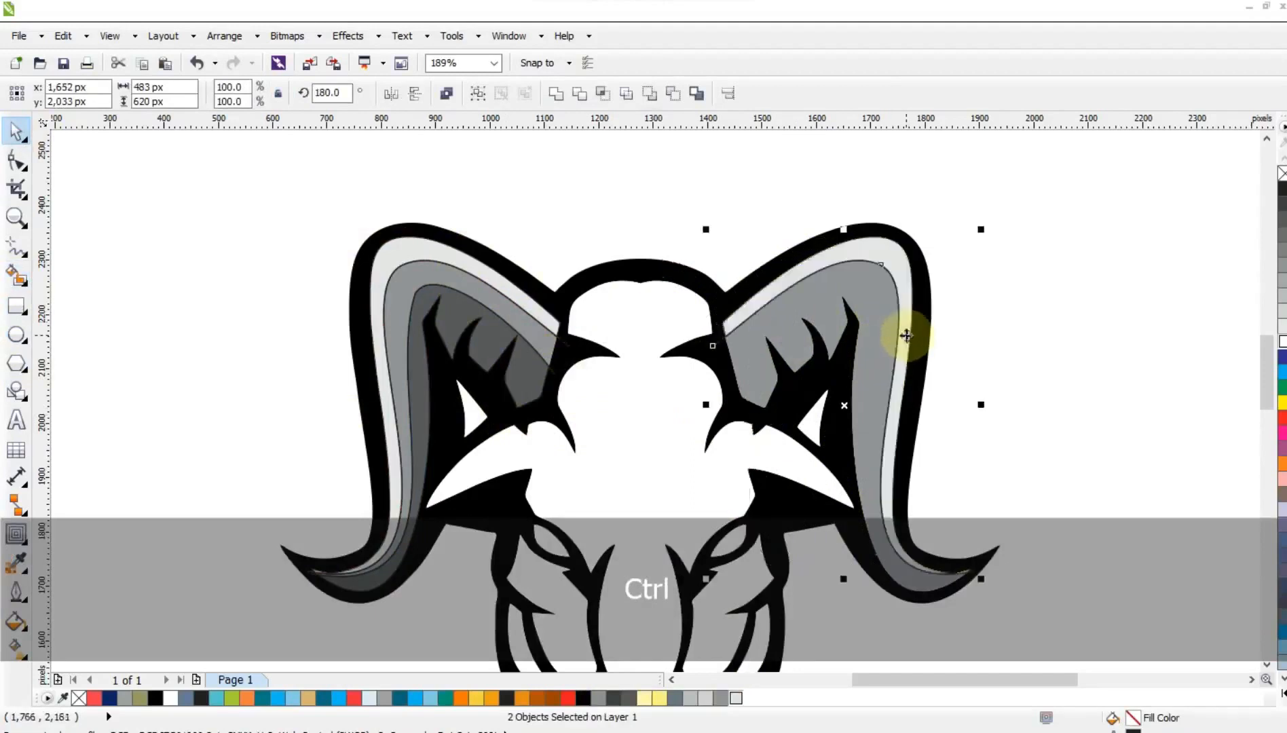
pyautogui.click(454, 304)
pyautogui.moveTo(308, 436); pyautogui.dragTo(765, 383)
# Select the whole ram head and remove the outlines from its shapes
pyautogui.press('F3')
pyautogui.press('Escape')
pyautogui.moveTo(1021, 228); pyautogui.dragTo(518, 550)
pyautogui.click(1139, 291)
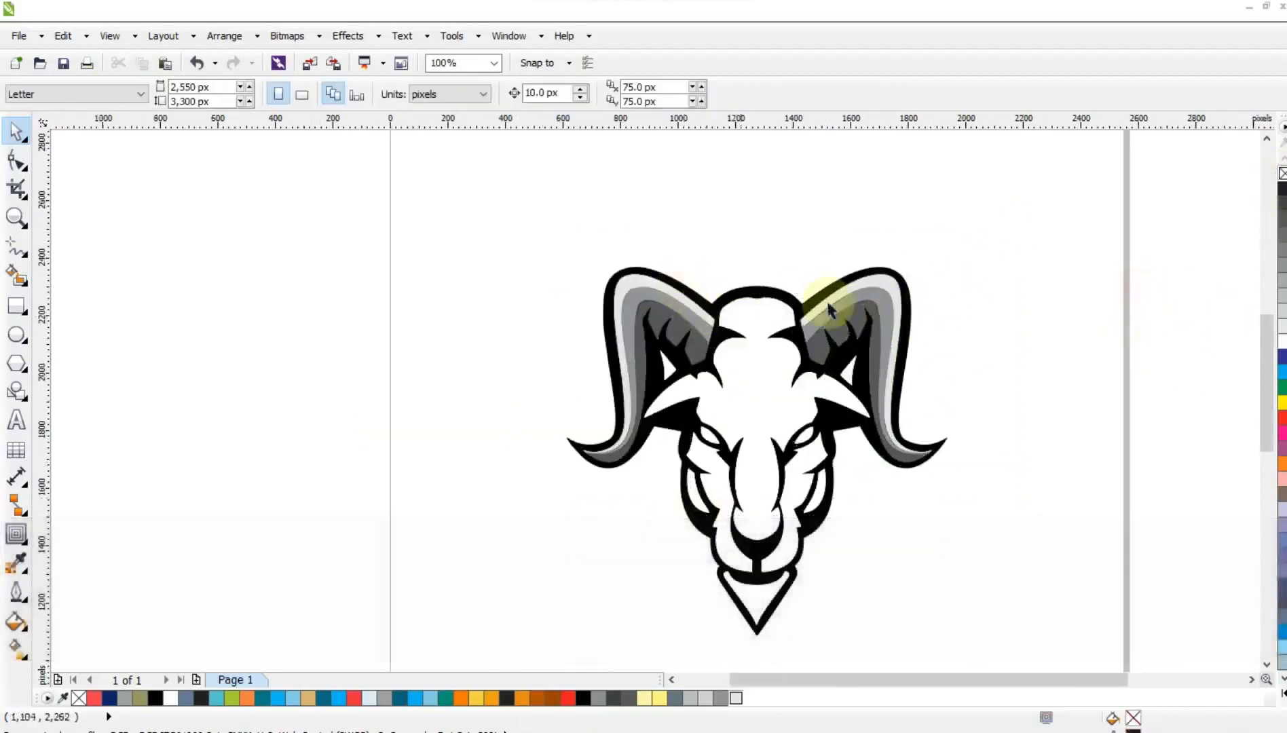
# Fill the ram's central face shape, covering forehead, ears and nose, with orange #EE9E13
pyautogui.click(16, 217)
pyautogui.moveTo(573, 252); pyautogui.dragTo(988, 623)
pyautogui.click(16, 131)
pyautogui.click(628, 370)
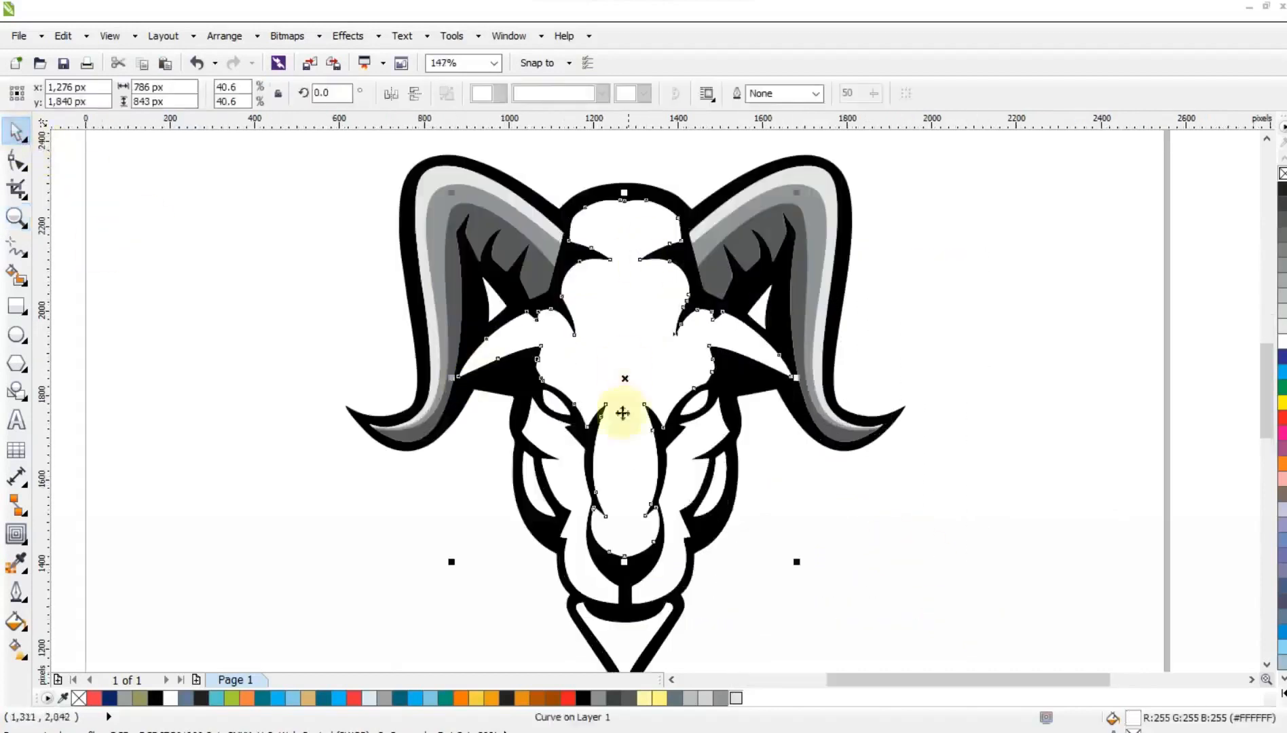
pyautogui.click(492, 698)
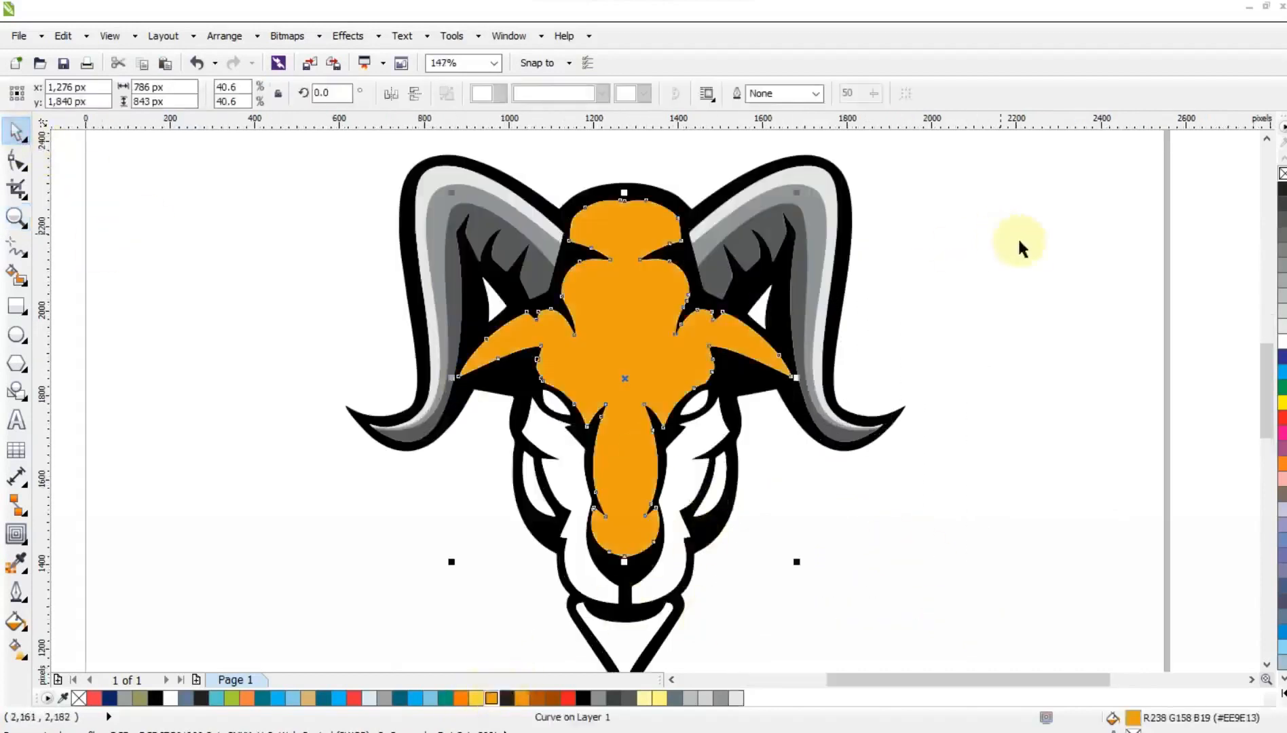
# Fill both cheek shapes and the two narrow outer cheek pieces with the same orange as the face
pyautogui.click(702, 472)
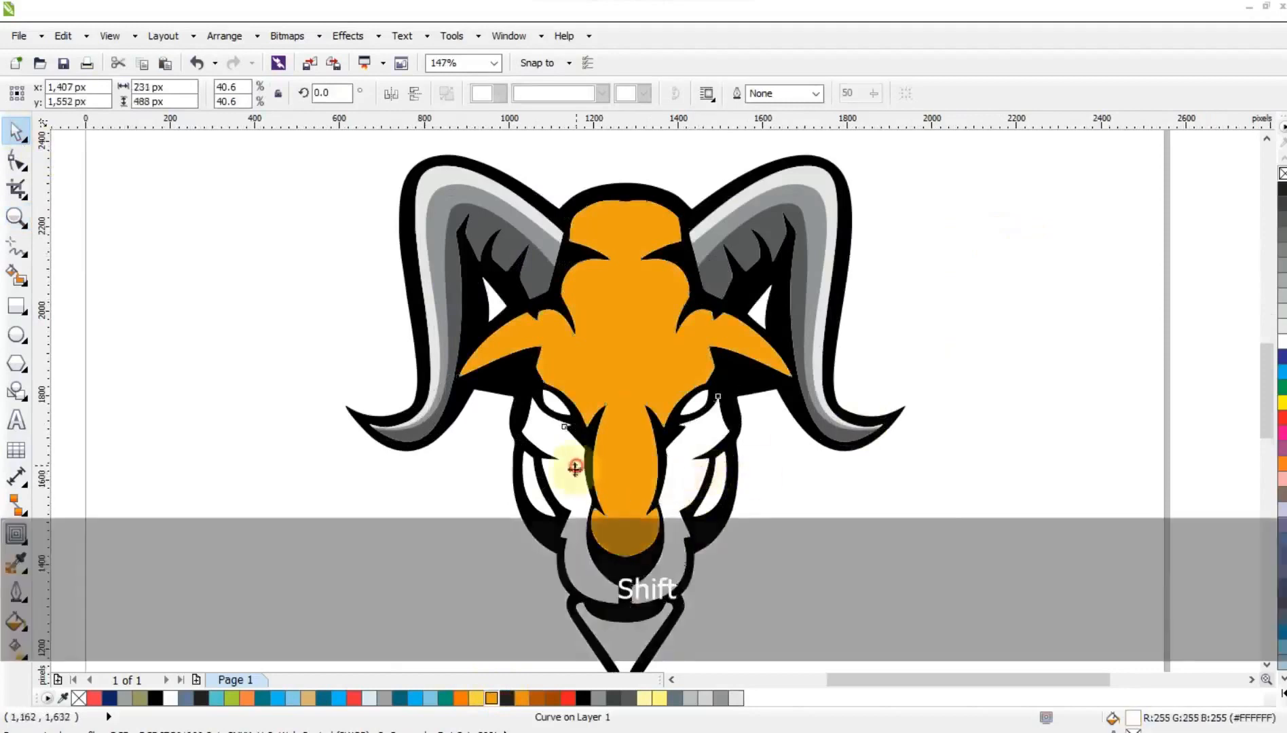
pyautogui.keyDown('shift'); pyautogui.click(574, 460); pyautogui.keyUp('shift')
pyautogui.keyDown('shift'); pyautogui.click(689, 517); pyautogui.keyUp('shift')
pyautogui.keyDown('shift'); pyautogui.click(642, 624); pyautogui.keyUp('shift')
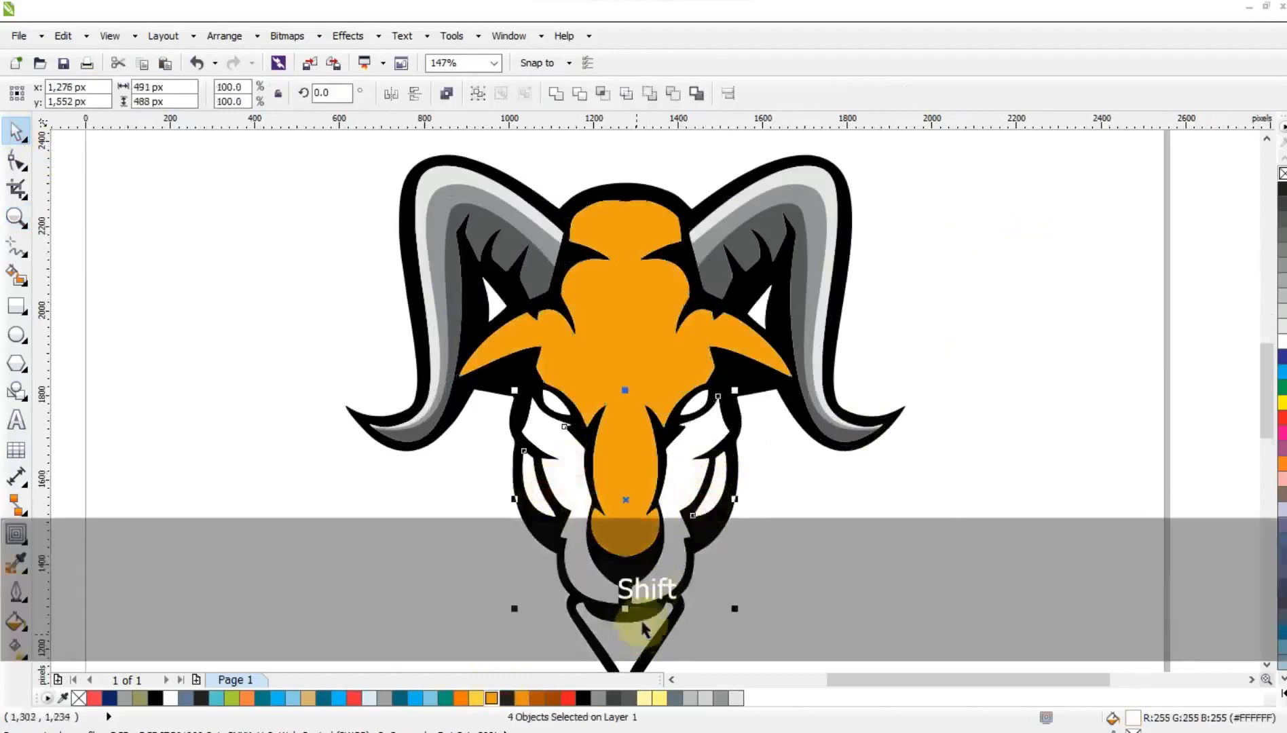
pyautogui.click(490, 699)
pyautogui.click(240, 440)
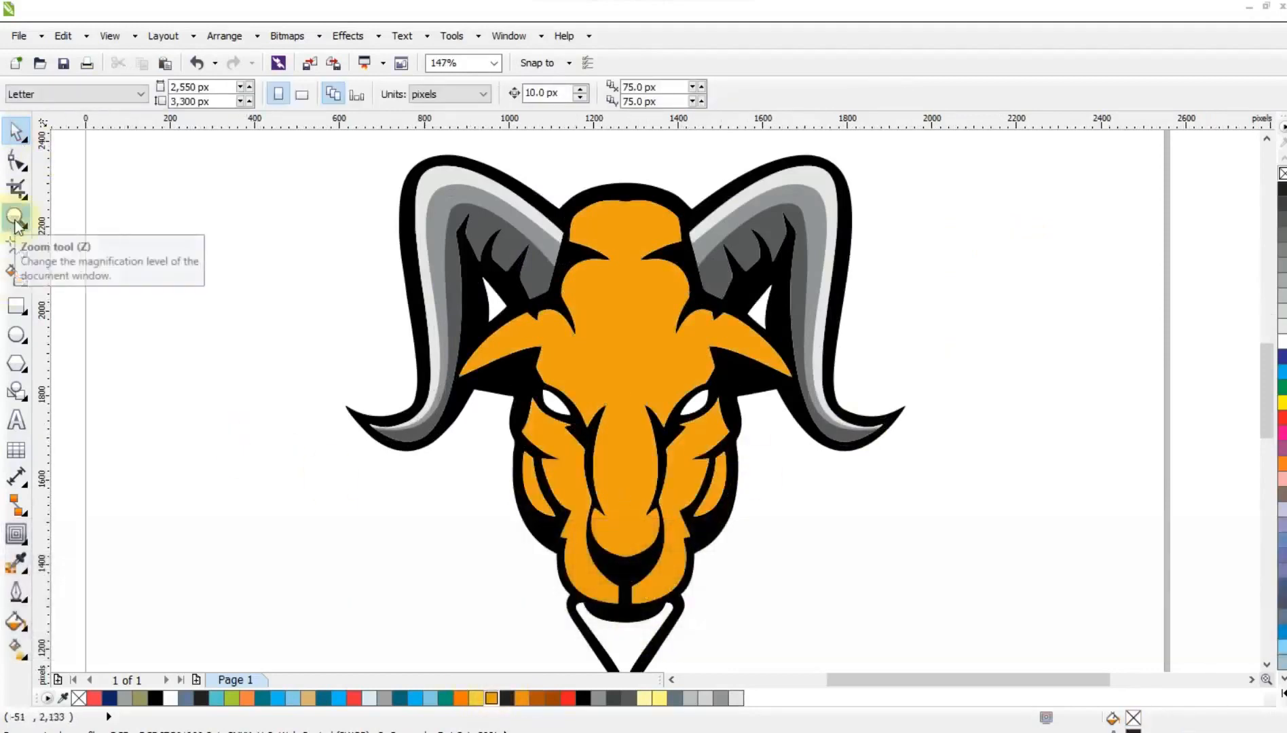
# Draw a zigzag line from below the nose tip up the left side of the nose bridge to the inner brow
pyautogui.click(15, 221)
pyautogui.moveTo(364, 230); pyautogui.dragTo(934, 624)
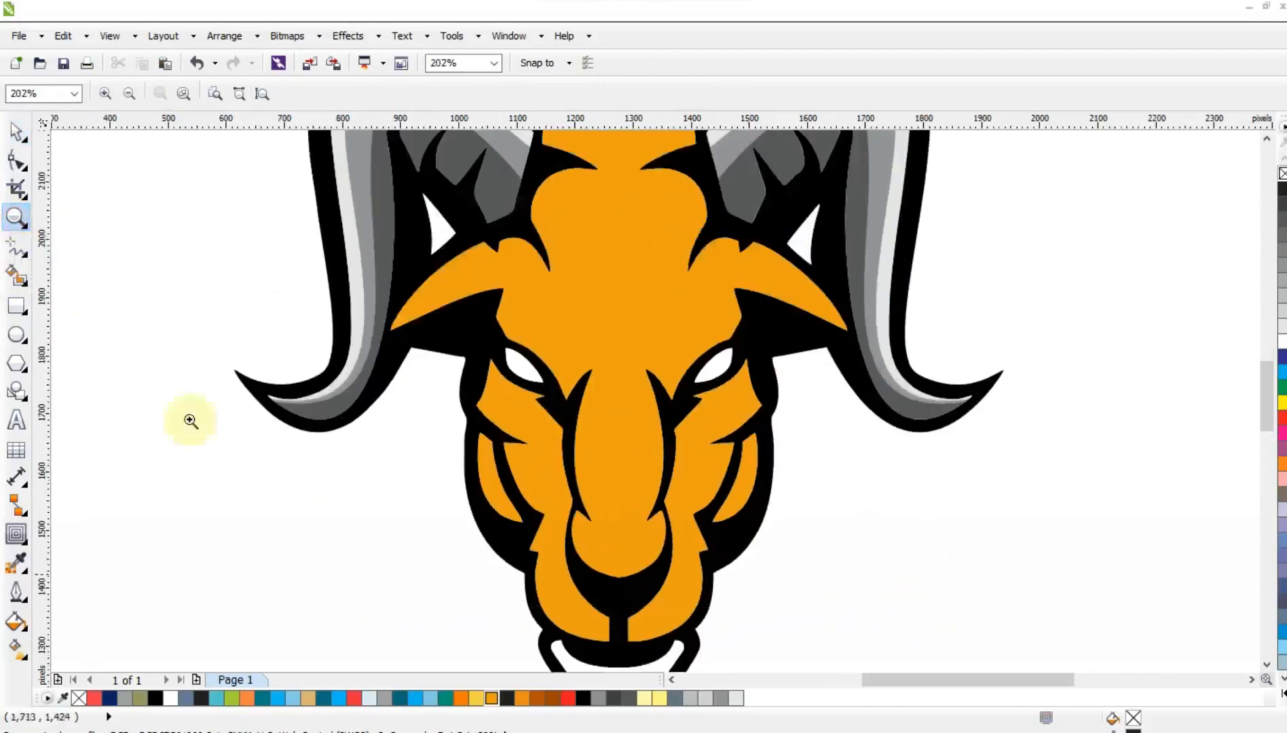
pyautogui.click(11, 250)
pyautogui.moveTo(622, 580); pyautogui.dragTo(595, 533)
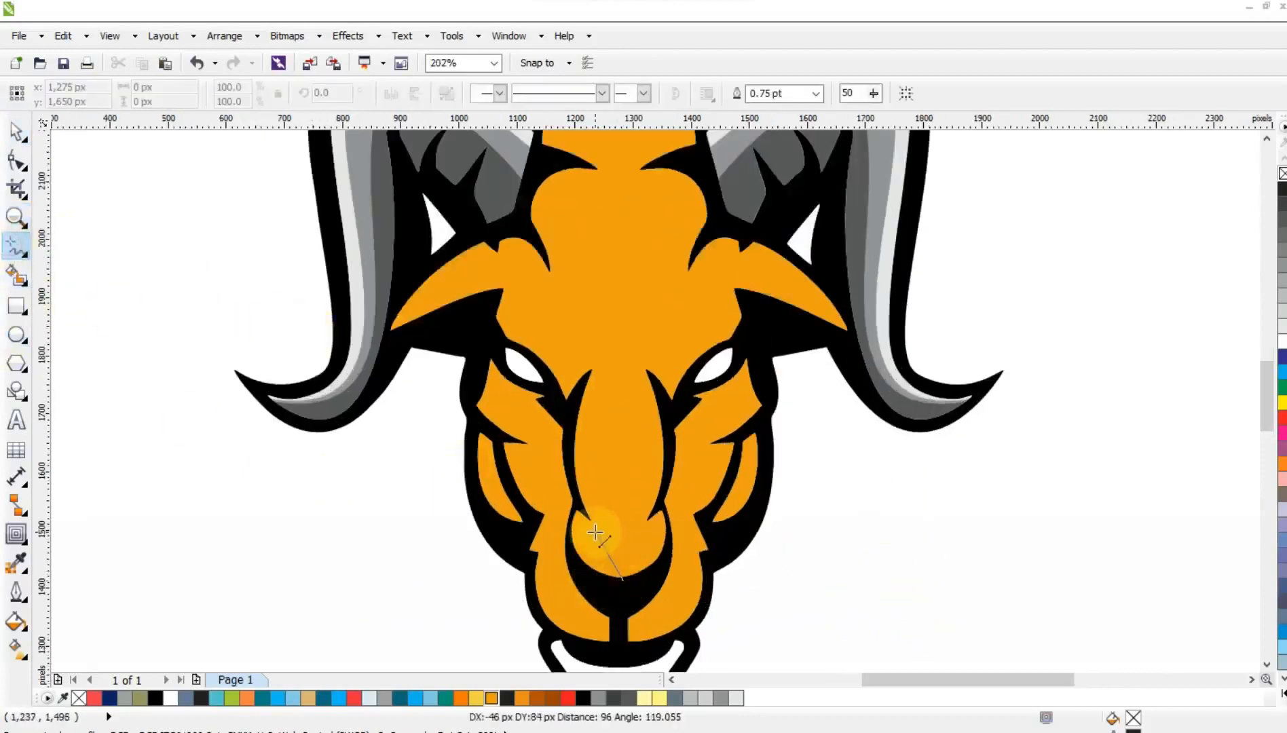
pyautogui.click(593, 534)
pyautogui.click(615, 541)
pyautogui.click(595, 368)
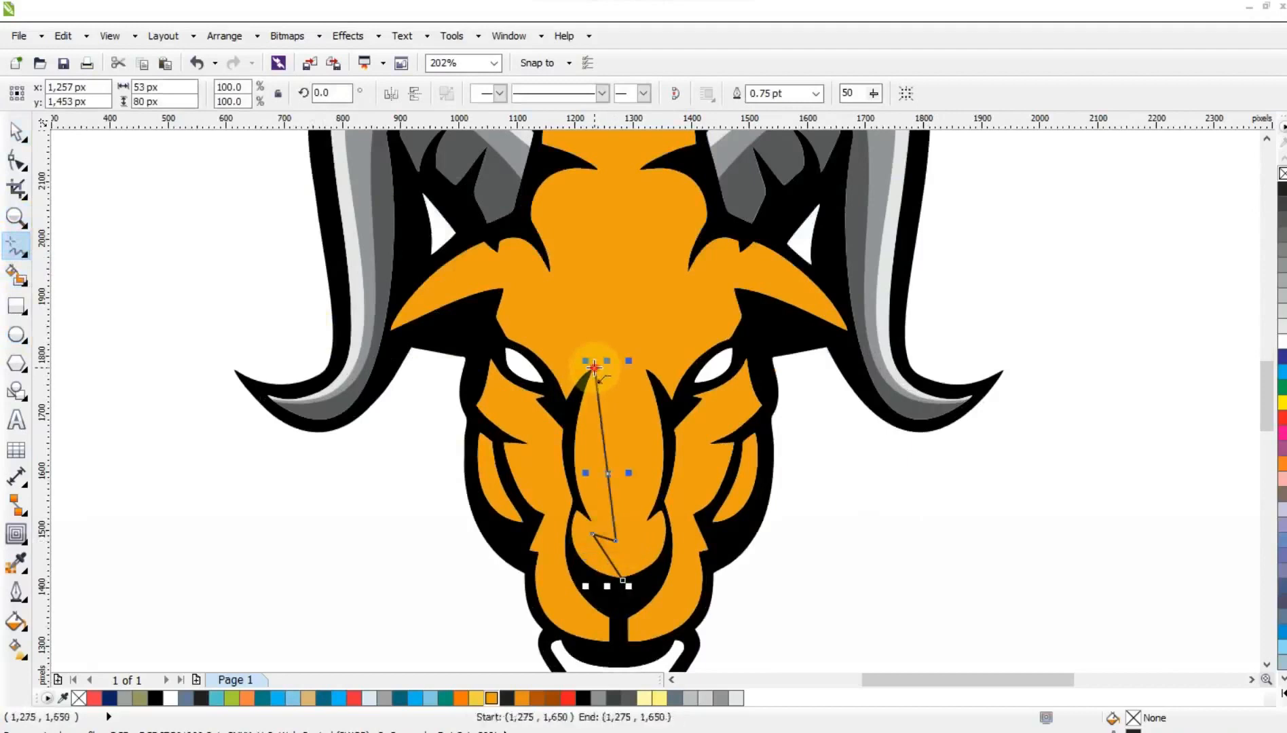
pyautogui.click(566, 417)
# Convert the nose line's segments to curves and bend them to follow the nose bridge and nose tip
pyautogui.click(15, 161)
pyautogui.moveTo(268, 216); pyautogui.dragTo(722, 608)
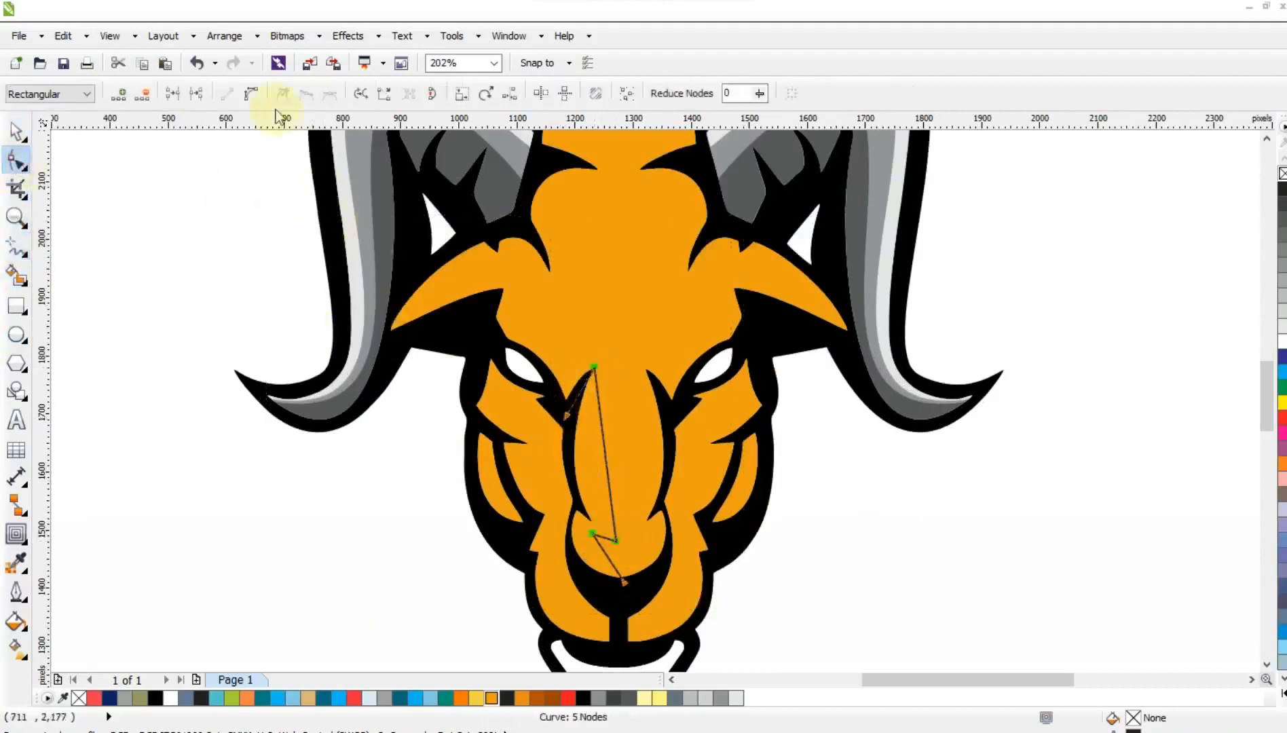
pyautogui.click(252, 94)
pyautogui.moveTo(608, 466); pyautogui.dragTo(590, 467)
pyautogui.moveTo(601, 557); pyautogui.dragTo(599, 572)
pyautogui.click(623, 585)
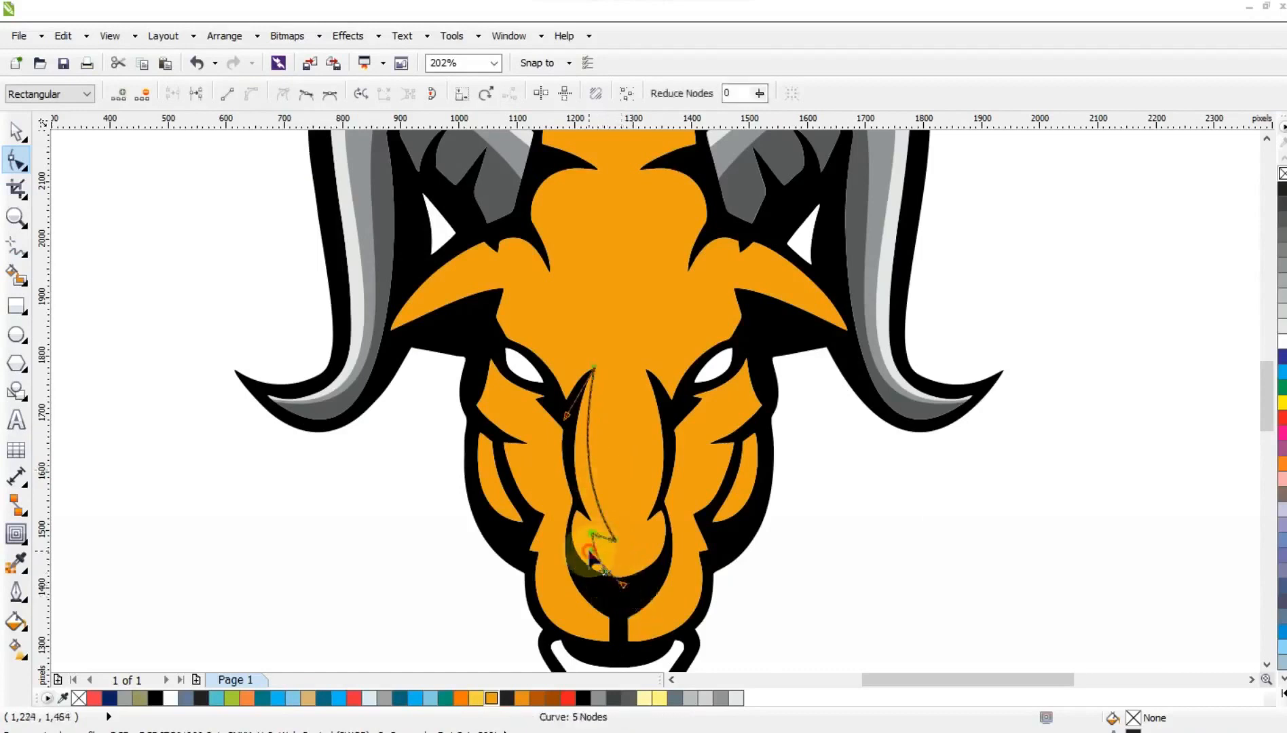
# Mirror a copy of the nose curve onto the right side and create shading shapes on both sides with Smart Fill
pyautogui.press('space')
pyautogui.moveTo(571, 478); pyautogui.dragTo(648, 475)
pyautogui.click(15, 275)
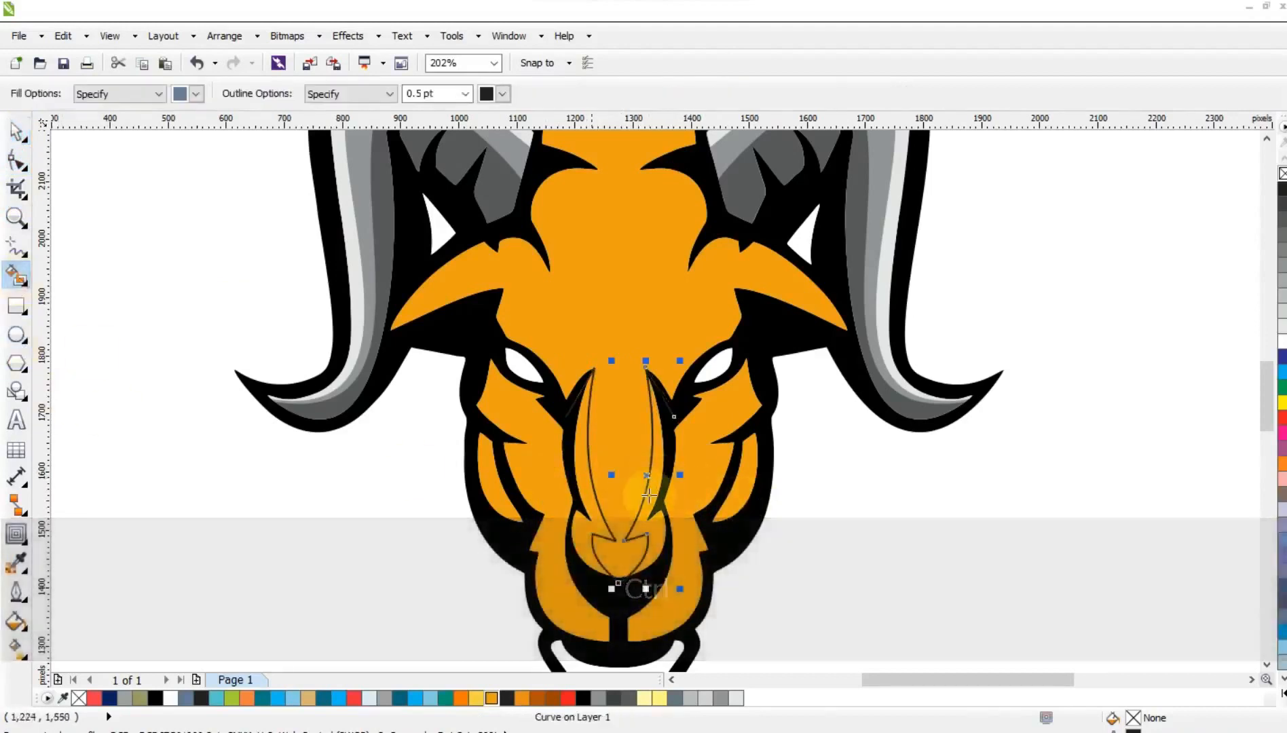
pyautogui.click(648, 495)
pyautogui.click(585, 511)
# Color both nose shading shapes dark orange #B0520A and remove the outlines from them and the guide curves
pyautogui.press('space')
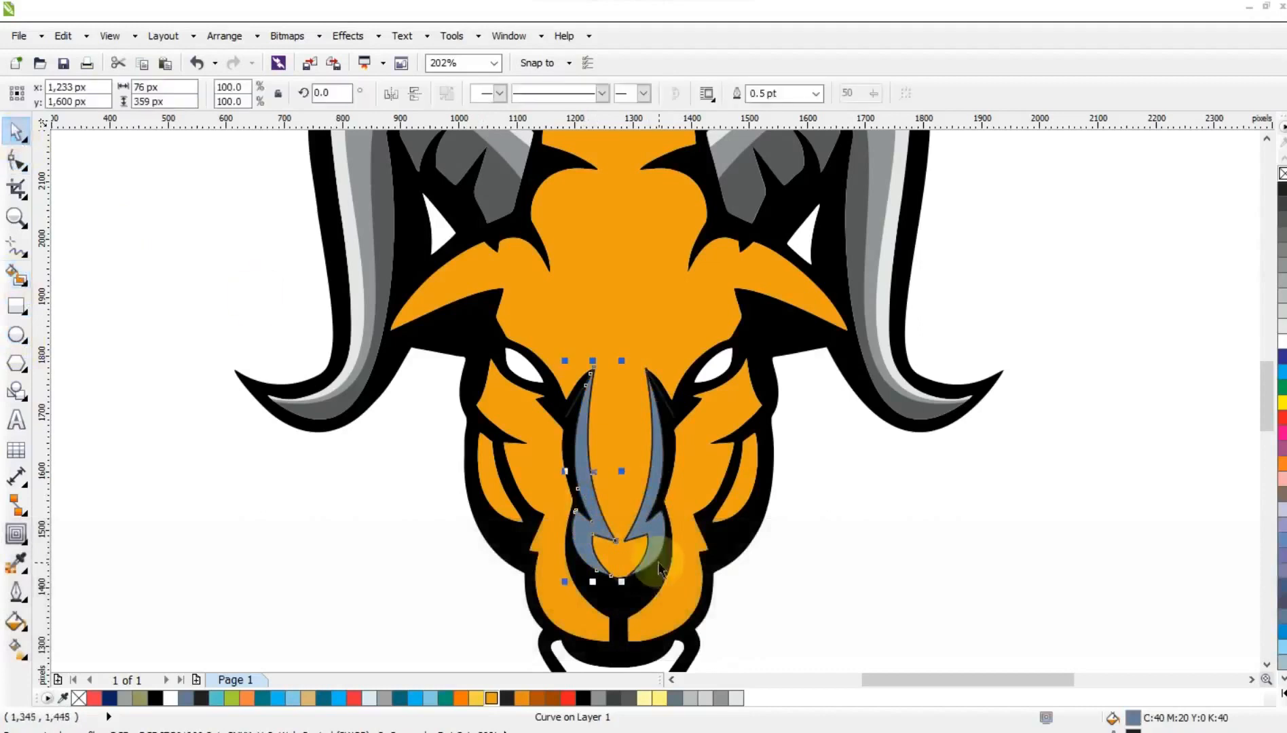
pyautogui.keyDown('shift'); pyautogui.click(656, 564); pyautogui.keyUp('shift')
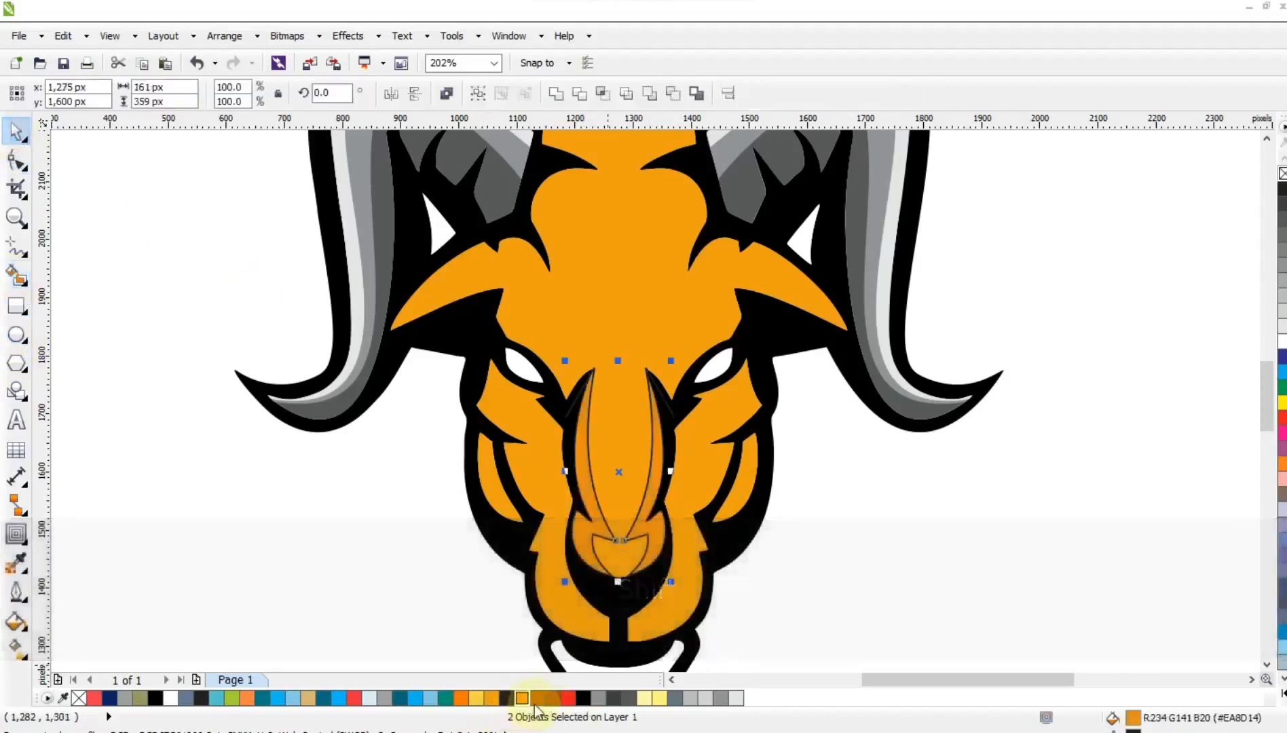
pyautogui.click(537, 697)
pyautogui.rightClick(1282, 175)
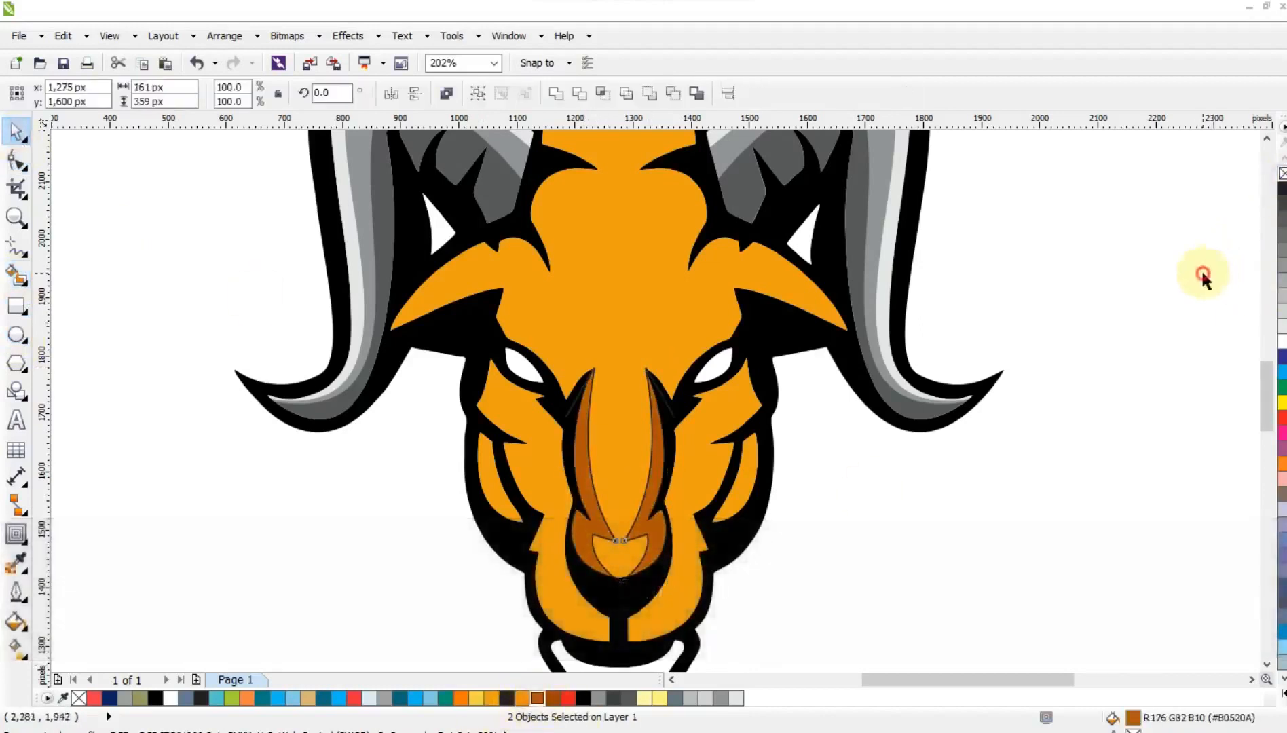
pyautogui.moveTo(1115, 264); pyautogui.dragTo(548, 585)
pyautogui.click(1142, 301)
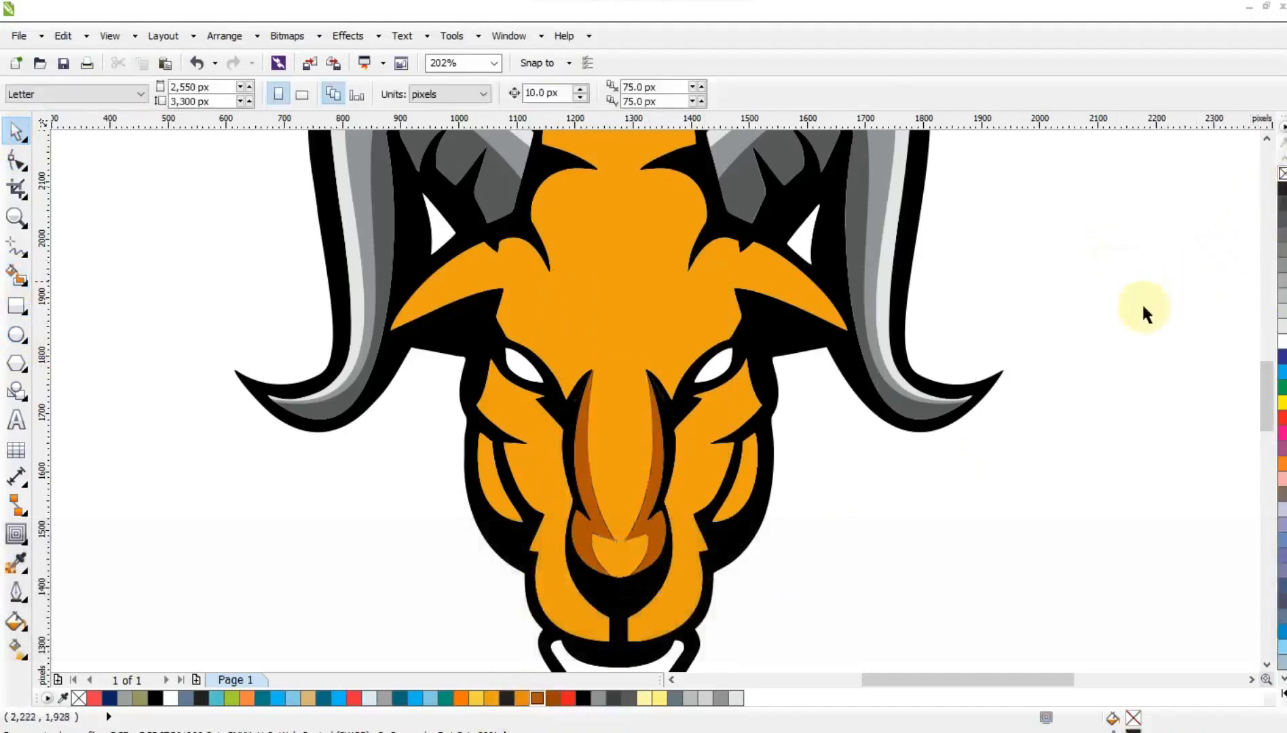
# Draw a segmented line from the left ear's tip along the ear and brow up to the top center of the forehead
pyautogui.click(1266, 140)
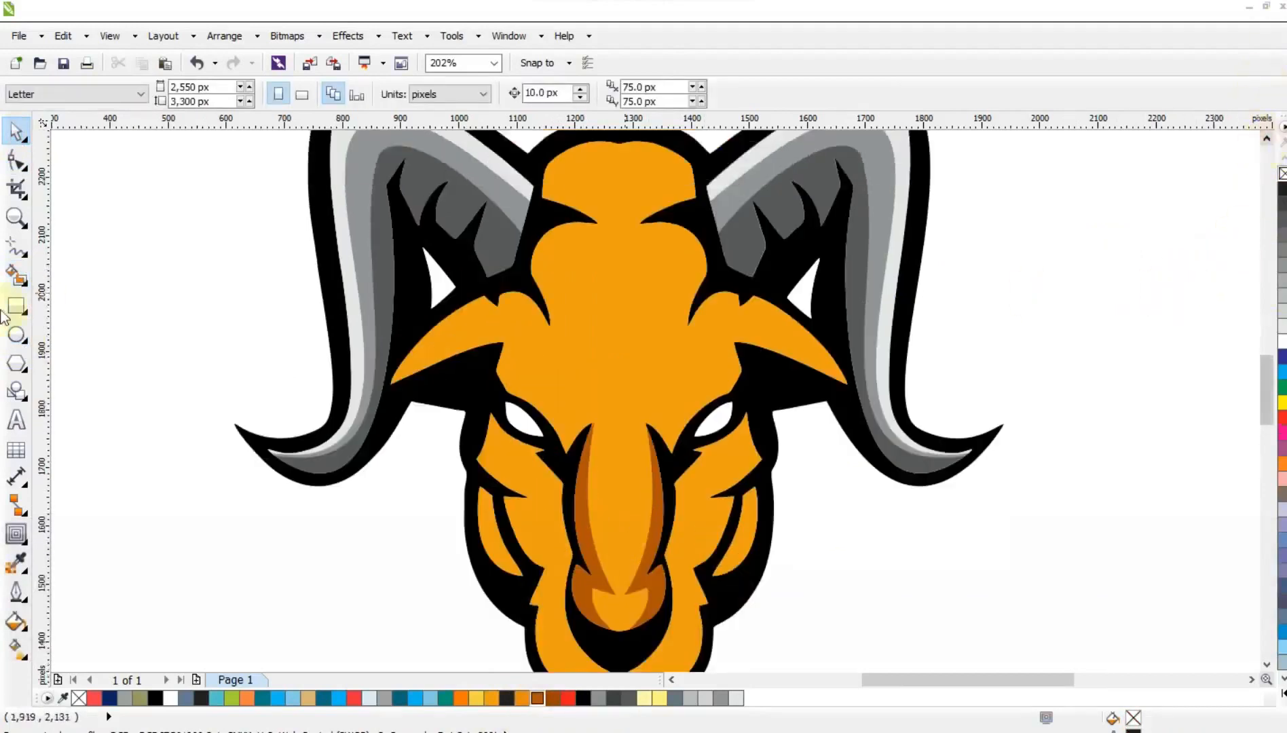
pyautogui.click(21, 252)
pyautogui.click(389, 384)
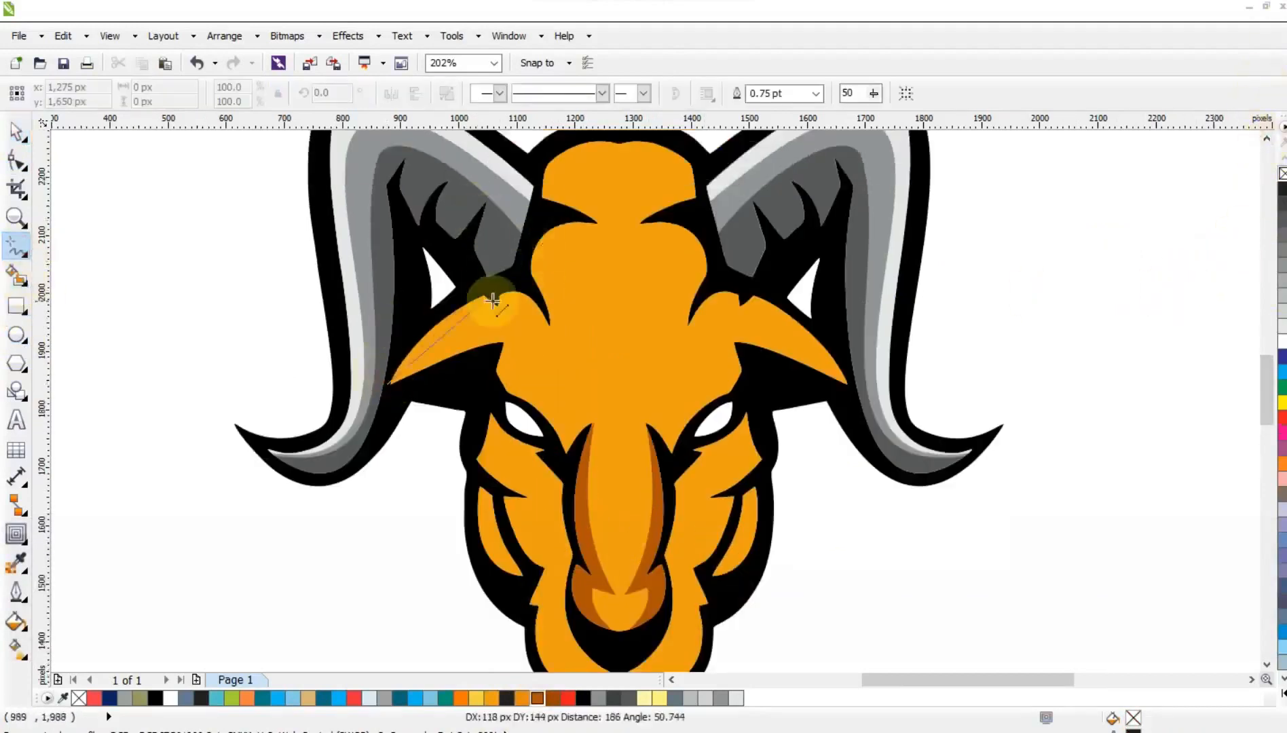
pyautogui.click(486, 314)
pyautogui.click(565, 339)
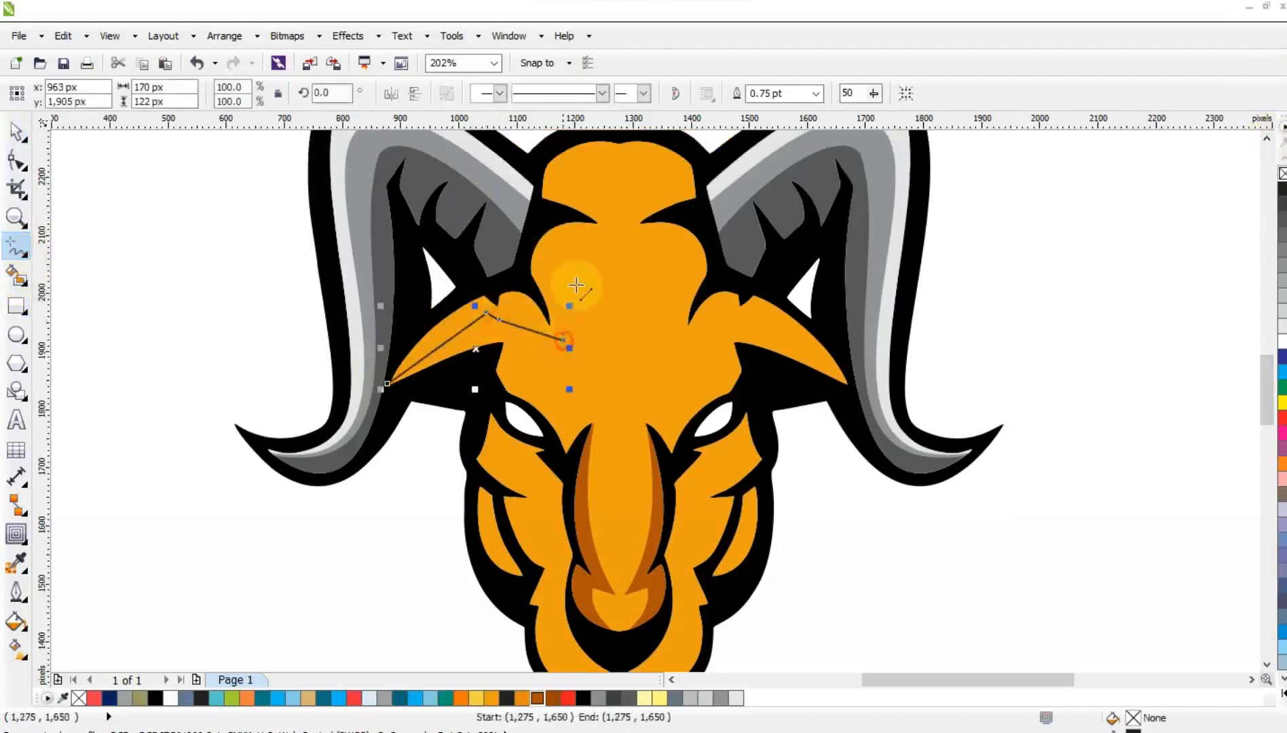
pyautogui.click(622, 224)
pyautogui.click(577, 183)
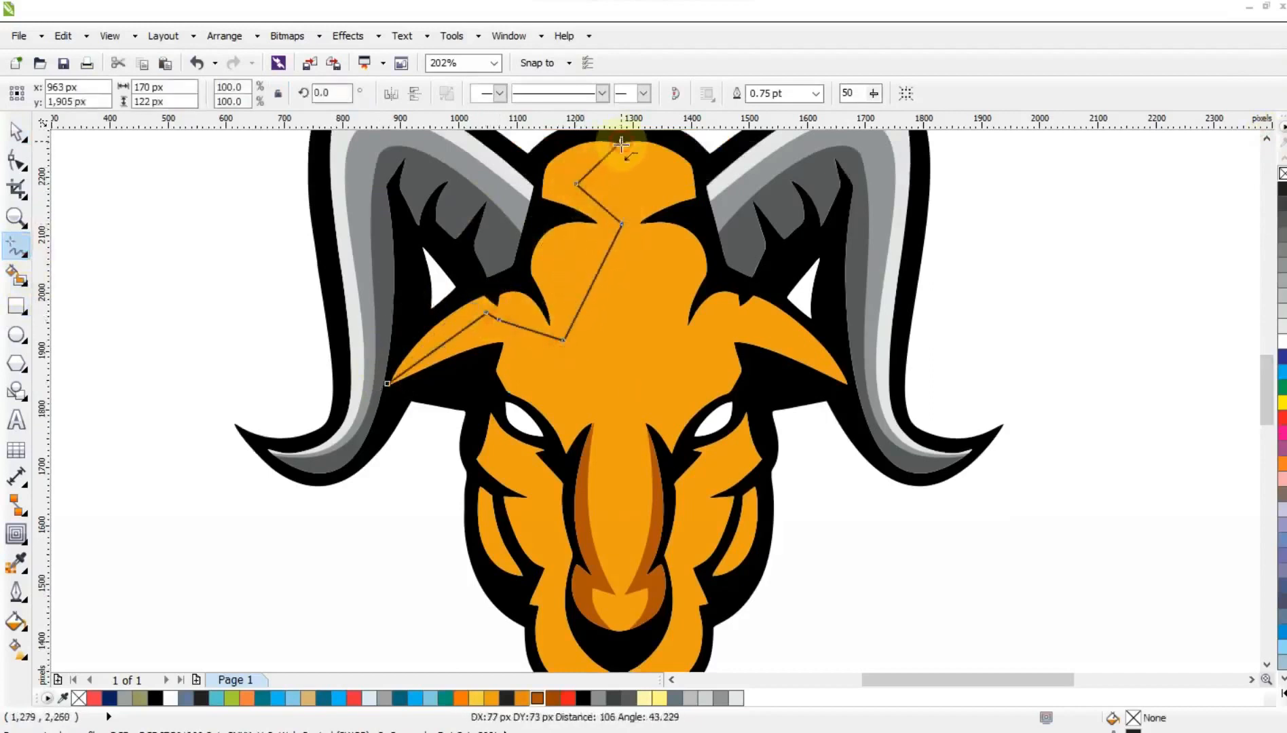
pyautogui.doubleClick(621, 140)
# Convert the forehead and ear line to curves and bend its segments to follow the forehead, brow and ear edges
pyautogui.click(18, 163)
pyautogui.scroll(1, 704, 129)
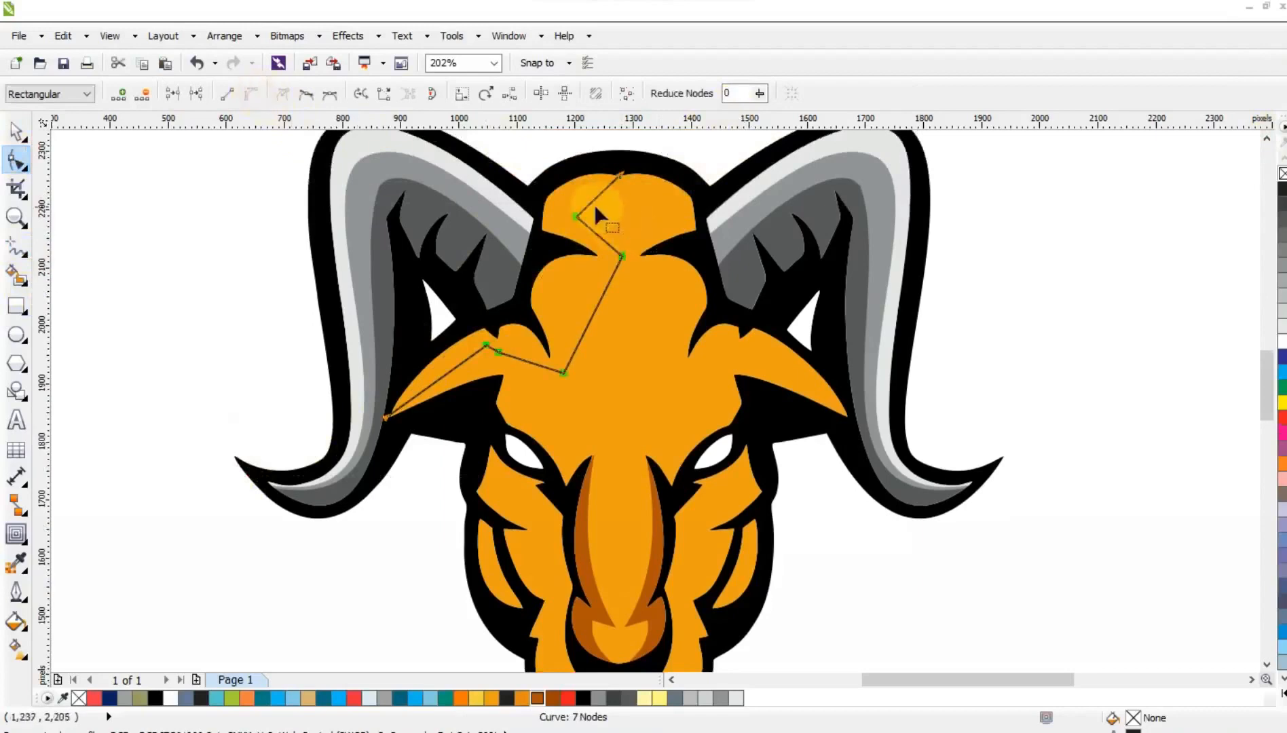
pyautogui.moveTo(593, 206); pyautogui.dragTo(585, 194)
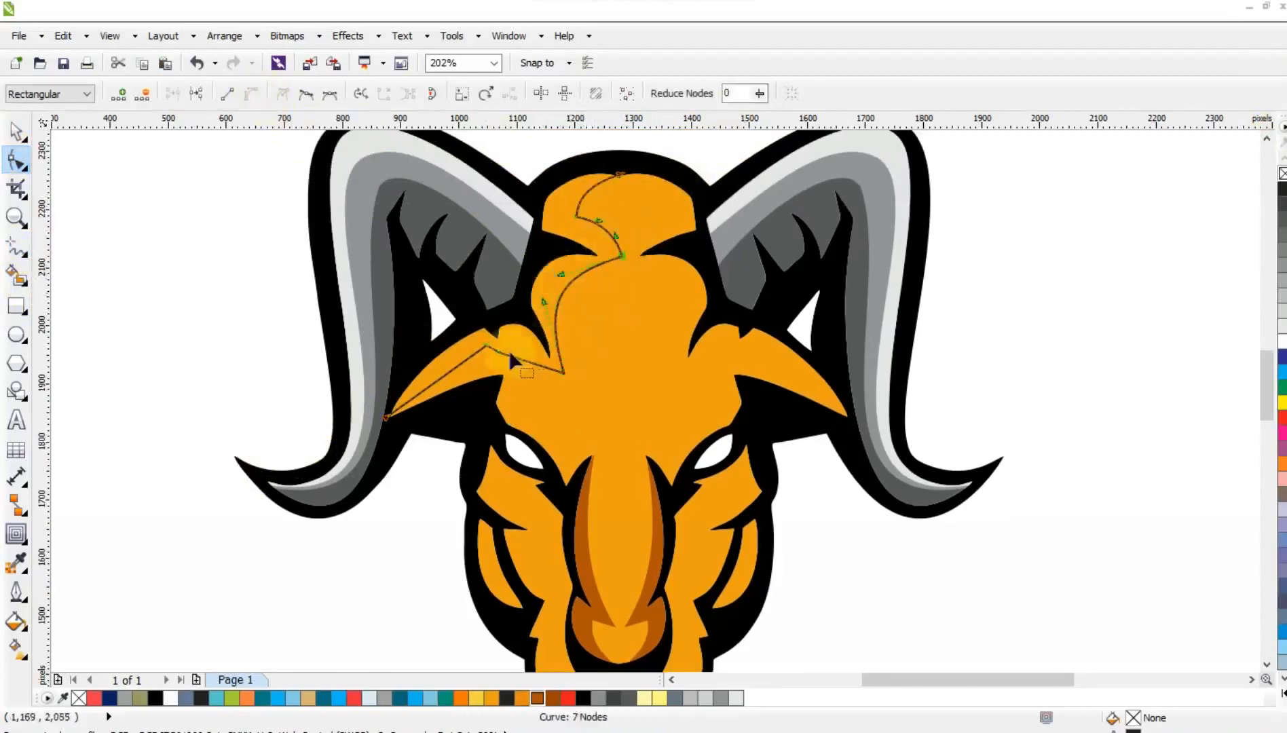
pyautogui.click(523, 363)
pyautogui.moveTo(495, 371); pyautogui.dragTo(493, 372)
pyautogui.moveTo(521, 359); pyautogui.dragTo(519, 338)
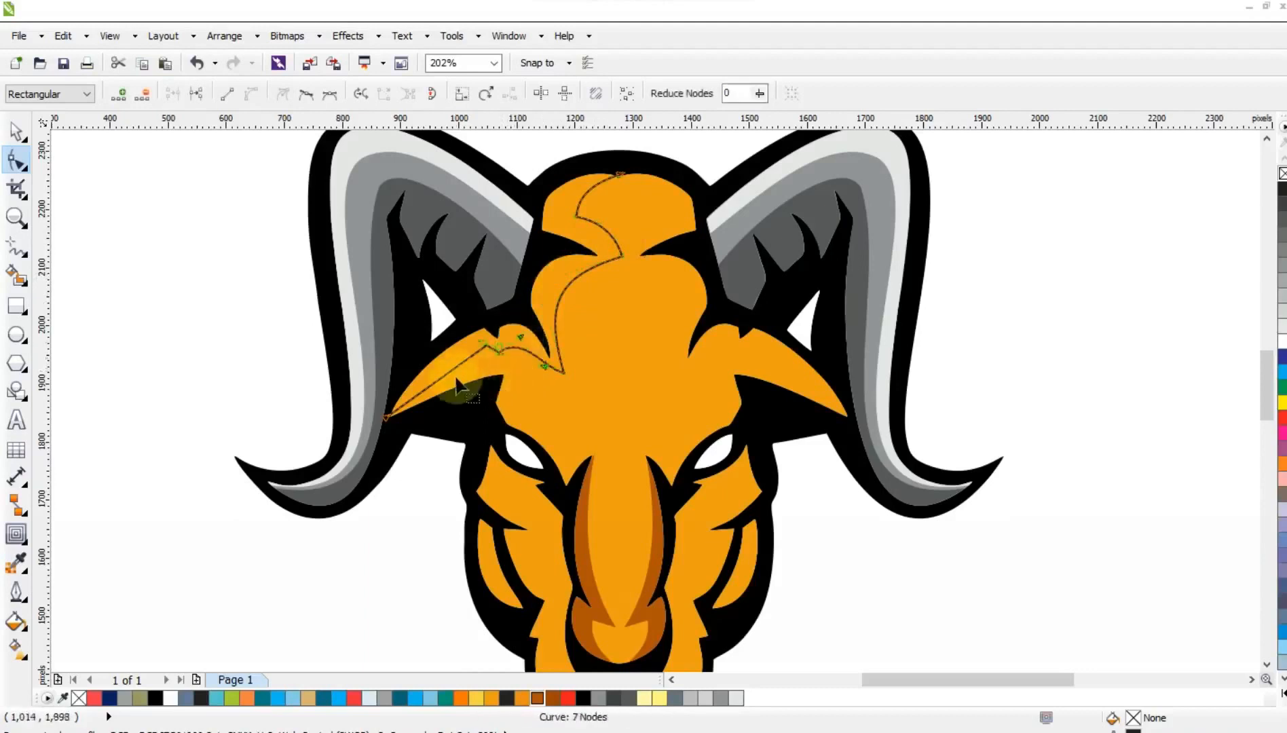
pyautogui.moveTo(448, 370); pyautogui.dragTo(448, 368)
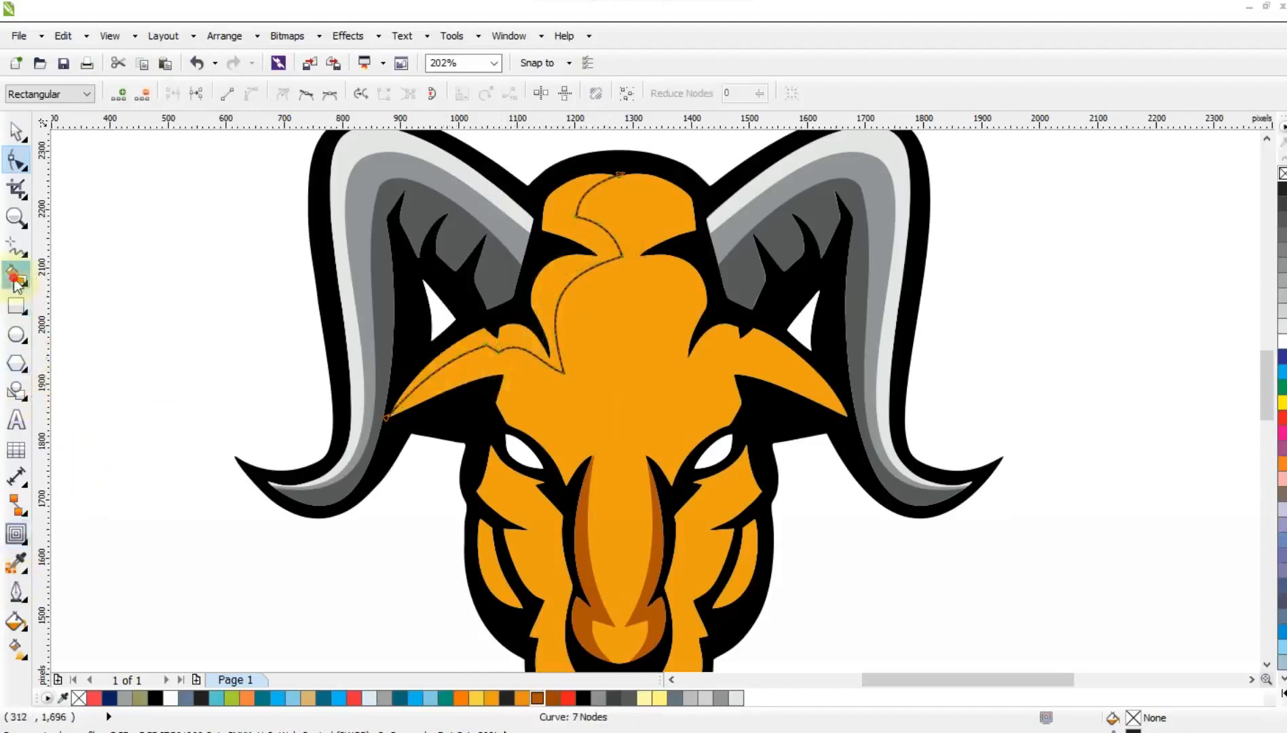
# Create the left forehead and ear shading with Smart Fill and mirror a copy onto the right side
pyautogui.click(15, 277)
pyautogui.click(468, 349)
pyautogui.click(17, 135)
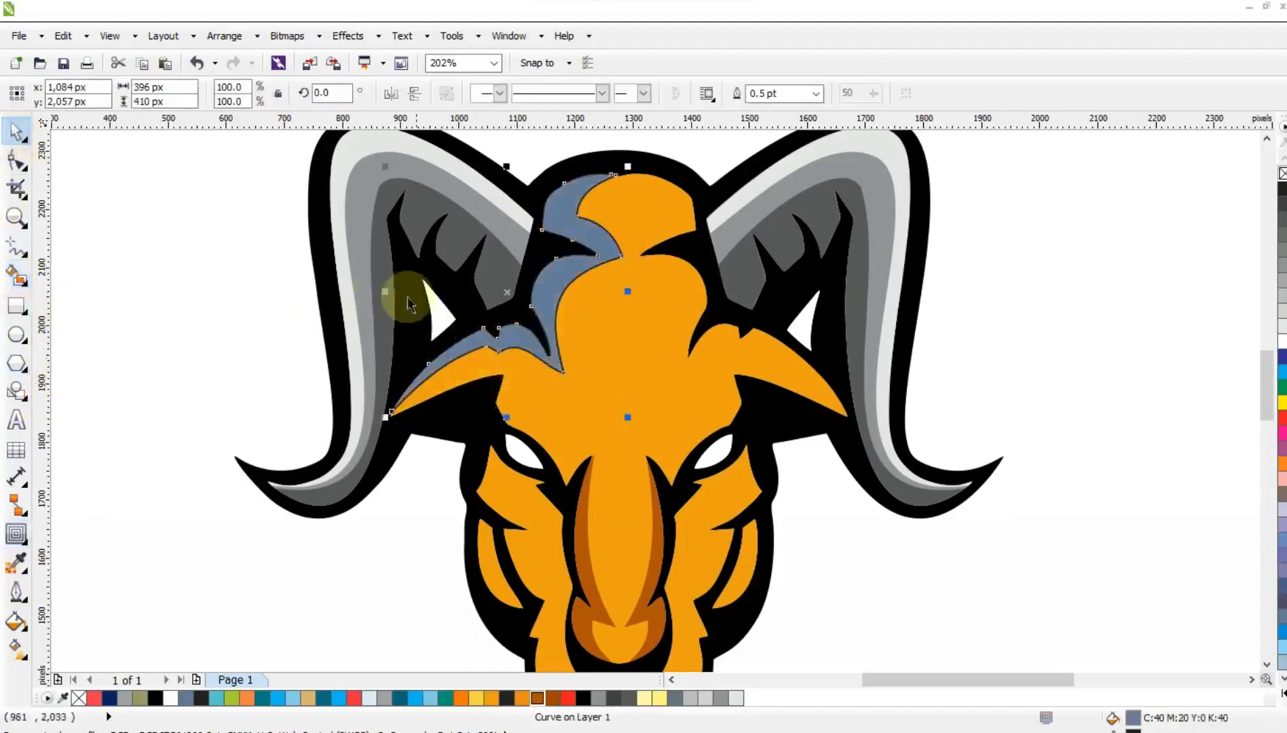
pyautogui.keyDown('ctrl'); pyautogui.click(664, 329); pyautogui.keyUp('ctrl')
pyautogui.rightClick(667, 329)
pyautogui.moveTo(664, 330); pyautogui.dragTo(692, 359)
# Color both forehead and ear shading shapes the same dark orange as the nose shading and remove their outlines
pyautogui.keyDown('shift'); pyautogui.click(574, 271); pyautogui.keyUp('shift')
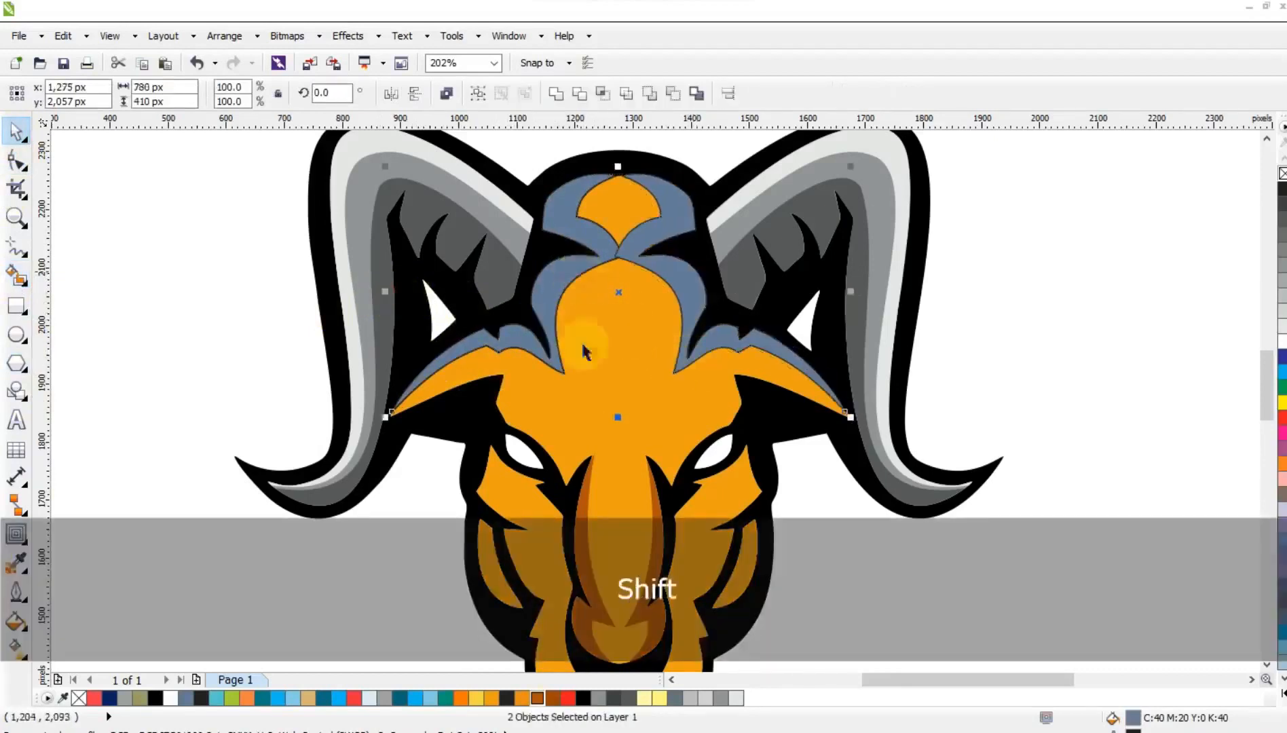
pyautogui.click(540, 698)
pyautogui.press('F3')
pyautogui.moveTo(1002, 202); pyautogui.dragTo(537, 621)
pyautogui.click(1033, 301)
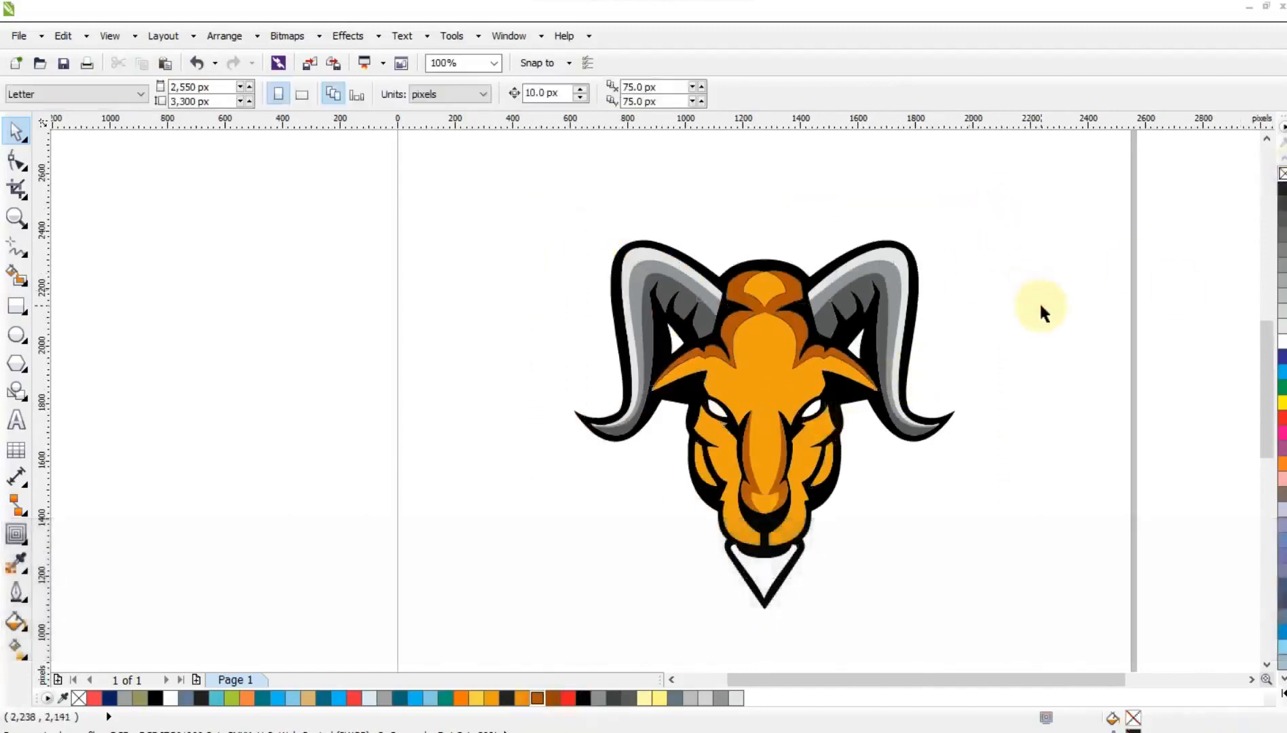
# Fill the two narrow outer cheek pieces with the dark orange shading color
pyautogui.click(19, 218)
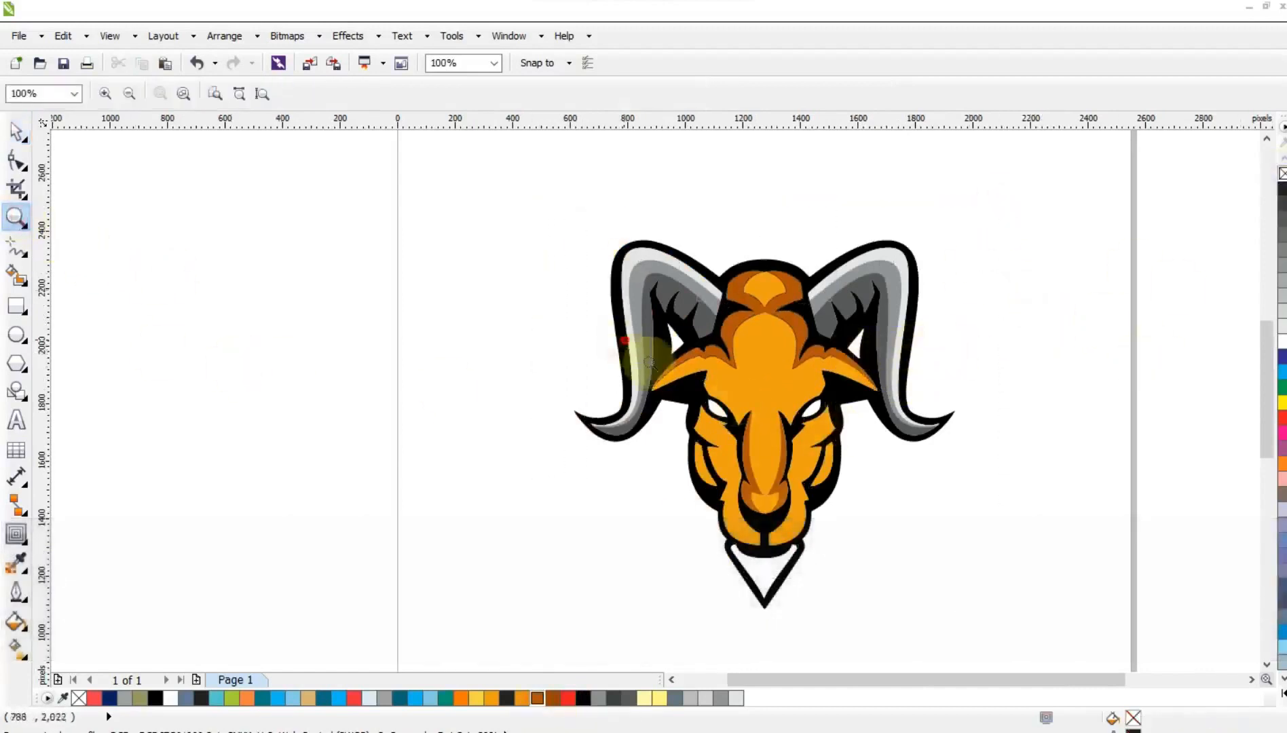
pyautogui.moveTo(628, 340); pyautogui.dragTo(956, 600)
pyautogui.click(17, 131)
pyautogui.click(492, 418)
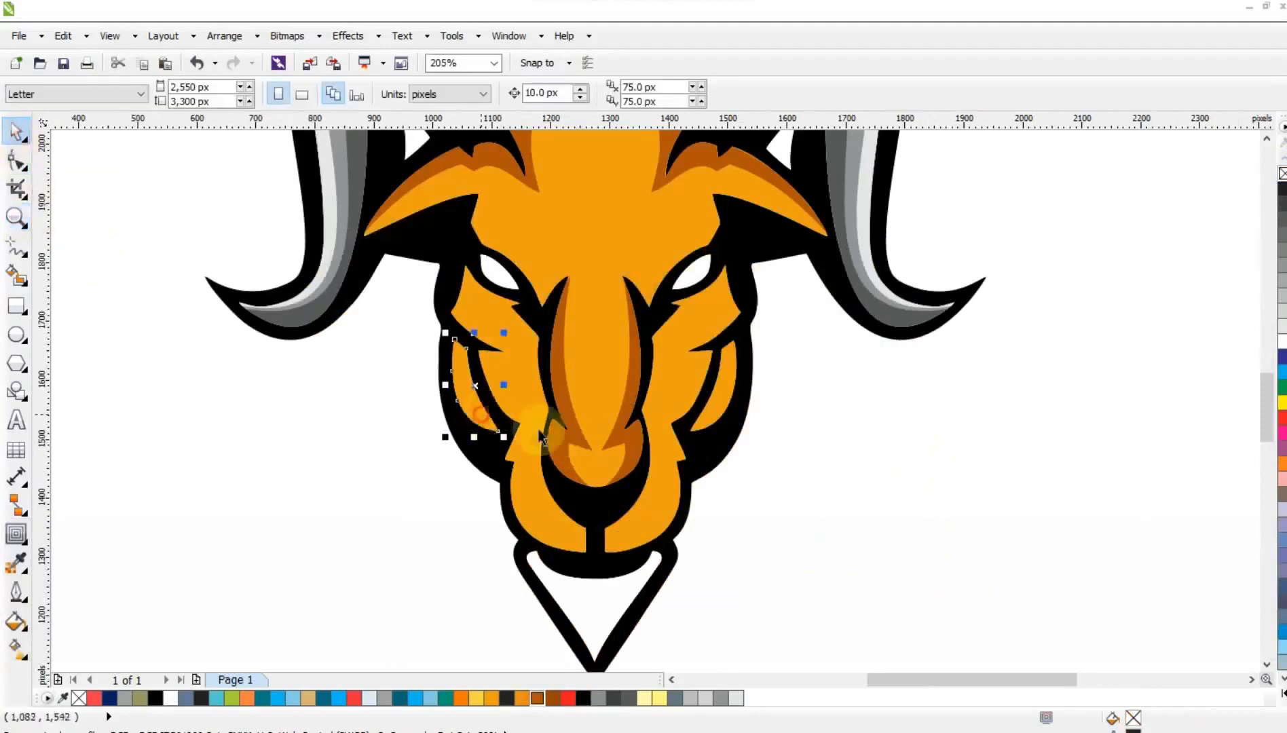
pyautogui.keyDown('shift'); pyautogui.click(716, 429); pyautogui.keyUp('shift')
pyautogui.click(930, 468)
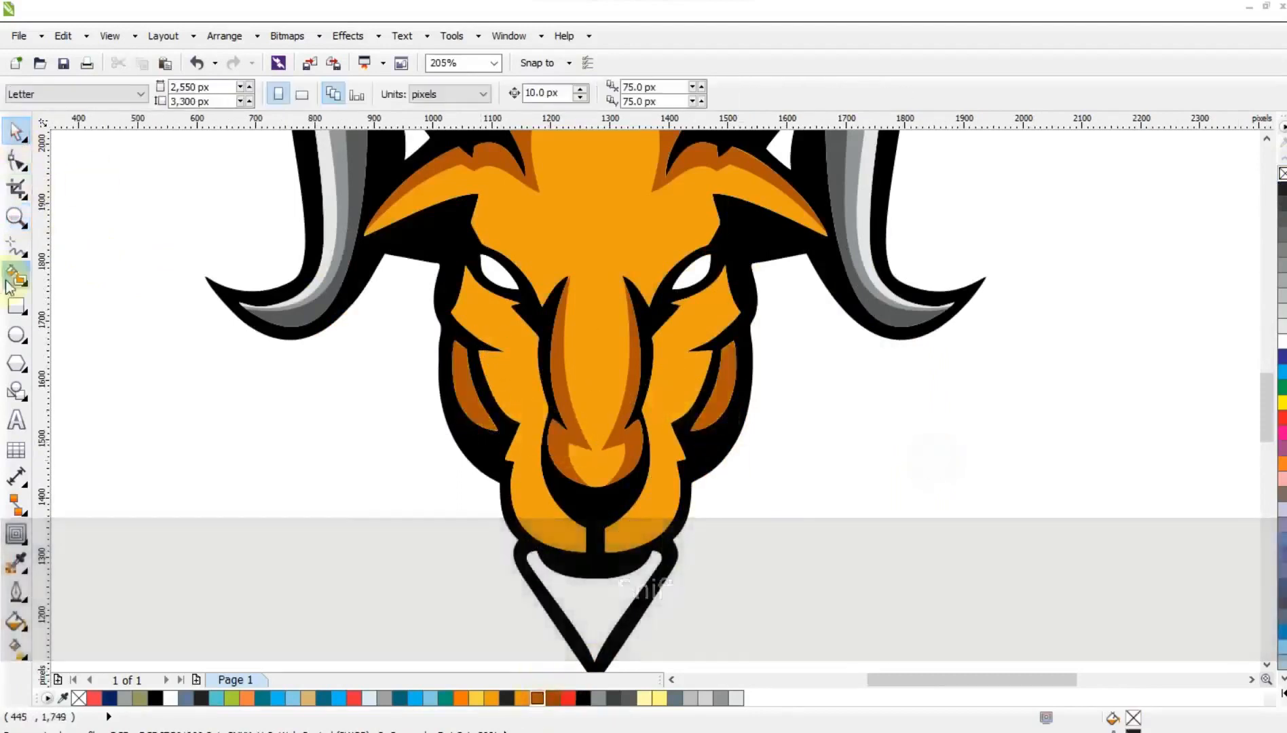
# Draw a segmented line from the right eye's outer corner down through the right cheek to the center of the chin
pyautogui.click(16, 247)
pyautogui.click(726, 265)
pyautogui.doubleClick(722, 309)
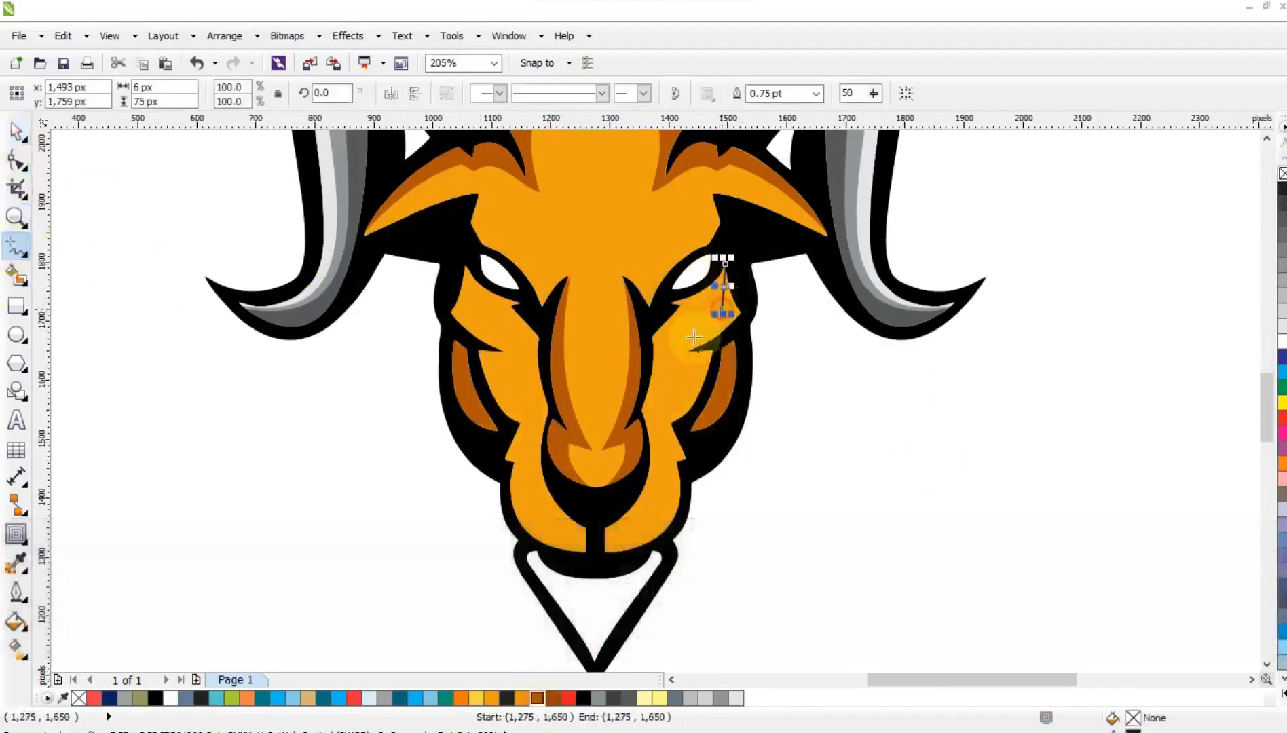
pyautogui.doubleClick(675, 362)
pyautogui.doubleClick(694, 361)
pyautogui.doubleClick(661, 416)
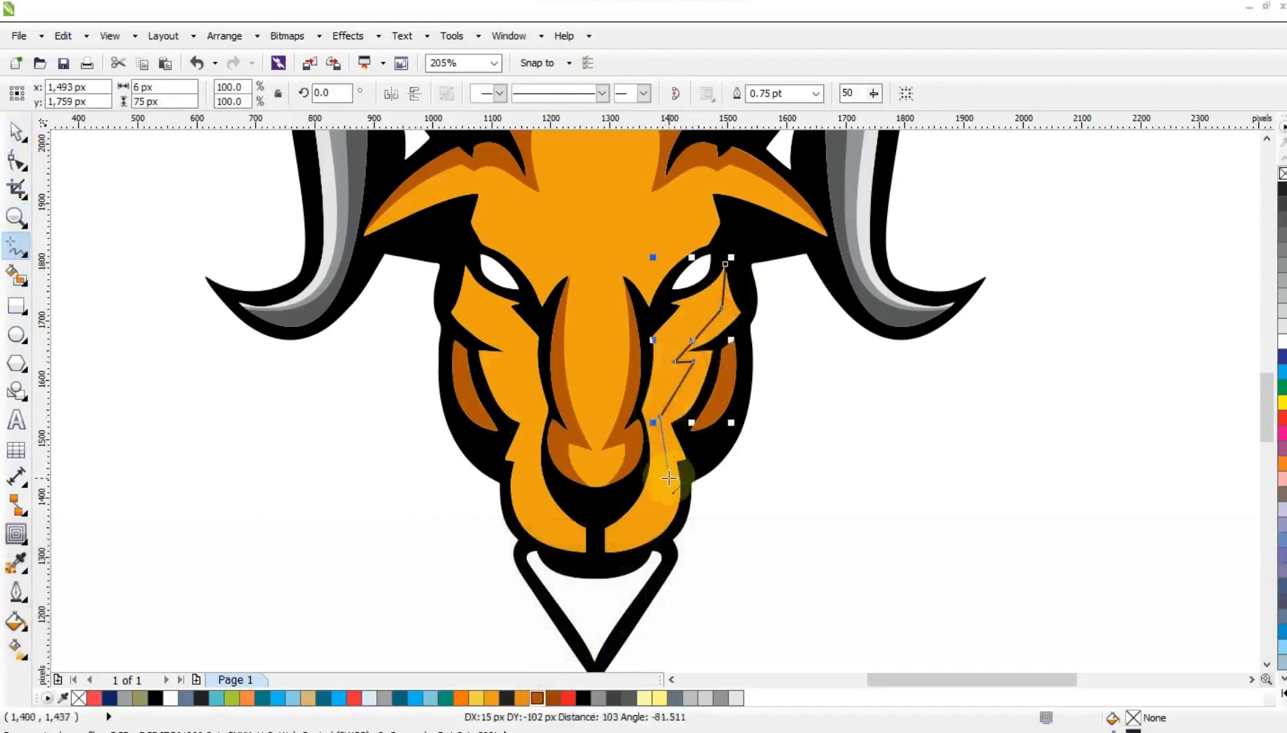
pyautogui.doubleClick(668, 478)
pyautogui.click(596, 563)
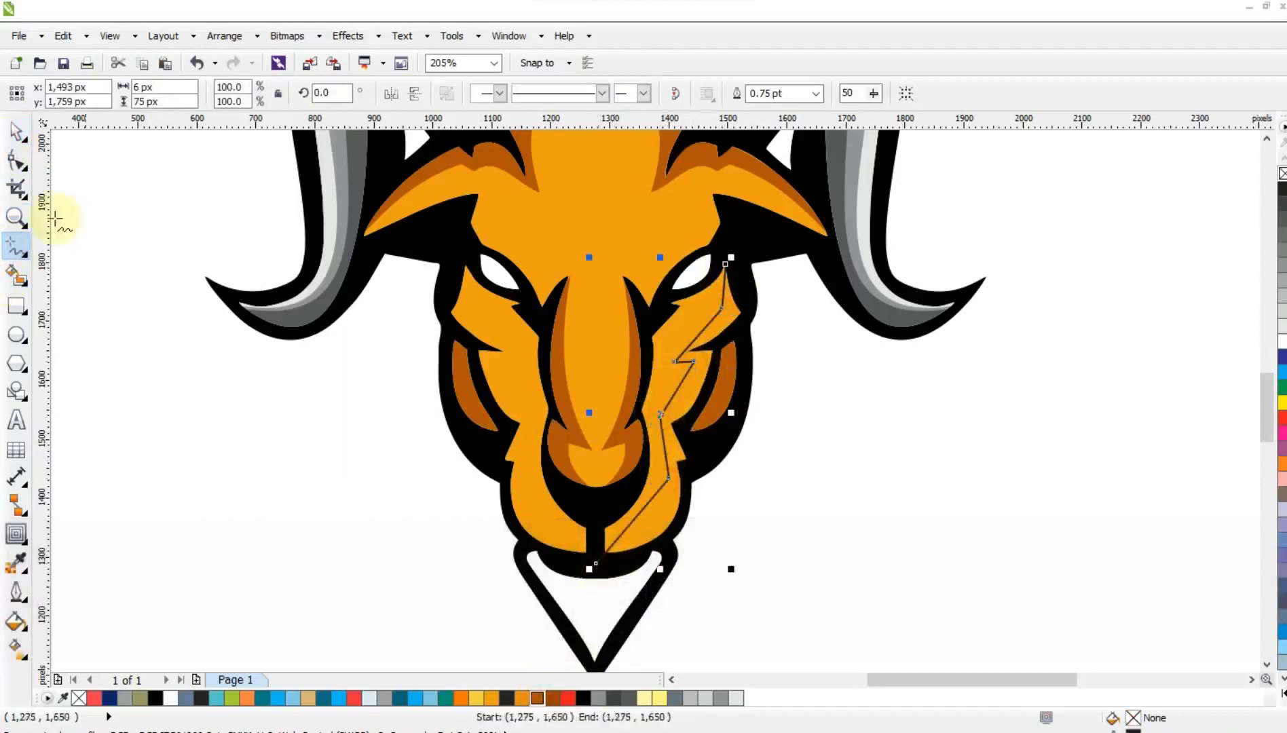
# Convert the cheek line to curves and bend its middle and chin segments outward
pyautogui.click(16, 161)
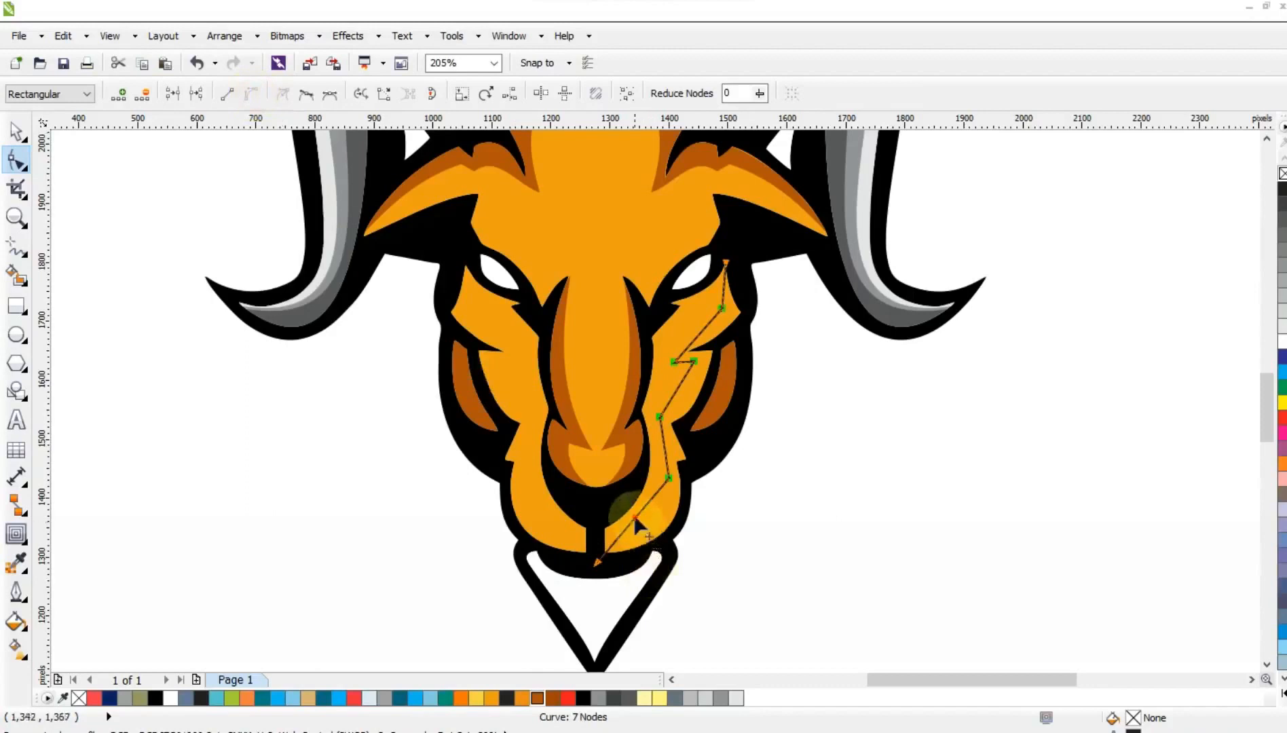
pyautogui.moveTo(633, 522); pyautogui.dragTo(644, 533)
pyautogui.moveTo(681, 386); pyautogui.dragTo(691, 394)
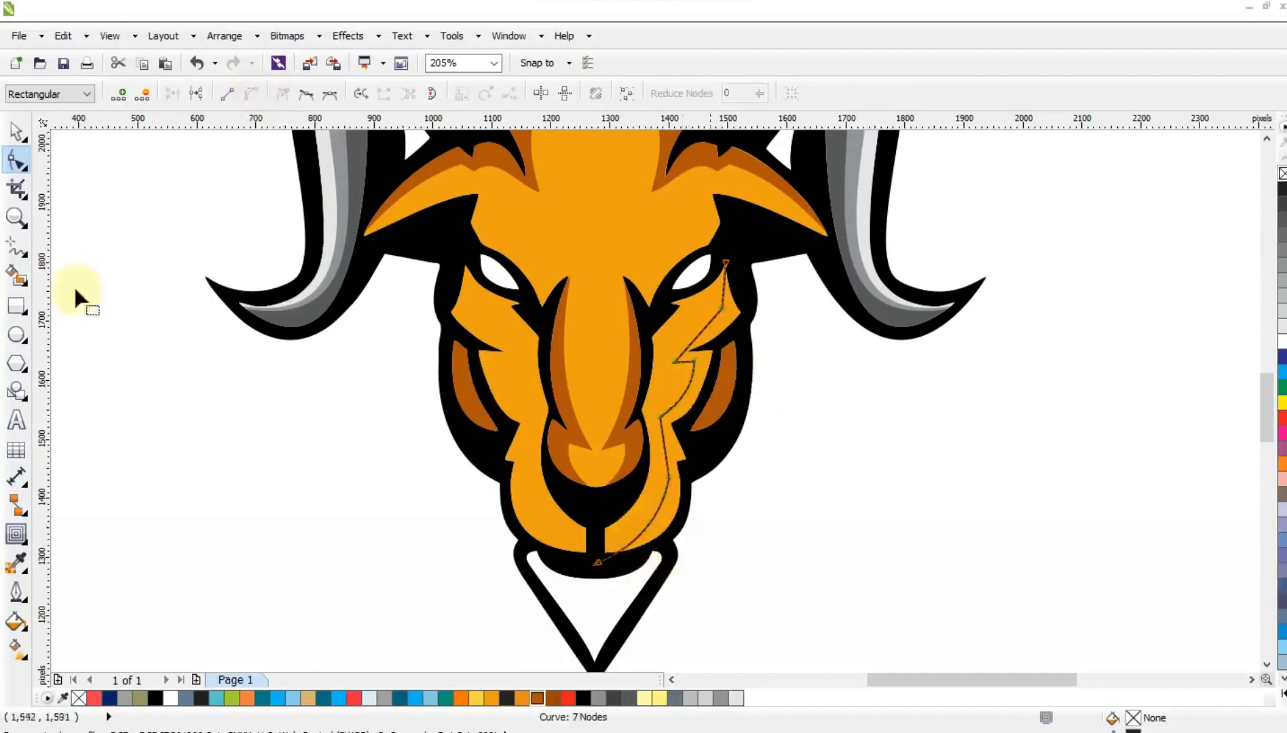
# Create the right cheek shading with Smart Fill, colored dark orange #B0520A, and mirror a copy onto the left cheek
pyautogui.click(16, 276)
pyautogui.click(725, 315)
pyautogui.press('space')
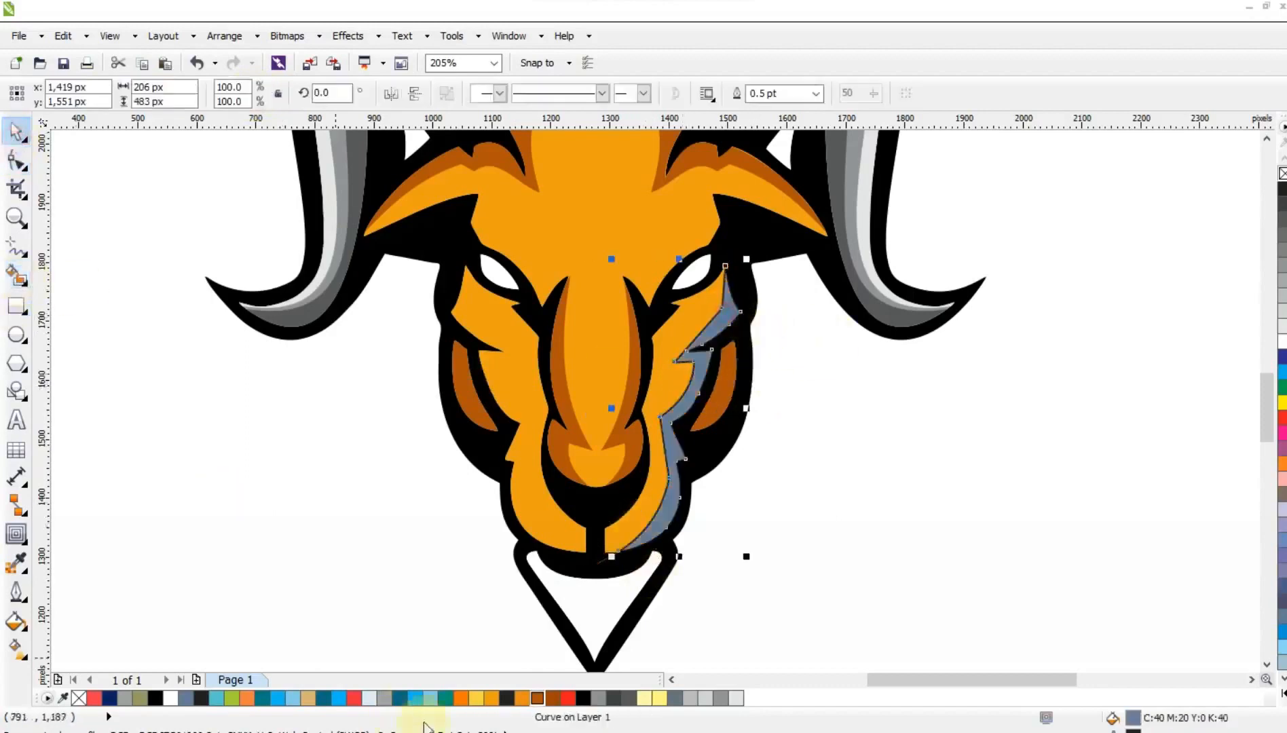
pyautogui.click(537, 698)
pyautogui.moveTo(746, 408); pyautogui.dragTo(507, 416)
# Select the whole ram head and remove the outlines from the cheek shading and its guide curve
pyautogui.press('F3')
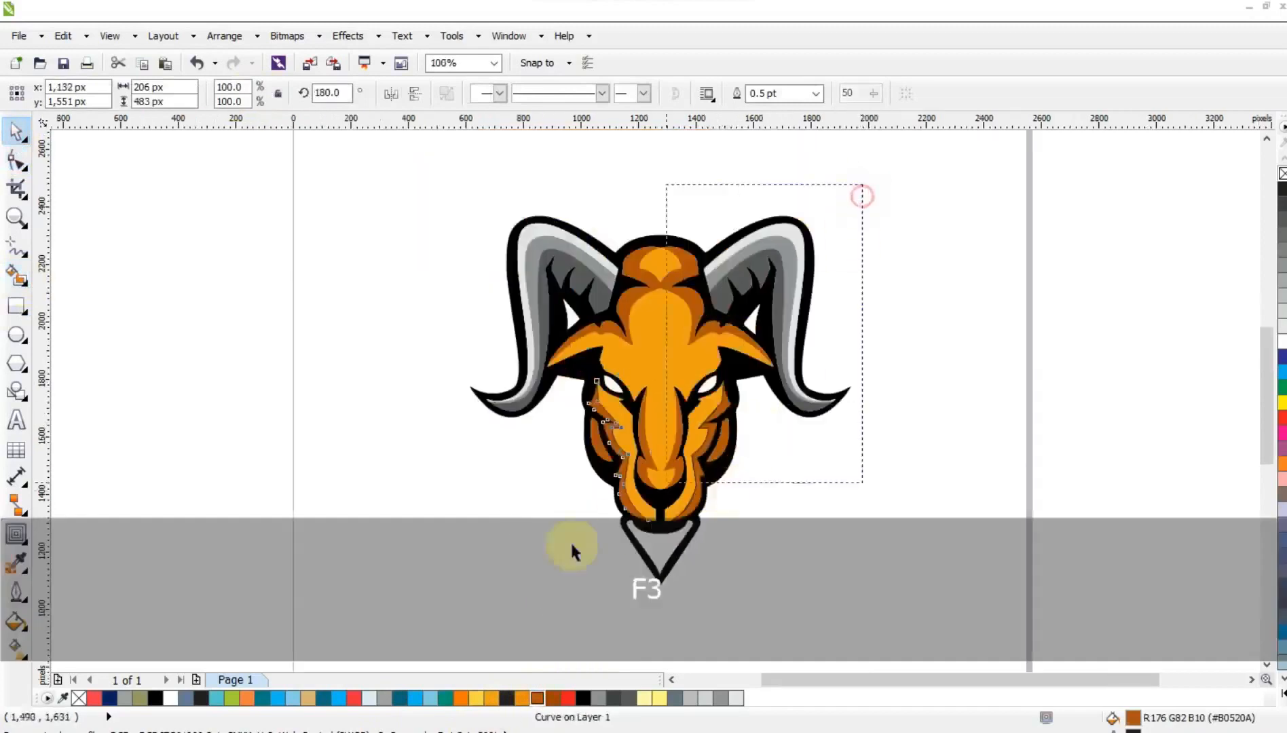
pyautogui.moveTo(572, 544); pyautogui.dragTo(401, 612)
pyautogui.rightClick(1283, 173)
pyautogui.click(985, 302)
# Fill the triangular chin beard with the dark orange shading color and both eyes with bright blue
pyautogui.click(664, 547)
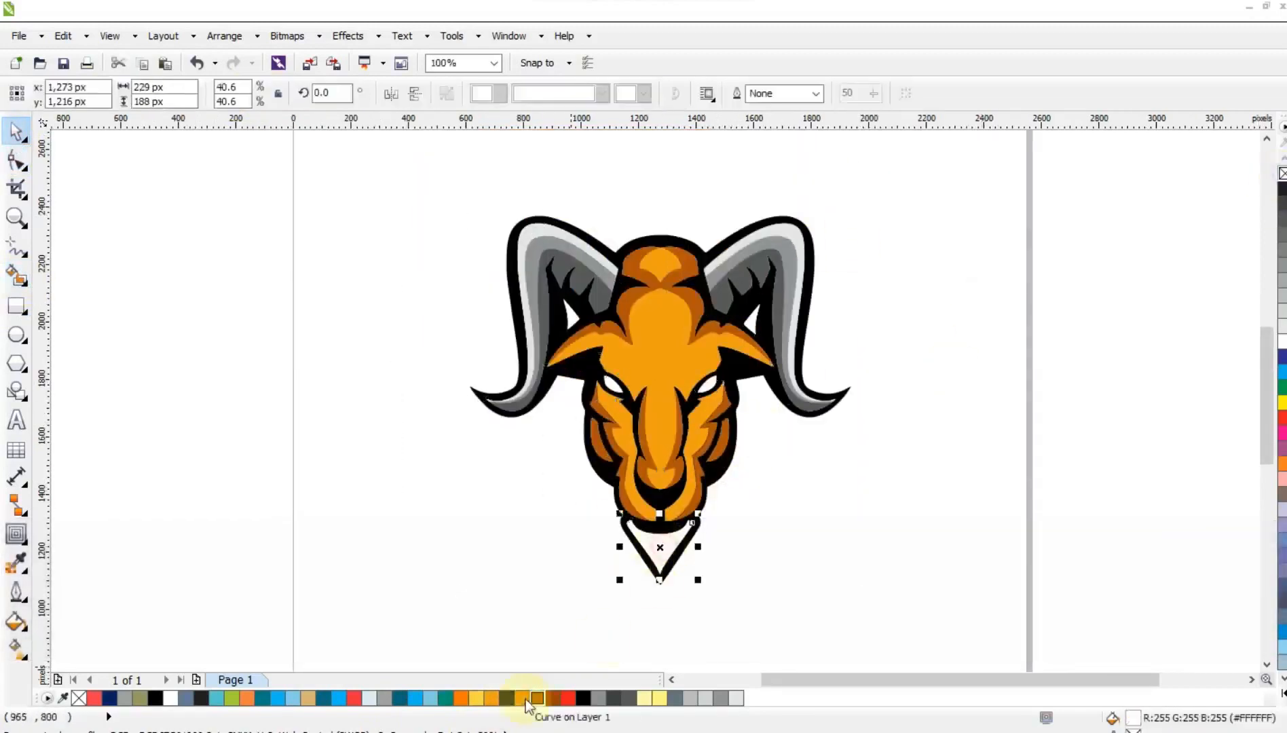
pyautogui.click(876, 506)
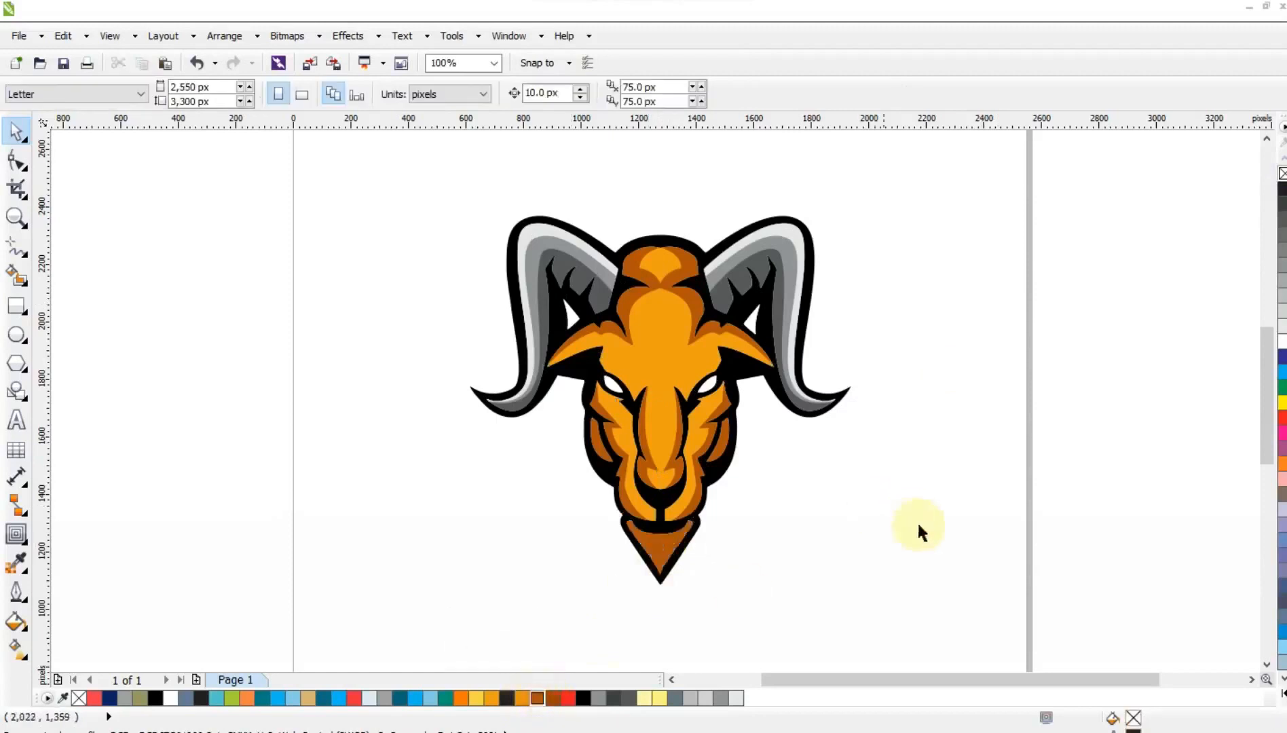
pyautogui.click(611, 389)
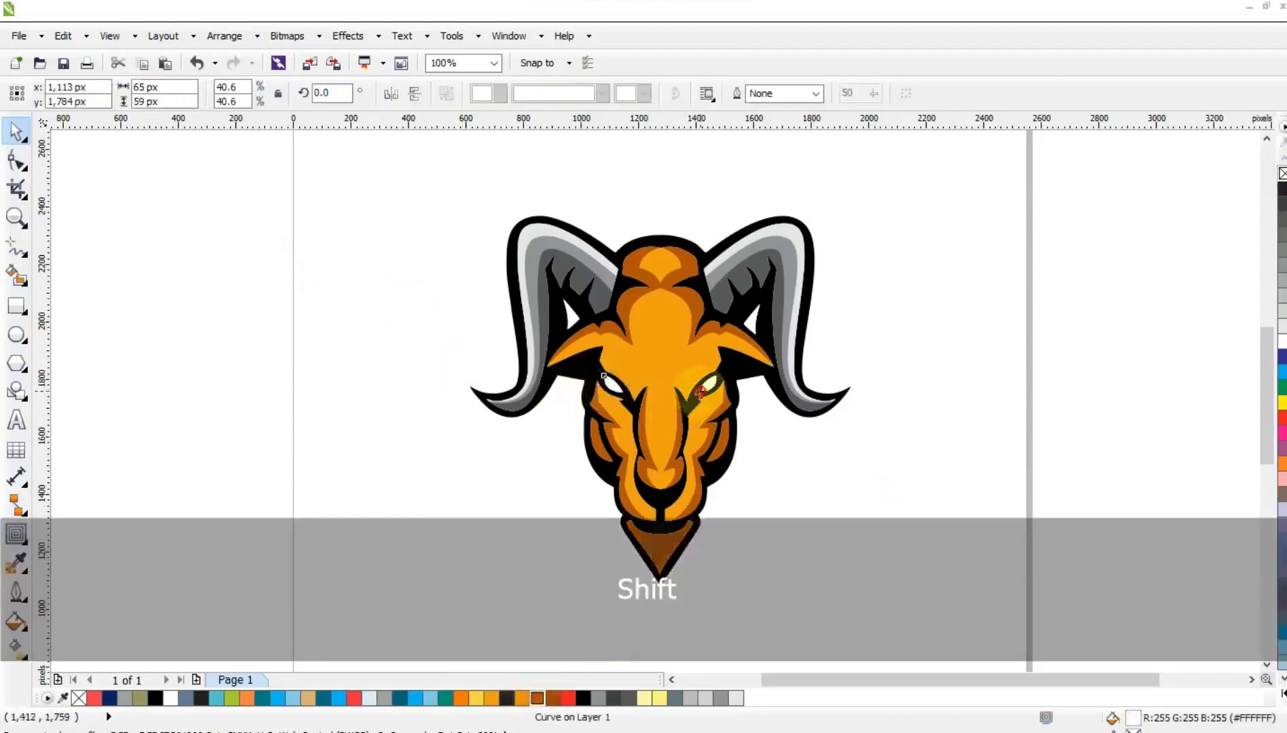
pyautogui.keyDown('shift'); pyautogui.click(706, 388); pyautogui.keyUp('shift')
pyautogui.click(415, 698)
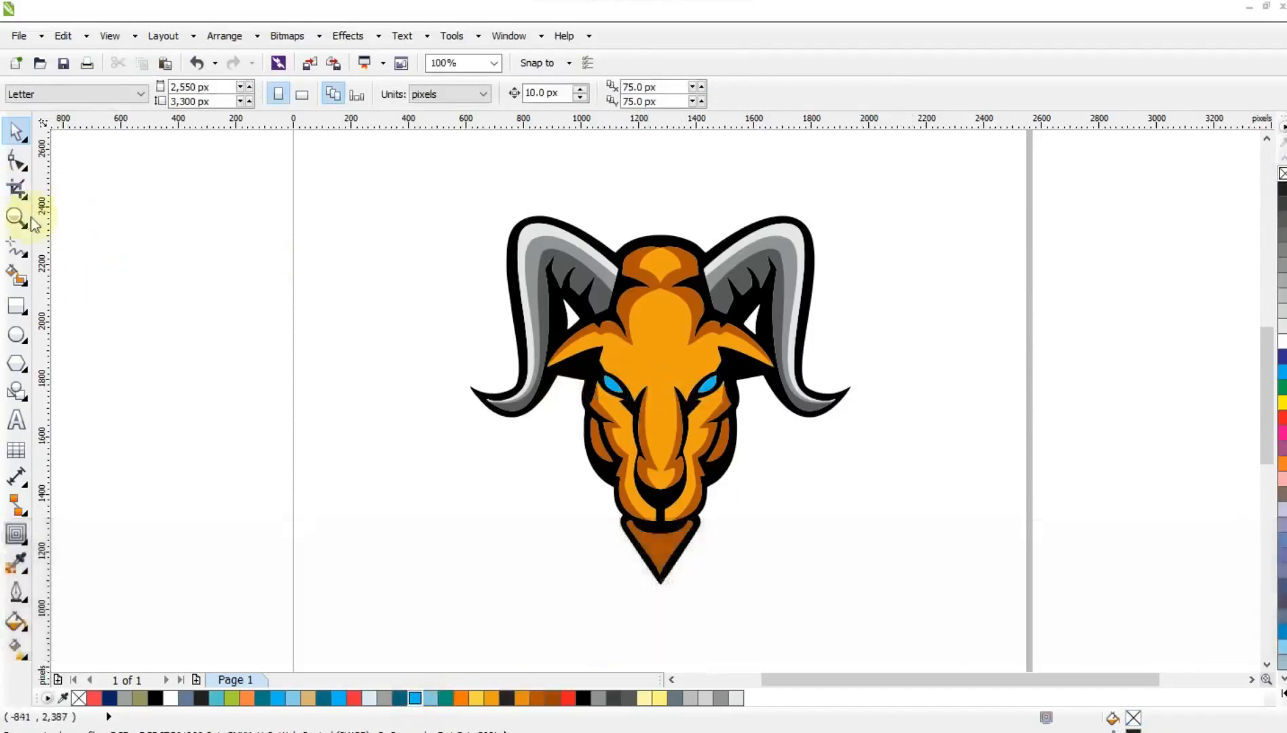
# Draw a vertical line on the forehead and bend it into a teardrop outline about 83 by 206 px
pyautogui.click(16, 217)
pyautogui.moveTo(437, 188); pyautogui.dragTo(962, 606)
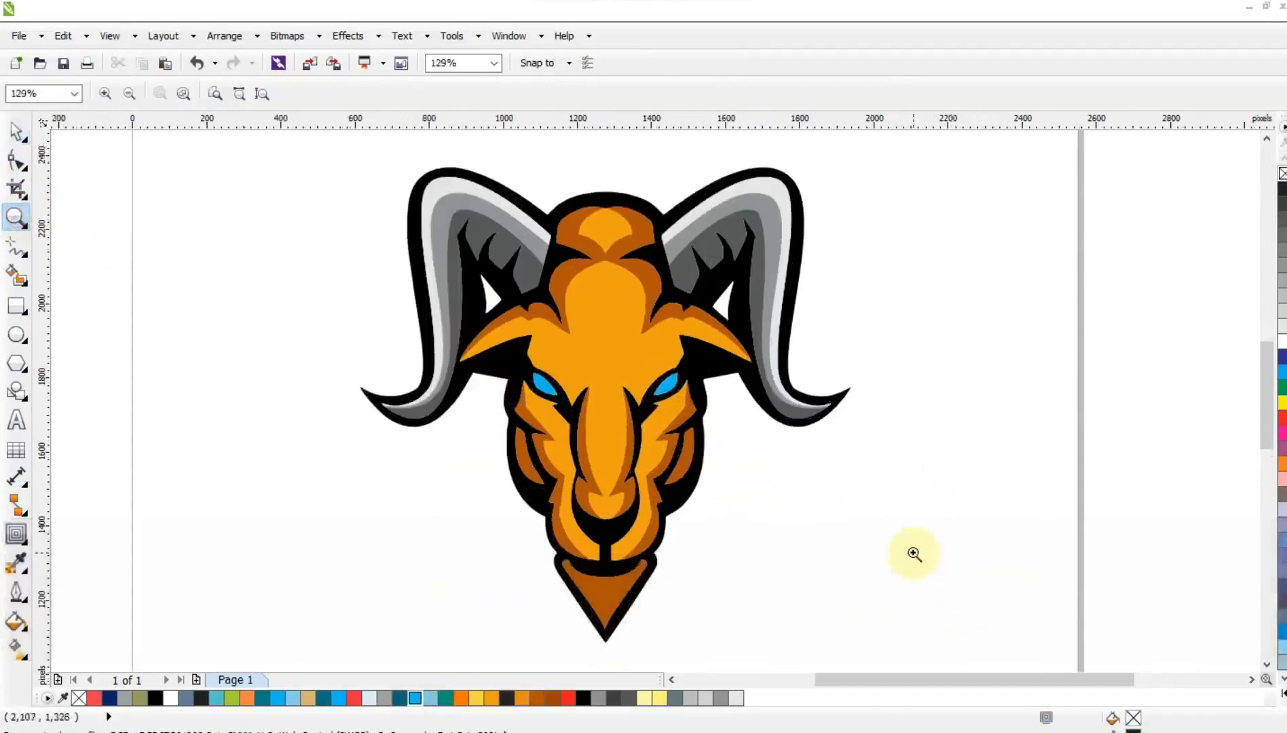
pyautogui.click(16, 247)
pyautogui.click(605, 354)
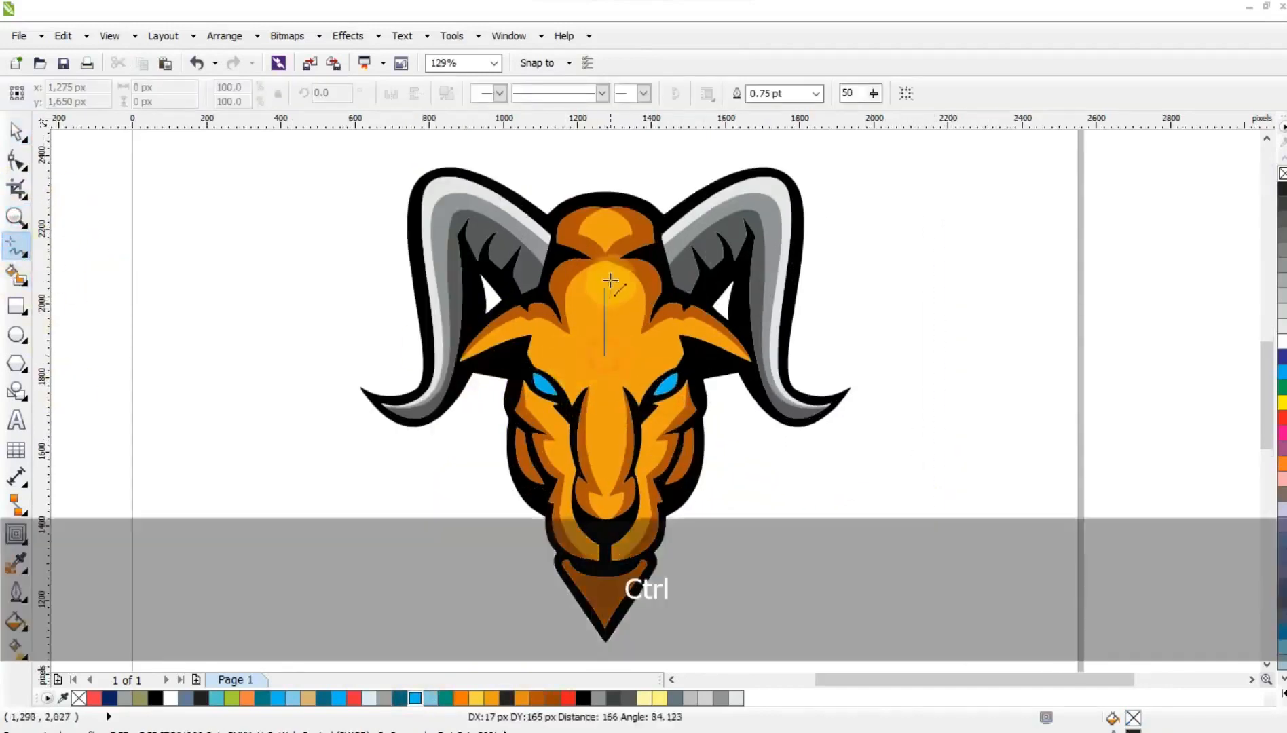
pyautogui.click(604, 279)
pyautogui.press('F10')
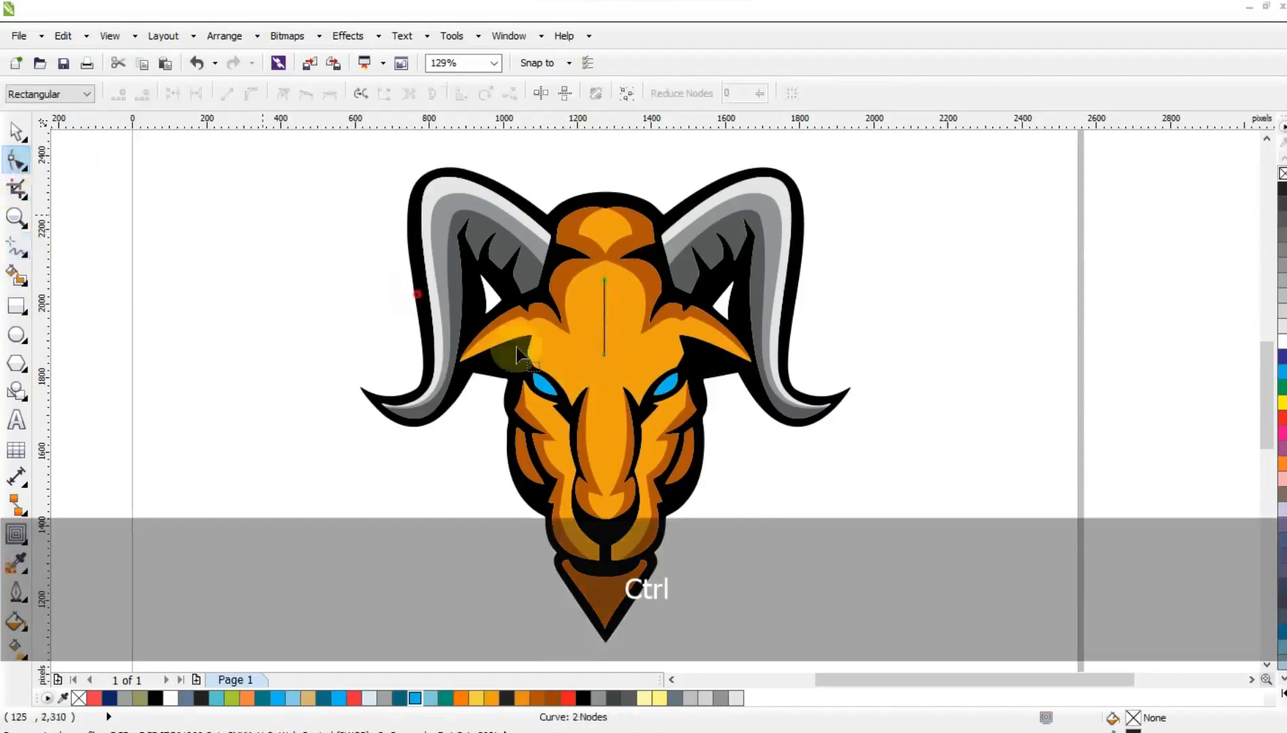
pyautogui.click(252, 95)
pyautogui.moveTo(587, 298); pyautogui.dragTo(618, 304)
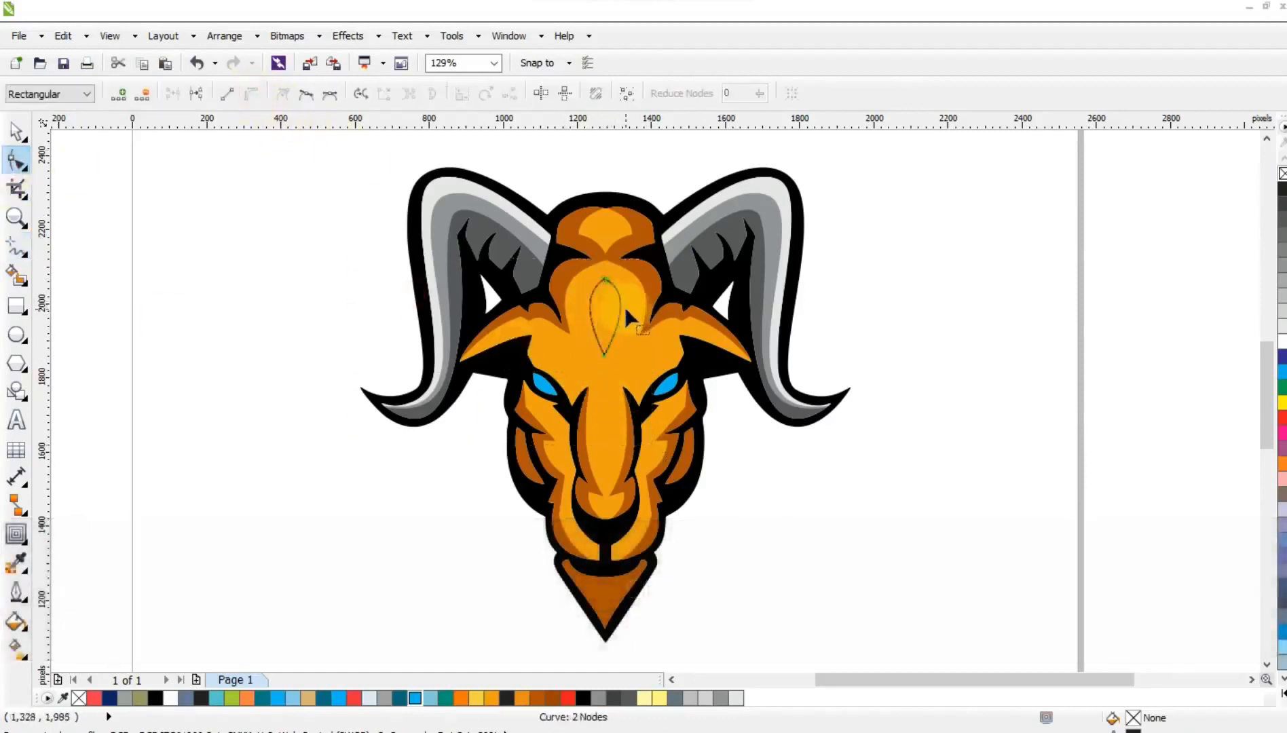
# Fill the forehead teardrop with light yellow and remove its outline
pyautogui.press('space')
pyautogui.click(659, 698)
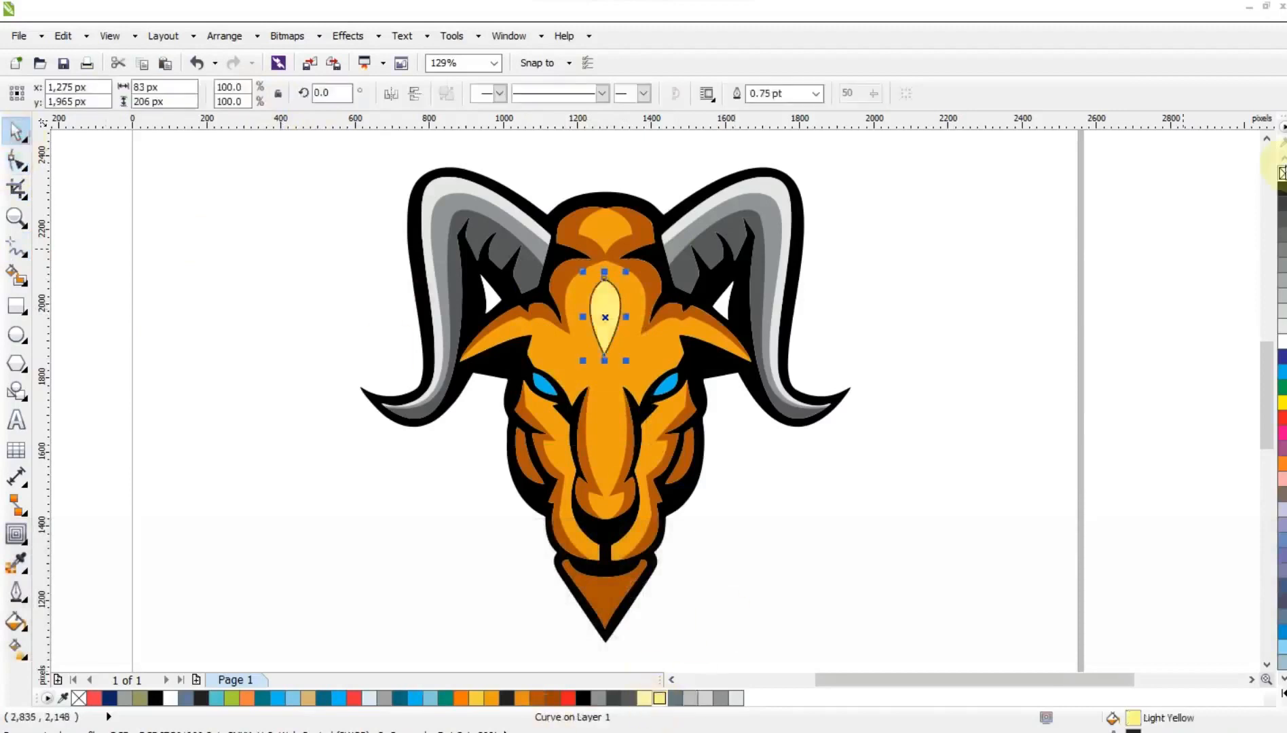
pyautogui.rightClick(1282, 174)
pyautogui.click(1149, 304)
pyautogui.press('F3')
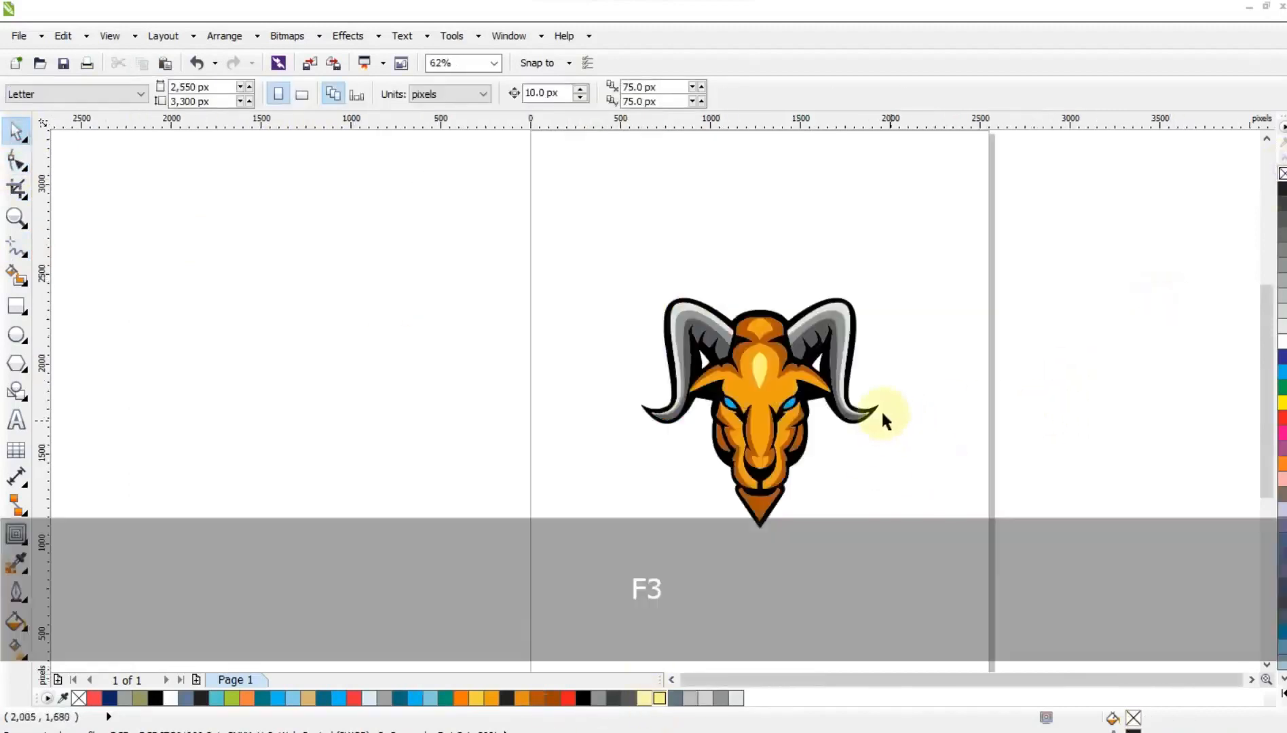
# Break apart the black line art copy beside the colored ram head and weld its pieces into one solid silhouette
pyautogui.moveTo(876, 403)
pyautogui.mouseDown()
pyautogui.moveTo(851, 494)
pyautogui.moveTo(460, 407)
pyautogui.mouseUp()
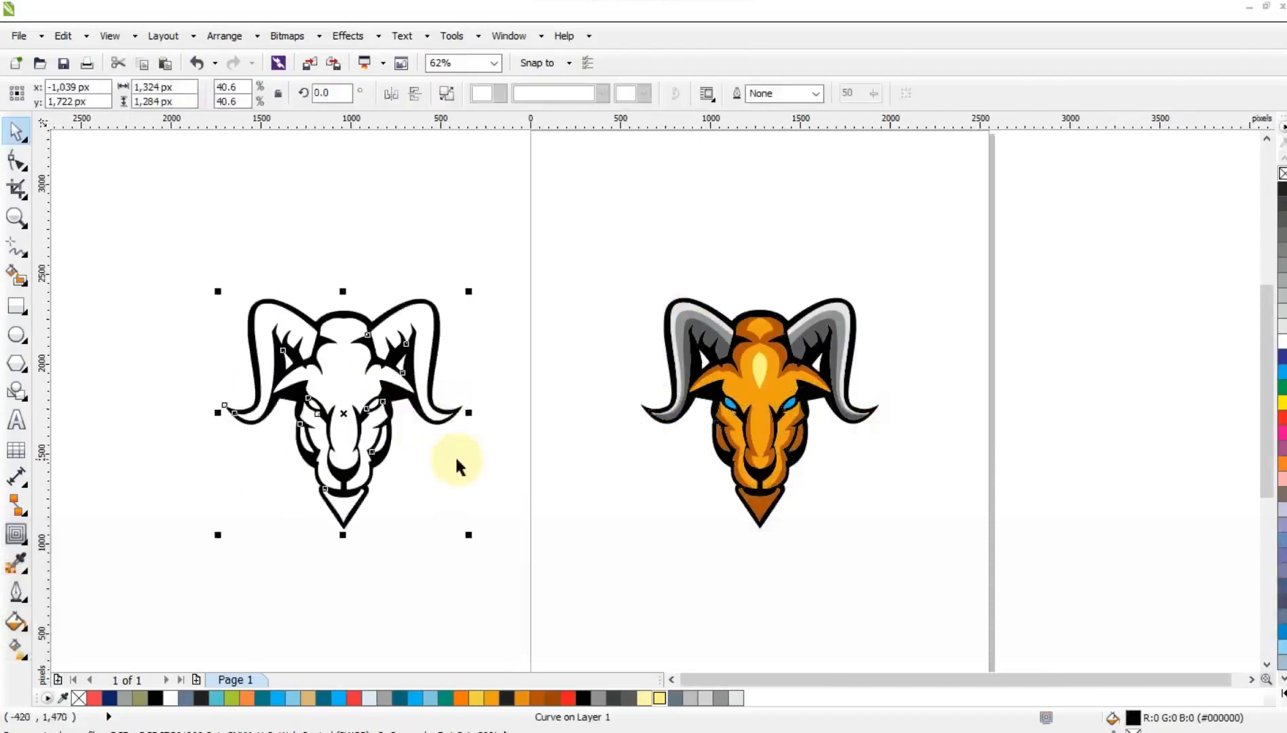
pyautogui.click(446, 93)
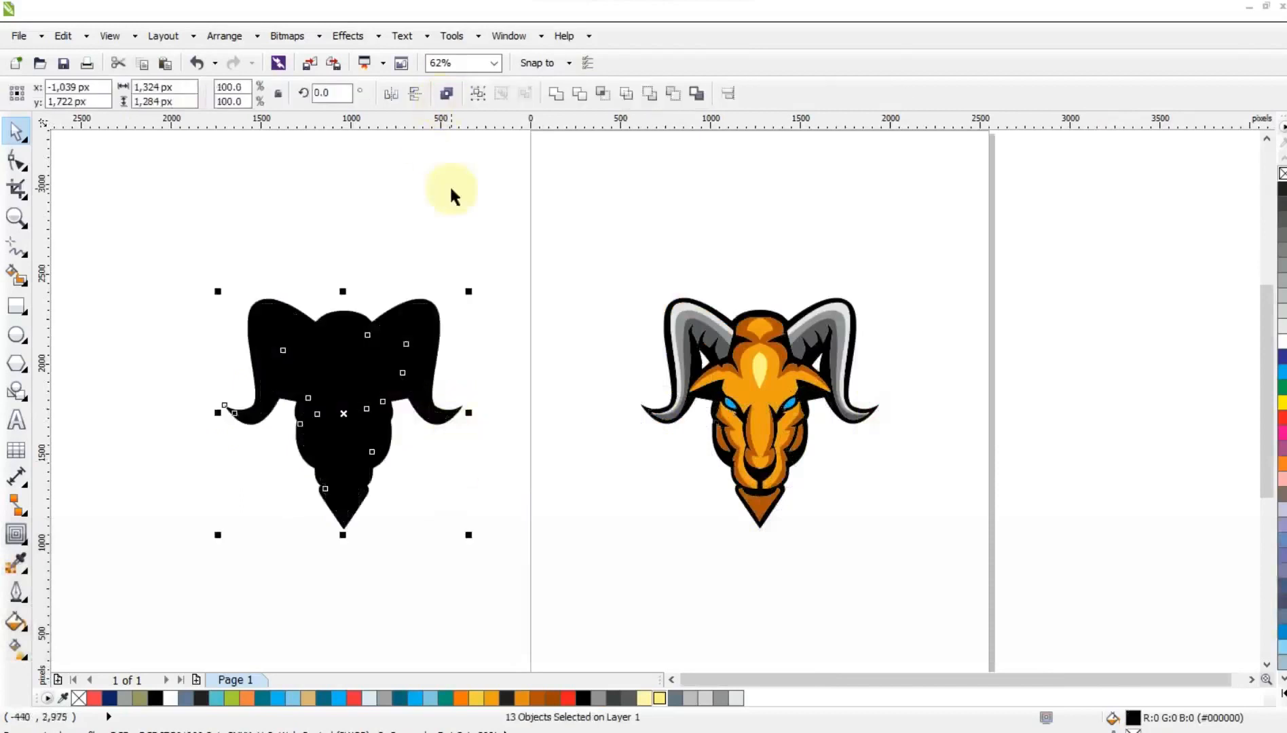
pyautogui.click(557, 96)
# Give the silhouette a 12 pt outline with rounded corners and color its fill and outline gray
pyautogui.click(814, 93)
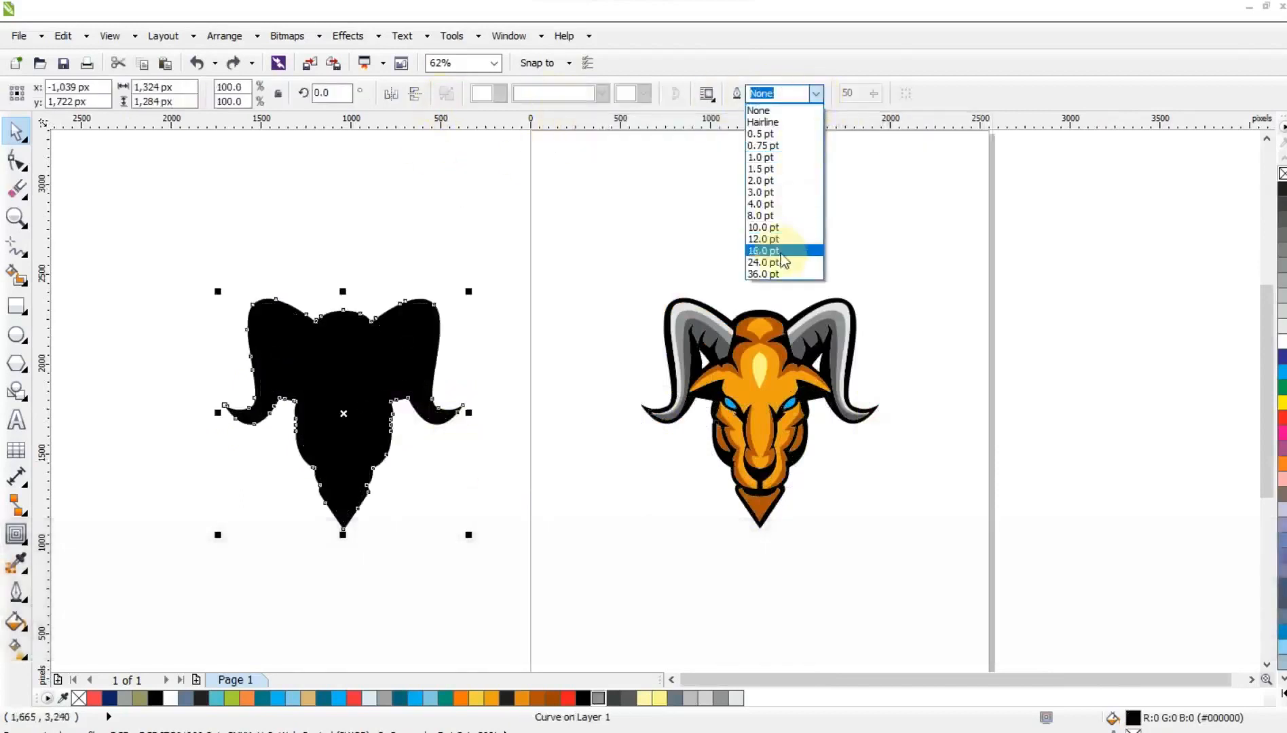
pyautogui.click(774, 239)
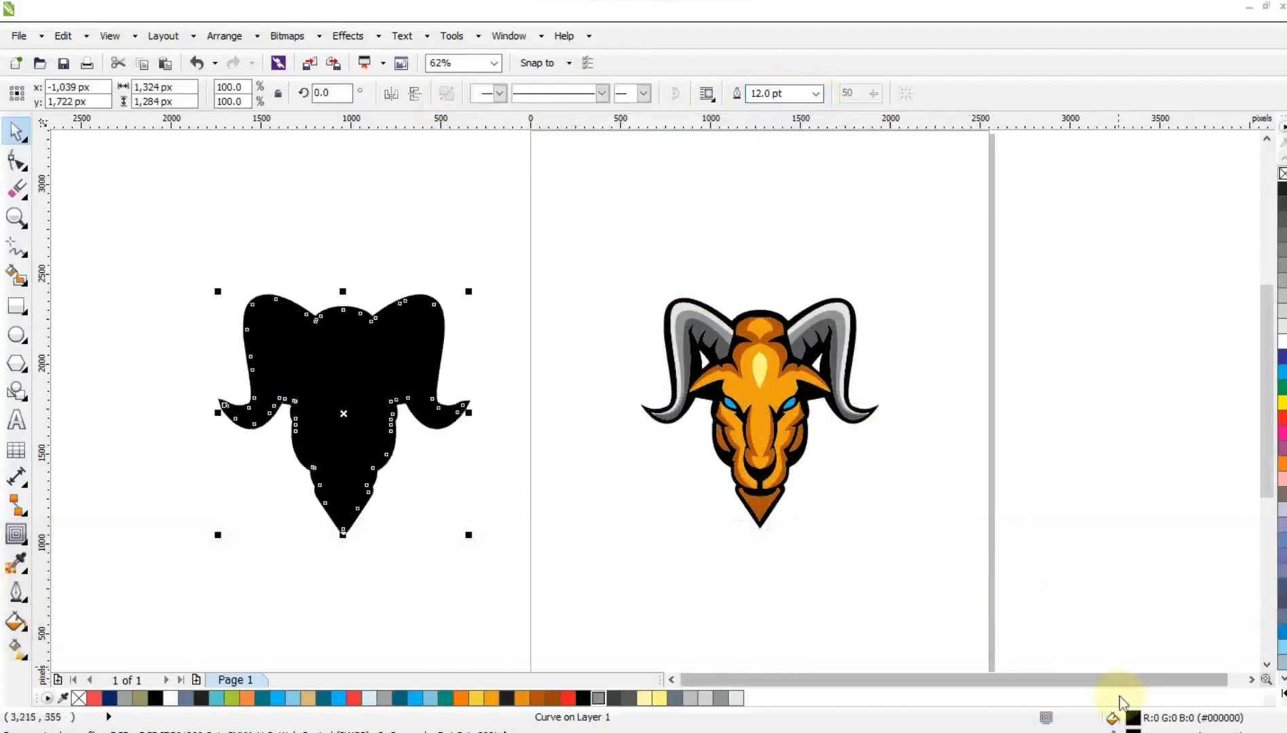
pyautogui.doubleClick(1113, 719)
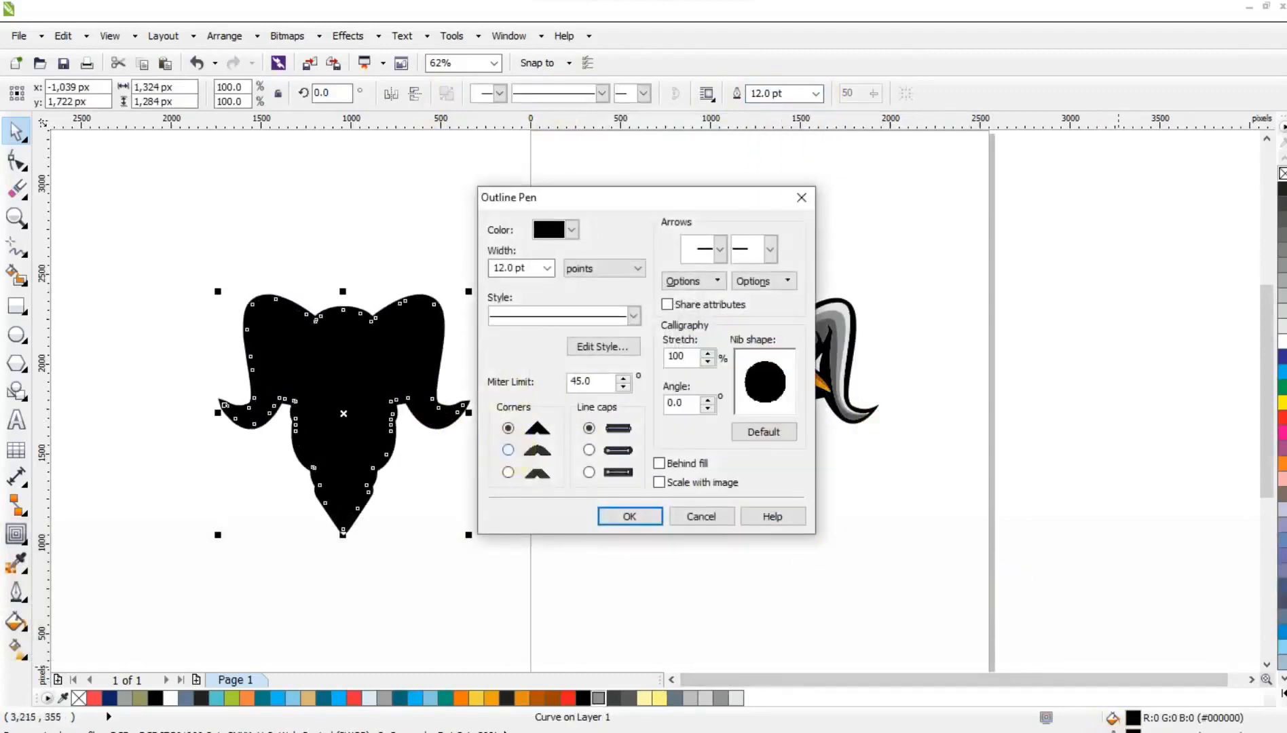
pyautogui.click(629, 516)
pyautogui.click(630, 355)
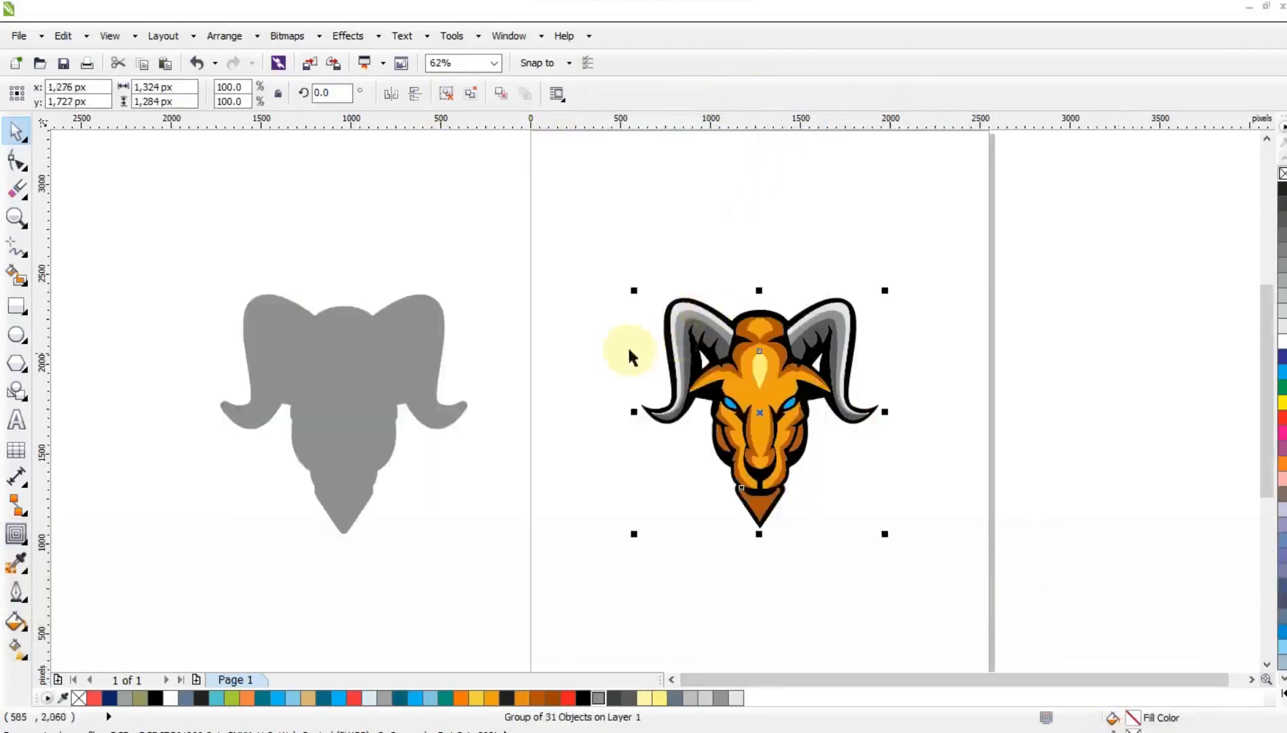
# Center the colored ram head in front of the gray silhouette and move the combined logo onto the page
pyautogui.click(380, 347)
pyautogui.moveTo(619, 217); pyautogui.dragTo(947, 567)
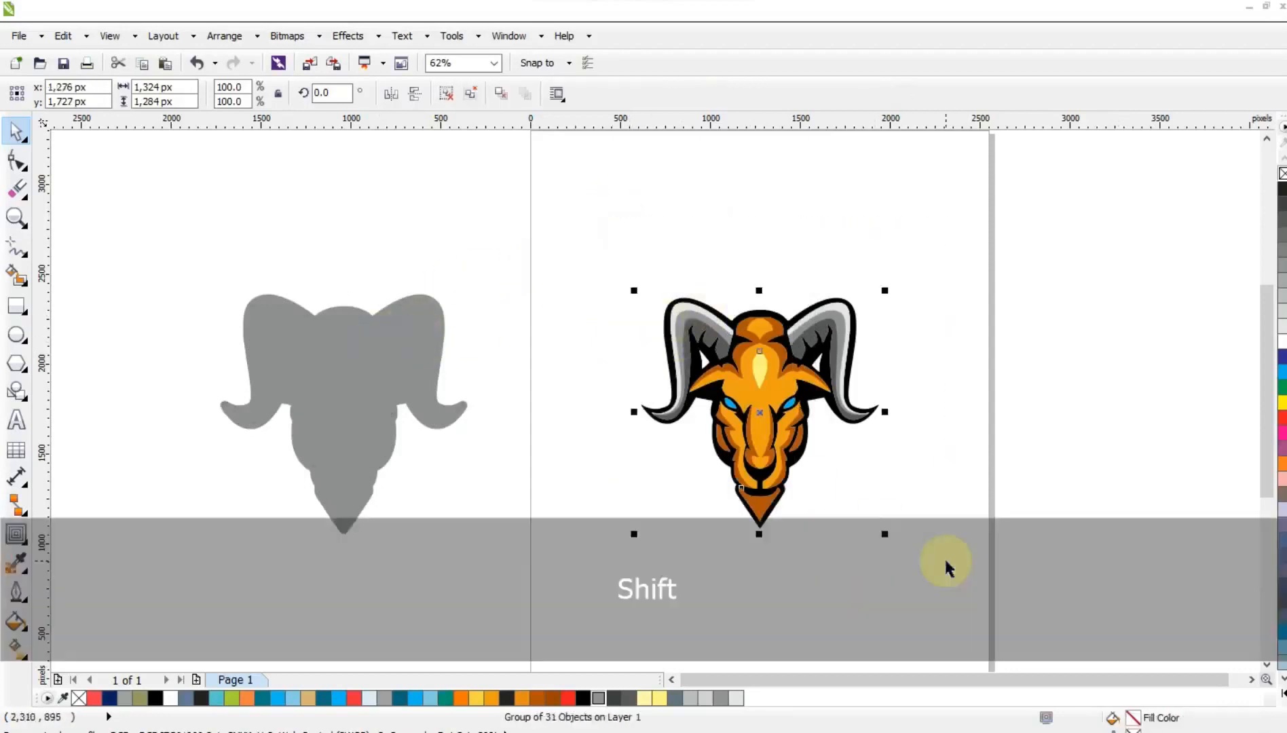
pyautogui.hotkey('shift', 'pageup')
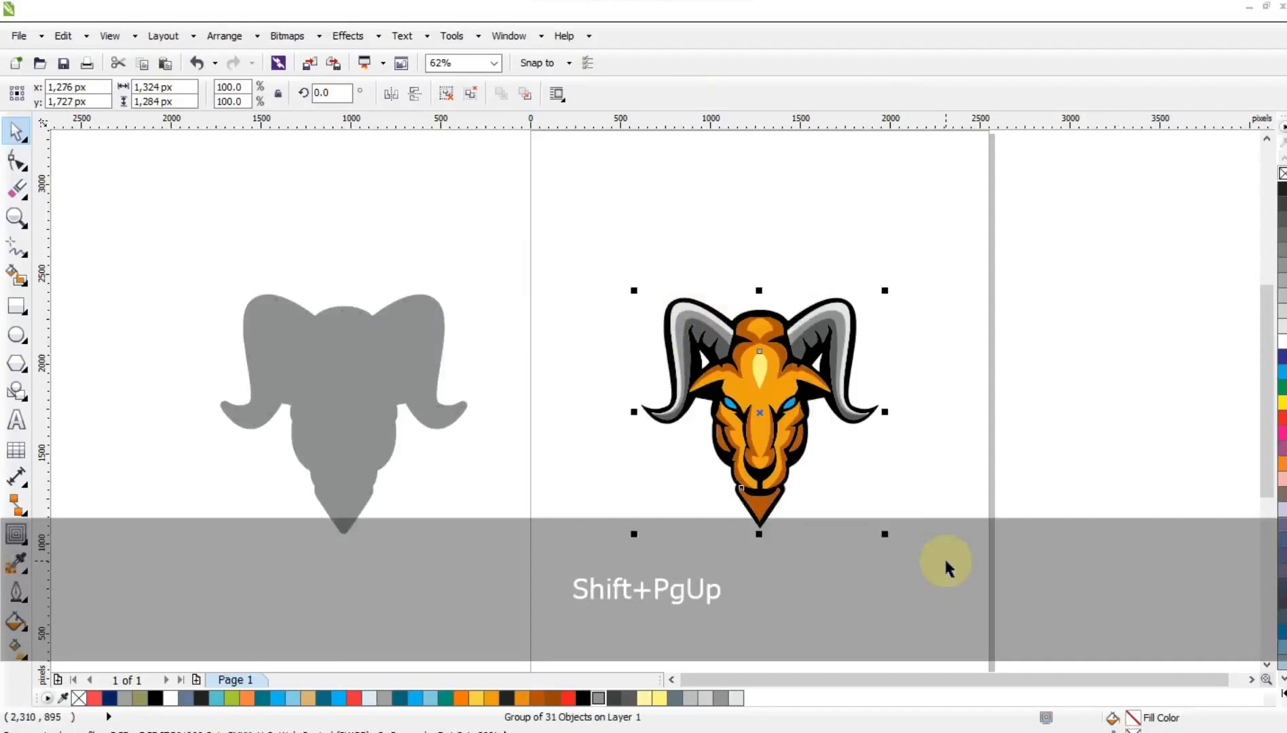
pyautogui.keyDown('shift'); pyautogui.click(343, 365); pyautogui.keyUp('shift')
pyautogui.press('c')
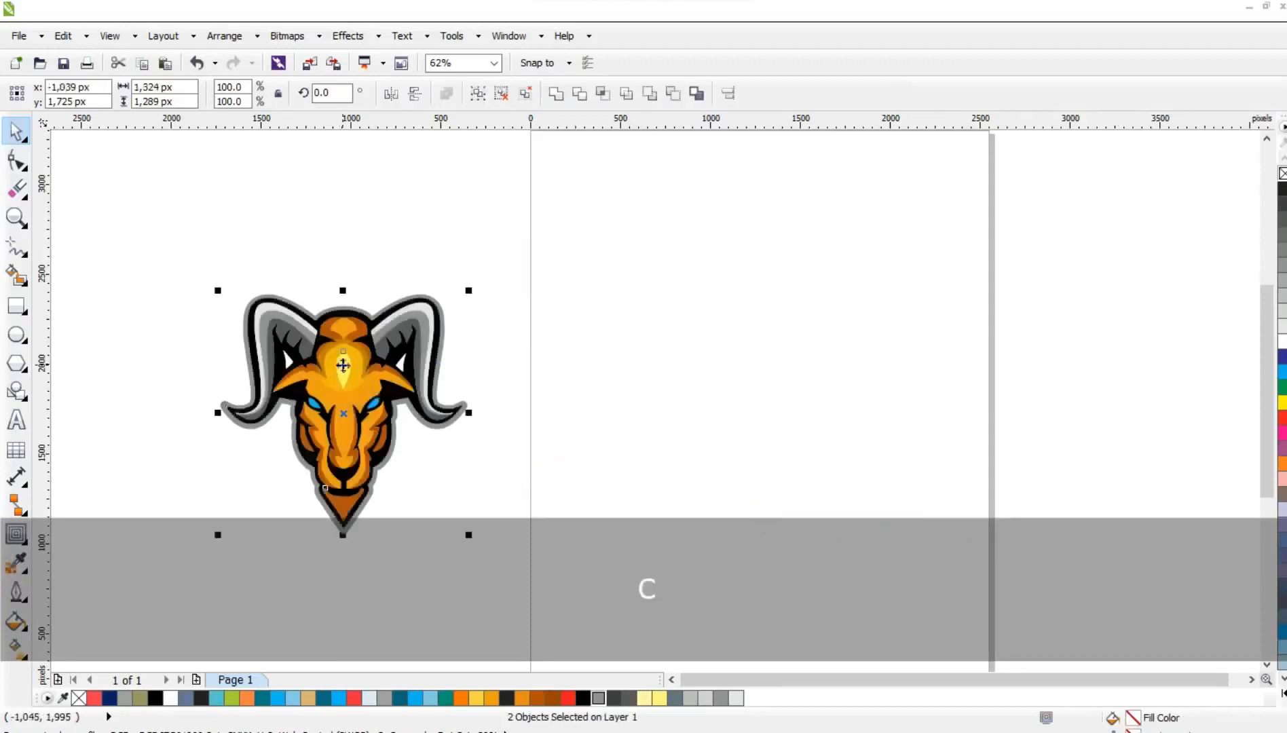
pyautogui.press('e')
pyautogui.click(574, 238)
pyautogui.moveTo(455, 418); pyautogui.dragTo(749, 451)
pyautogui.click(747, 460)
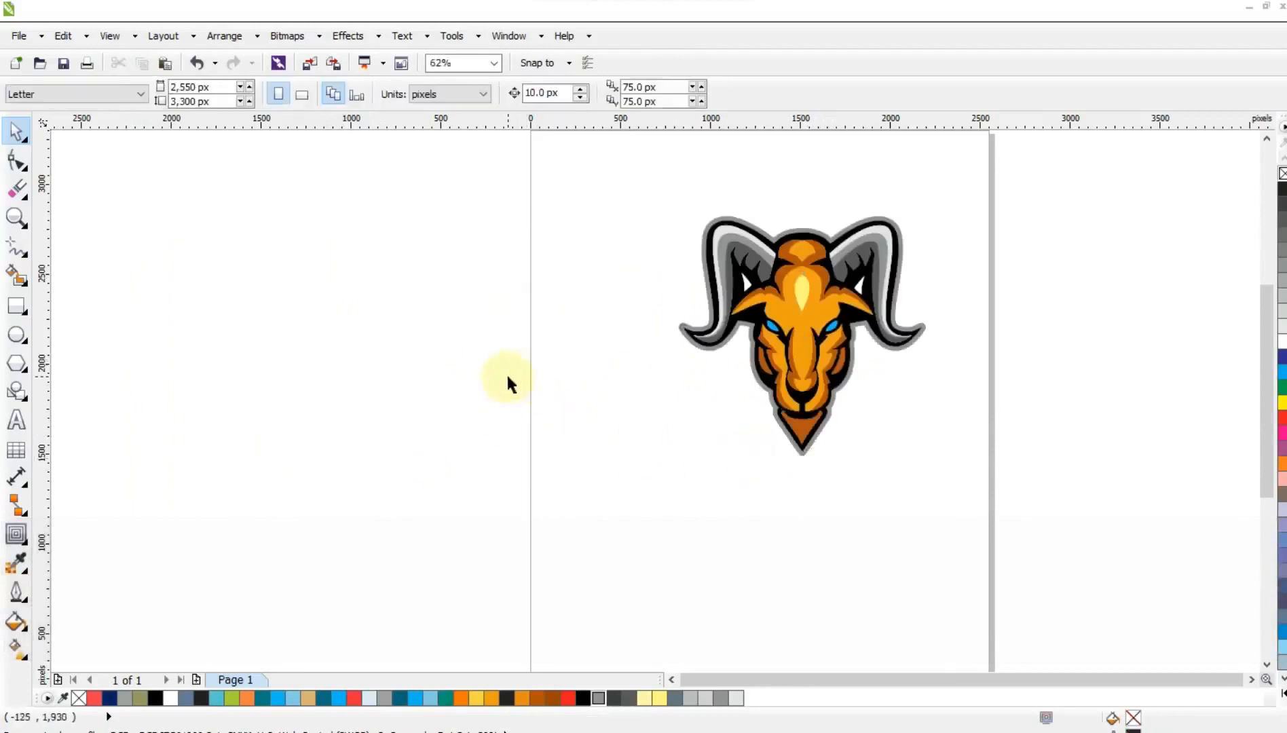
# Draw a rectangle about 800 by 1,255 px beside the page and round its lower left corner to 400 px
pyautogui.click(18, 312)
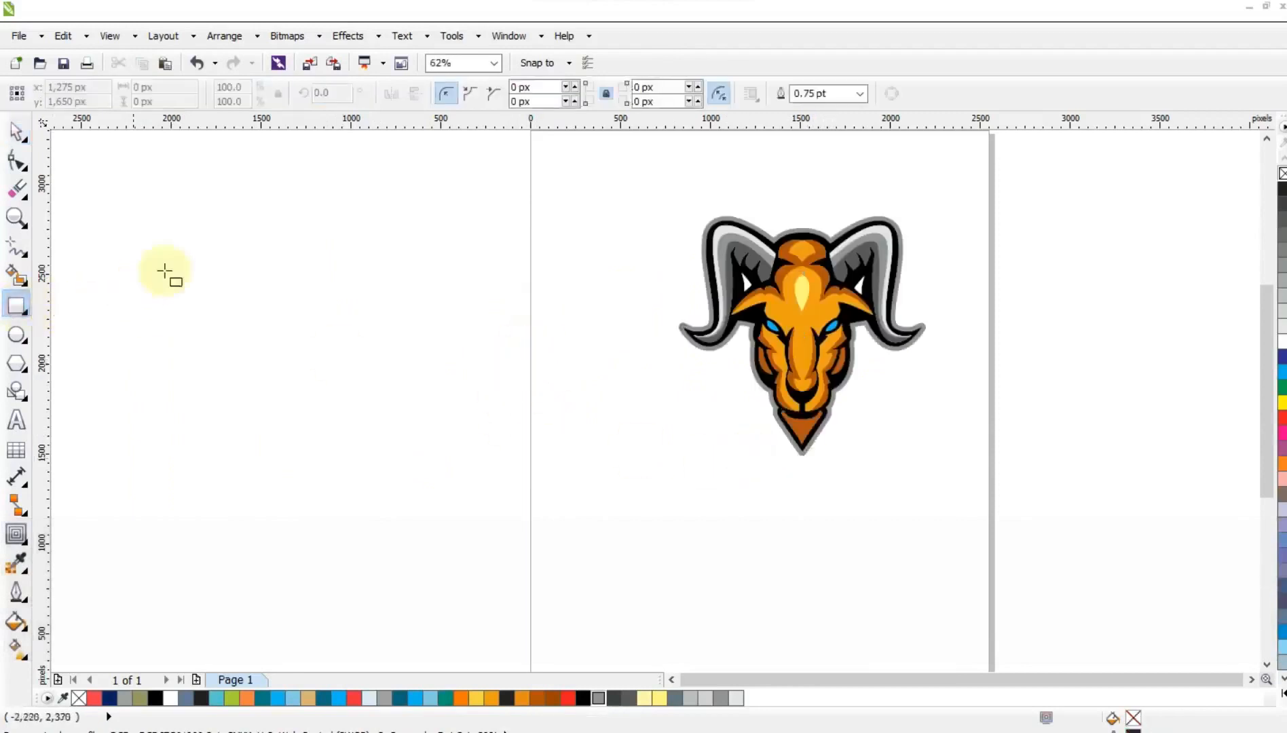
pyautogui.moveTo(198, 232); pyautogui.dragTo(343, 457)
pyautogui.click(15, 163)
pyautogui.click(198, 457)
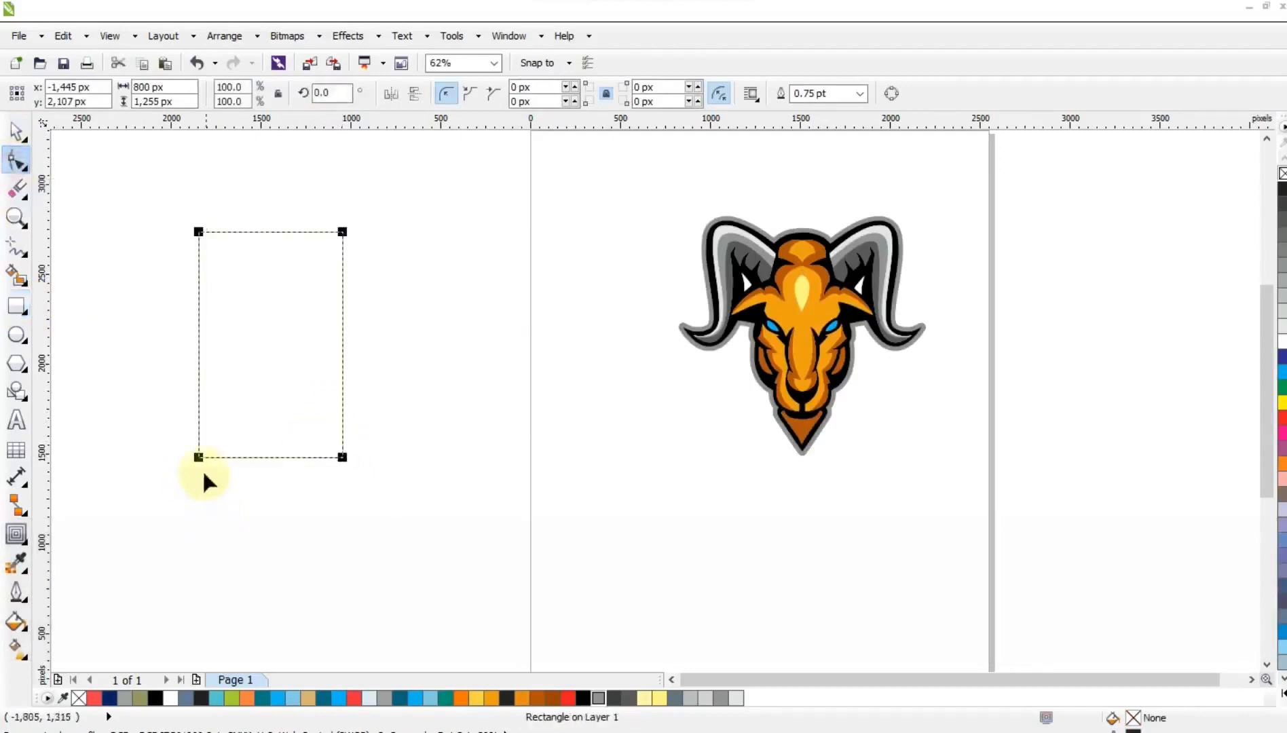
pyautogui.press('ctrl')
pyautogui.moveTo(249, 481); pyautogui.dragTo(296, 500)
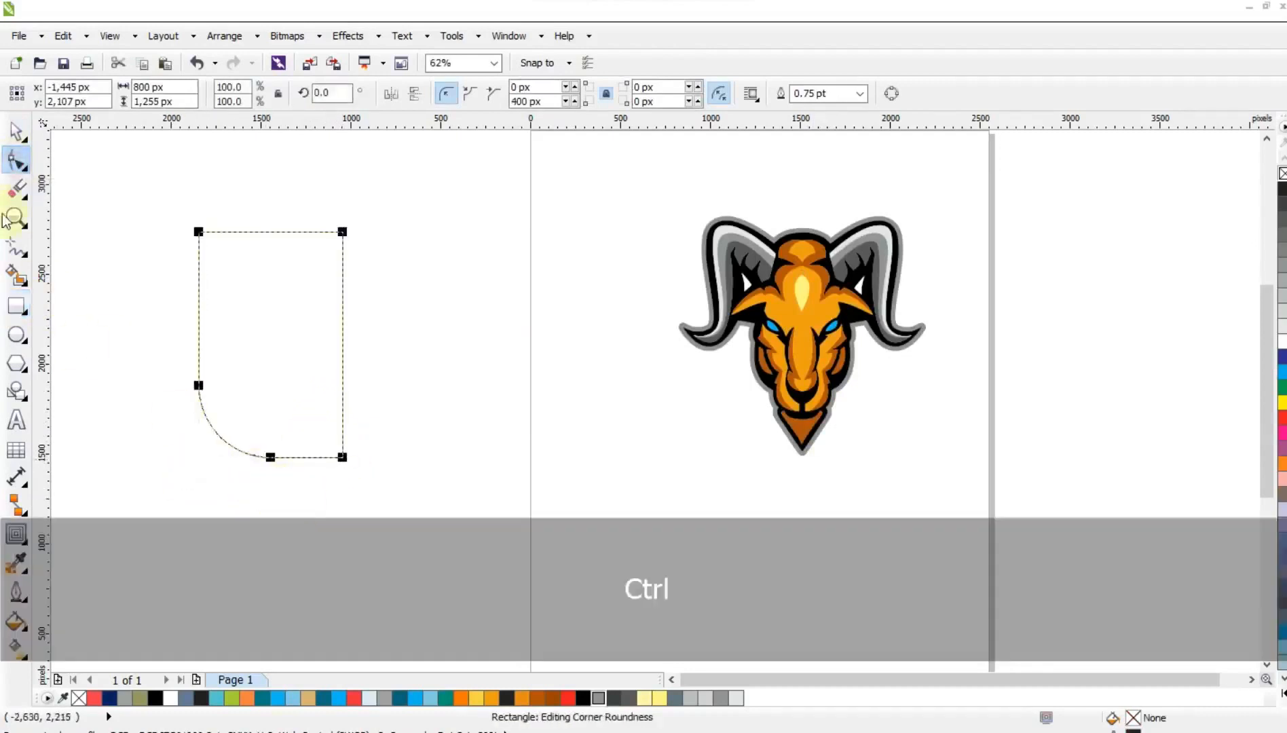
# Mirror a copy of the rounded rectangle horizontally and overlap it with the original to form a U-shaped shield
pyautogui.click(14, 131)
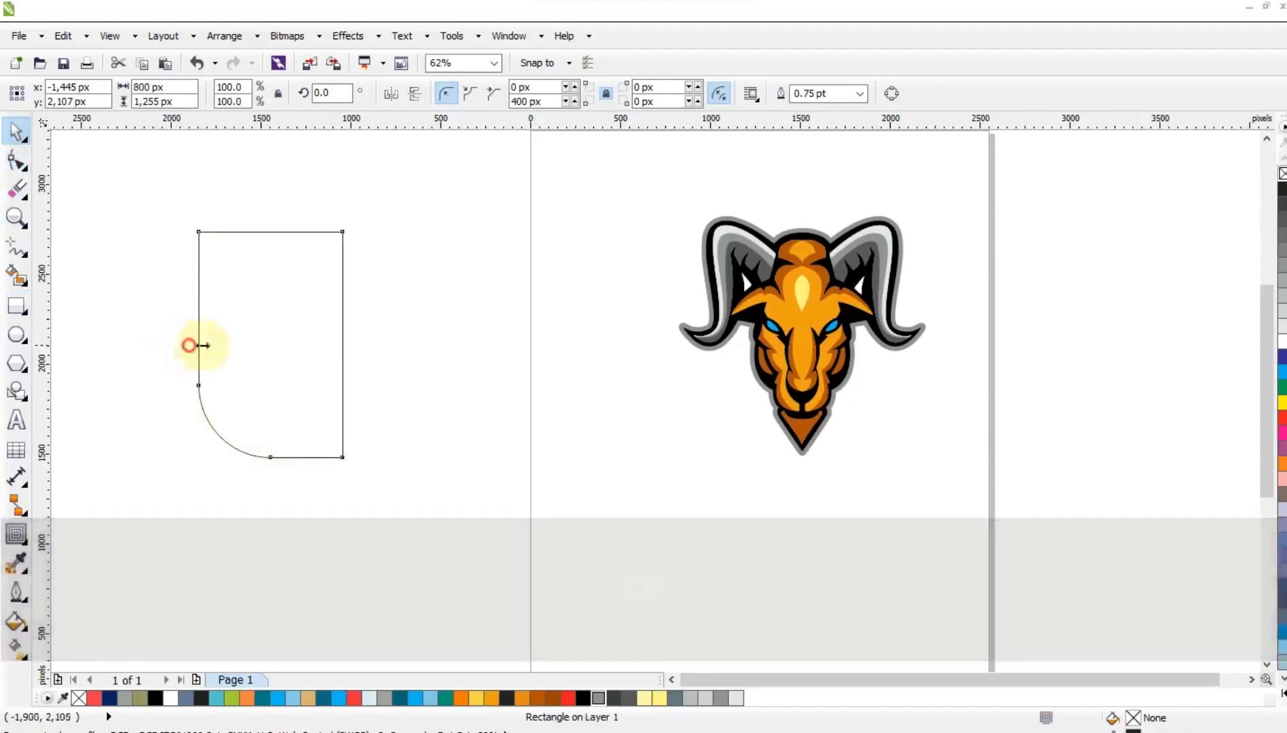
pyautogui.moveTo(189, 345); pyautogui.dragTo(361, 358)
pyautogui.rightClick(361, 358)
pyautogui.moveTo(460, 343); pyautogui.dragTo(332, 355)
pyautogui.click(427, 375)
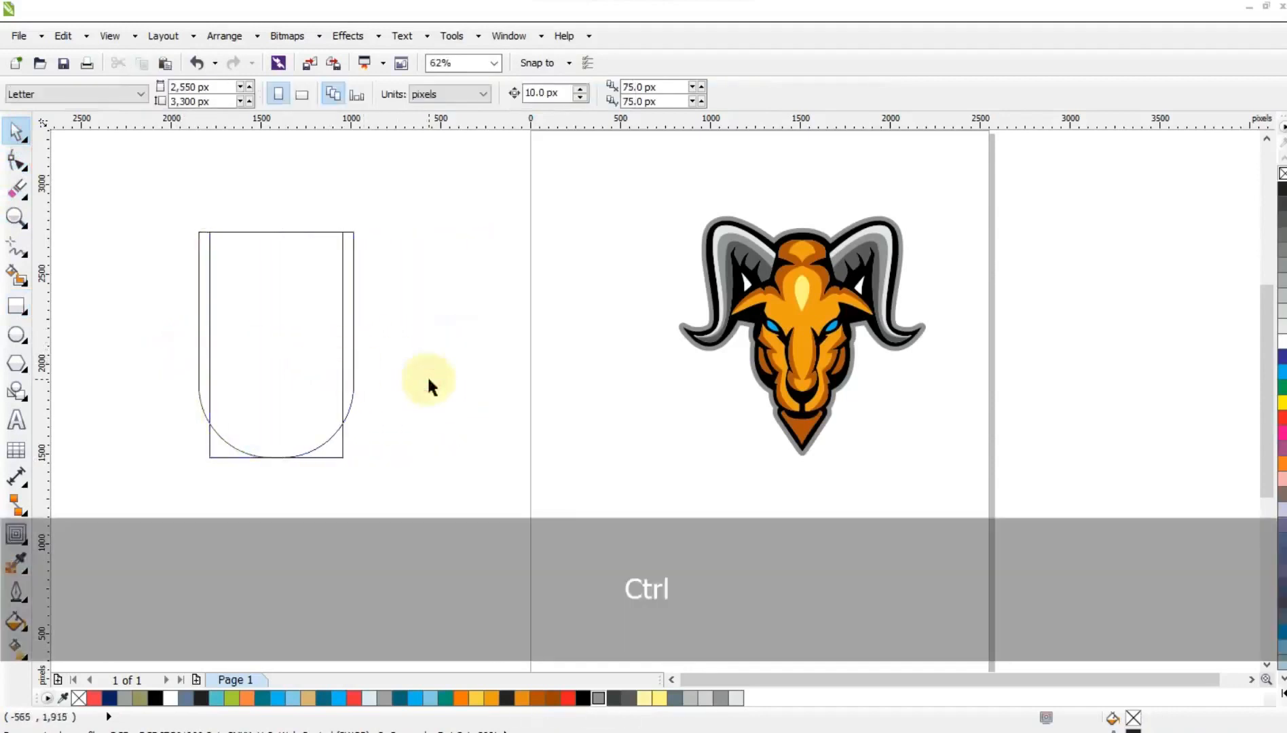
# Create the shield's overlapping area with Smart Fill and weld the shield pieces into one shape about 860 px wide
pyautogui.click(9, 276)
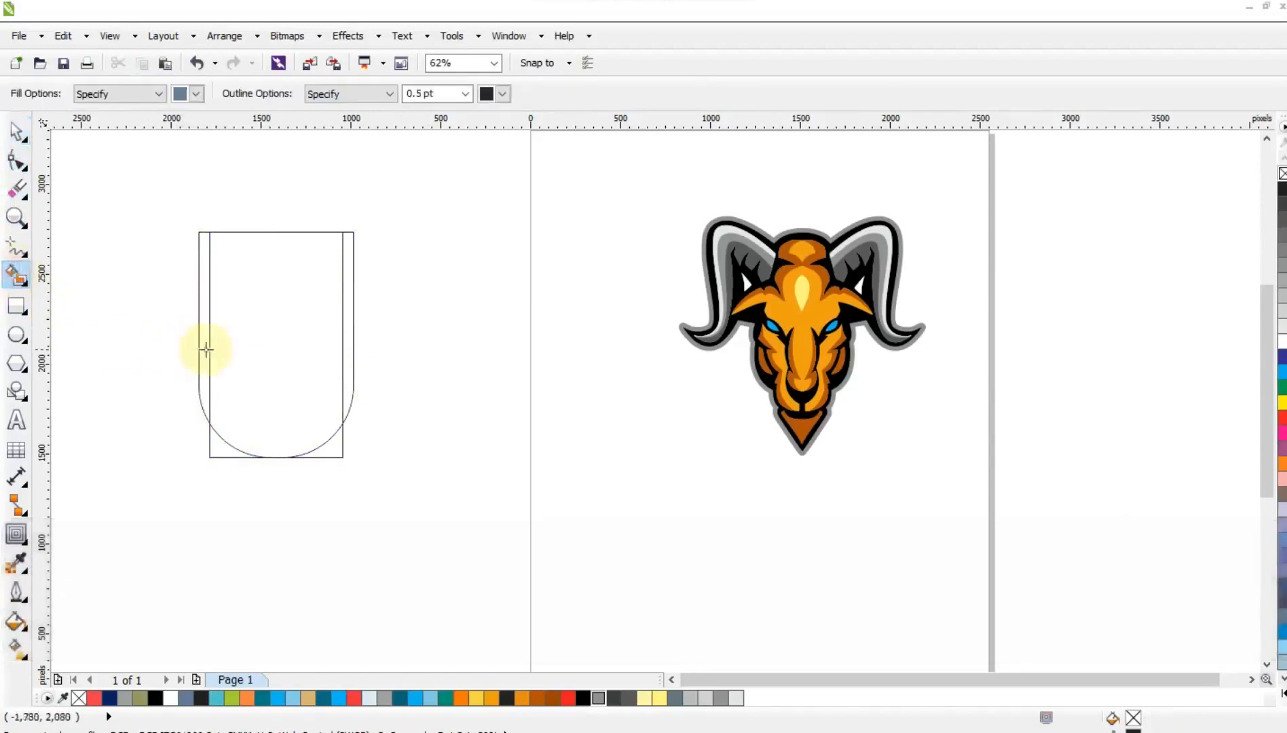
pyautogui.click(247, 347)
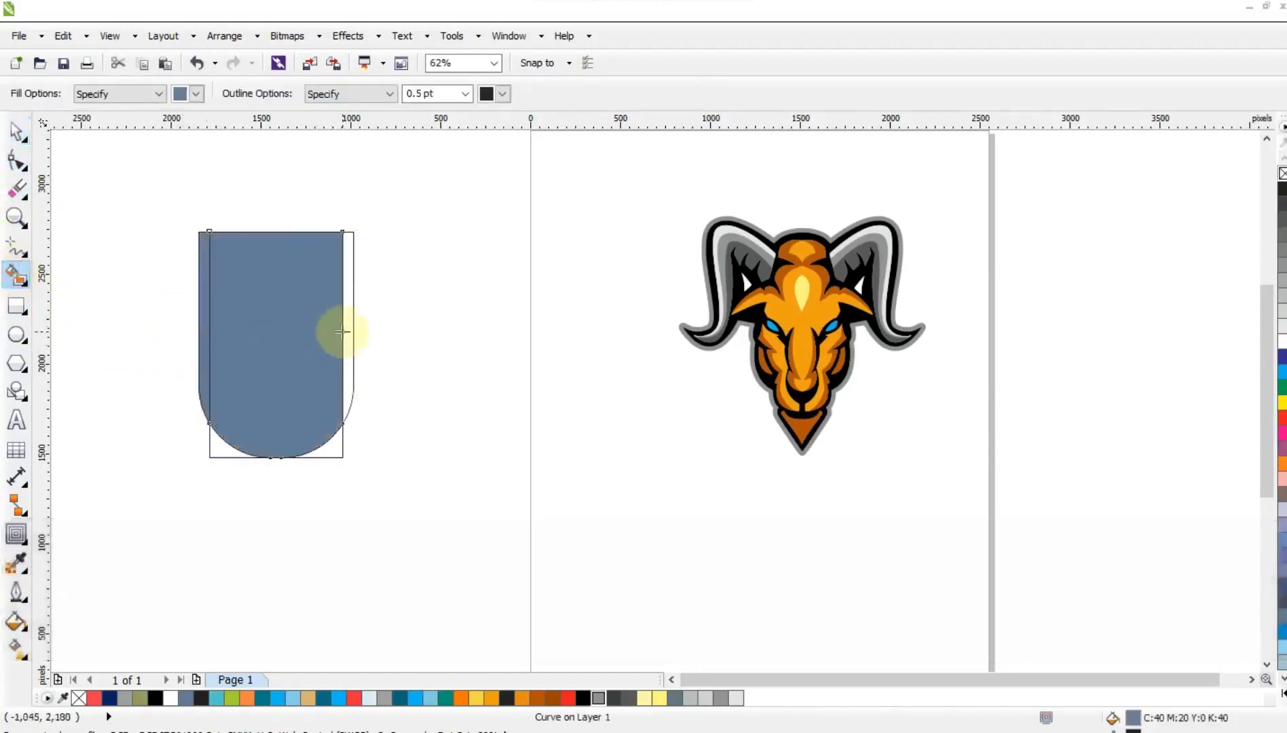
pyautogui.press('space')
pyautogui.click(344, 230)
pyautogui.keyDown('shift'); pyautogui.click(209, 273); pyautogui.keyUp('shift')
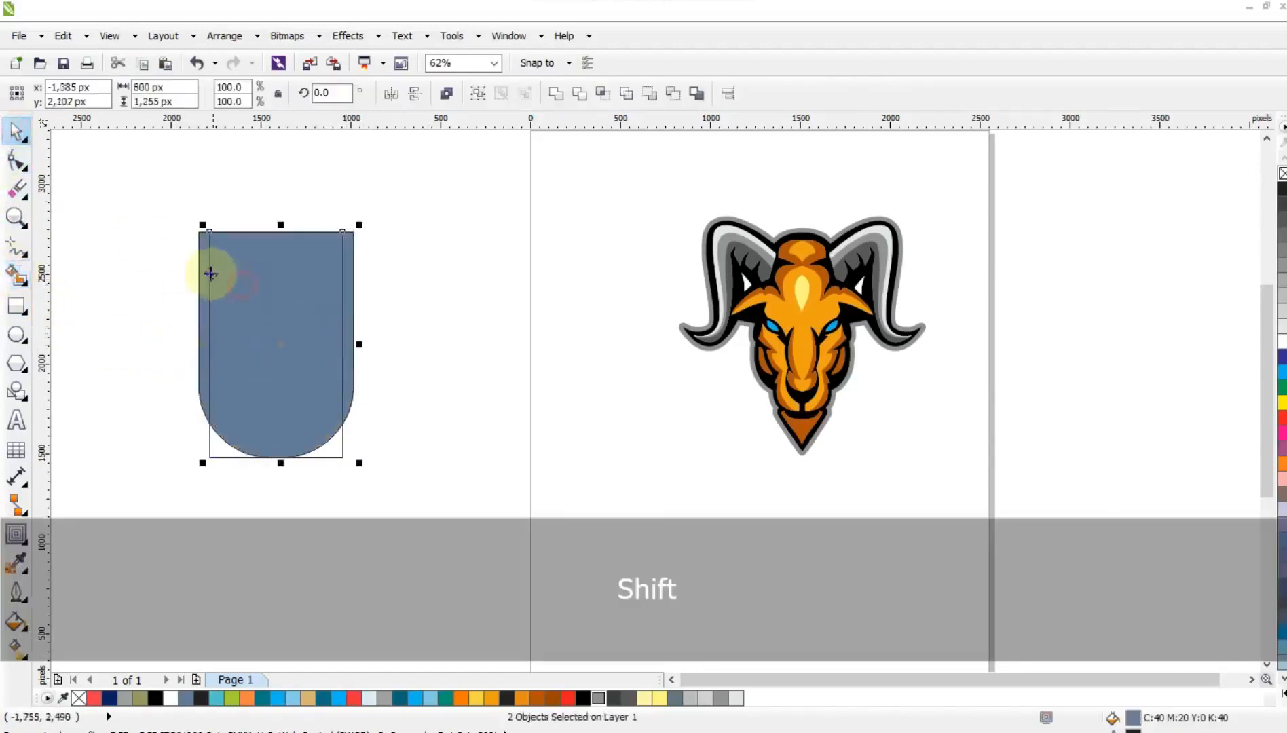
pyautogui.keyDown('shift'); pyautogui.click(231, 271); pyautogui.keyUp('shift')
pyautogui.click(556, 94)
# Move the welded shield aside, delete the leftover construction shapes and remove the shield's fill
pyautogui.moveTo(313, 284); pyautogui.dragTo(474, 281)
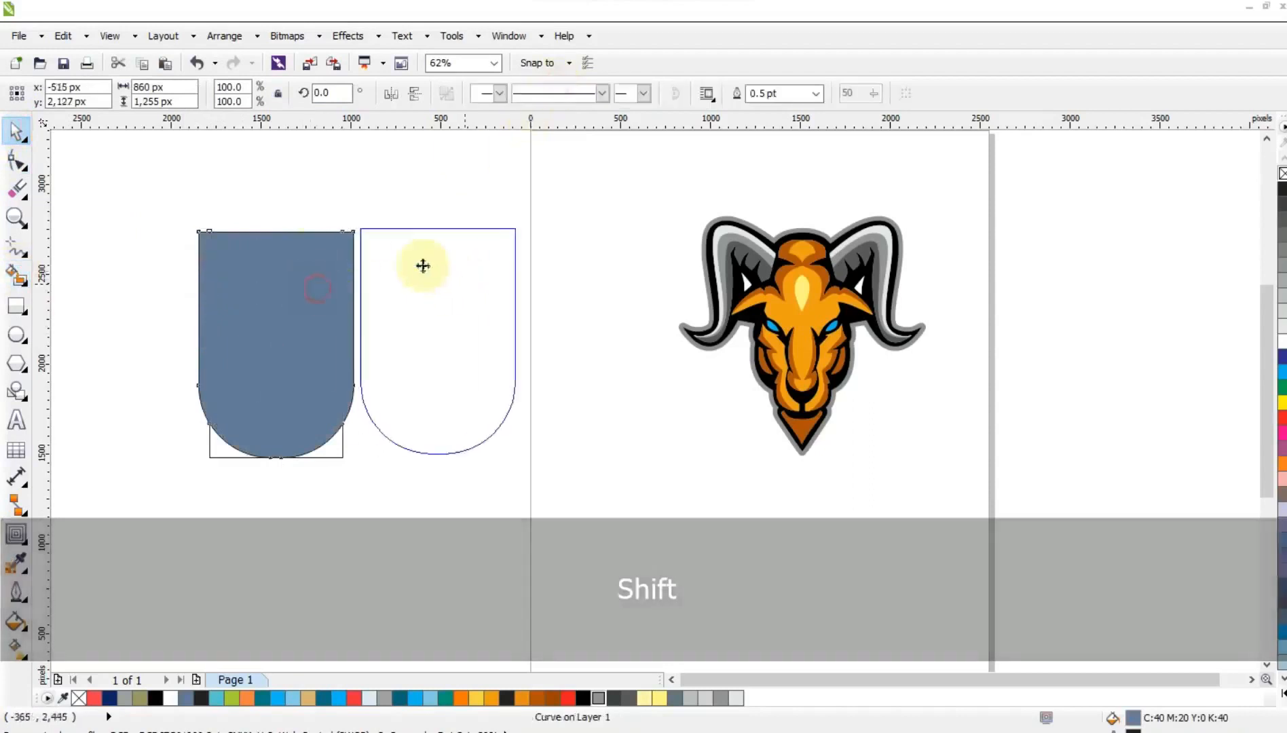
pyautogui.moveTo(363, 193); pyautogui.dragTo(112, 545)
pyautogui.press('Delete')
pyautogui.click(373, 436)
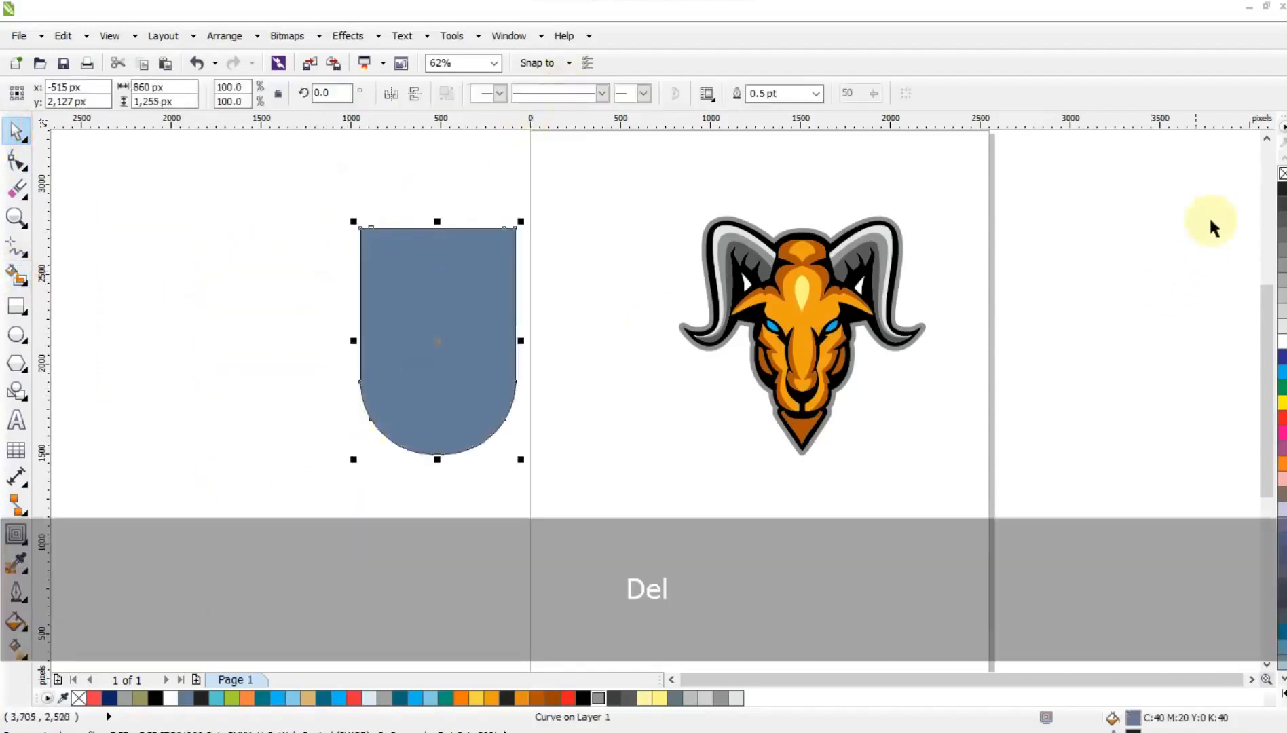
pyautogui.click(1282, 174)
# Add a one-step inside contour of 65 px to the shield and break the contour group apart
pyautogui.click(16, 533)
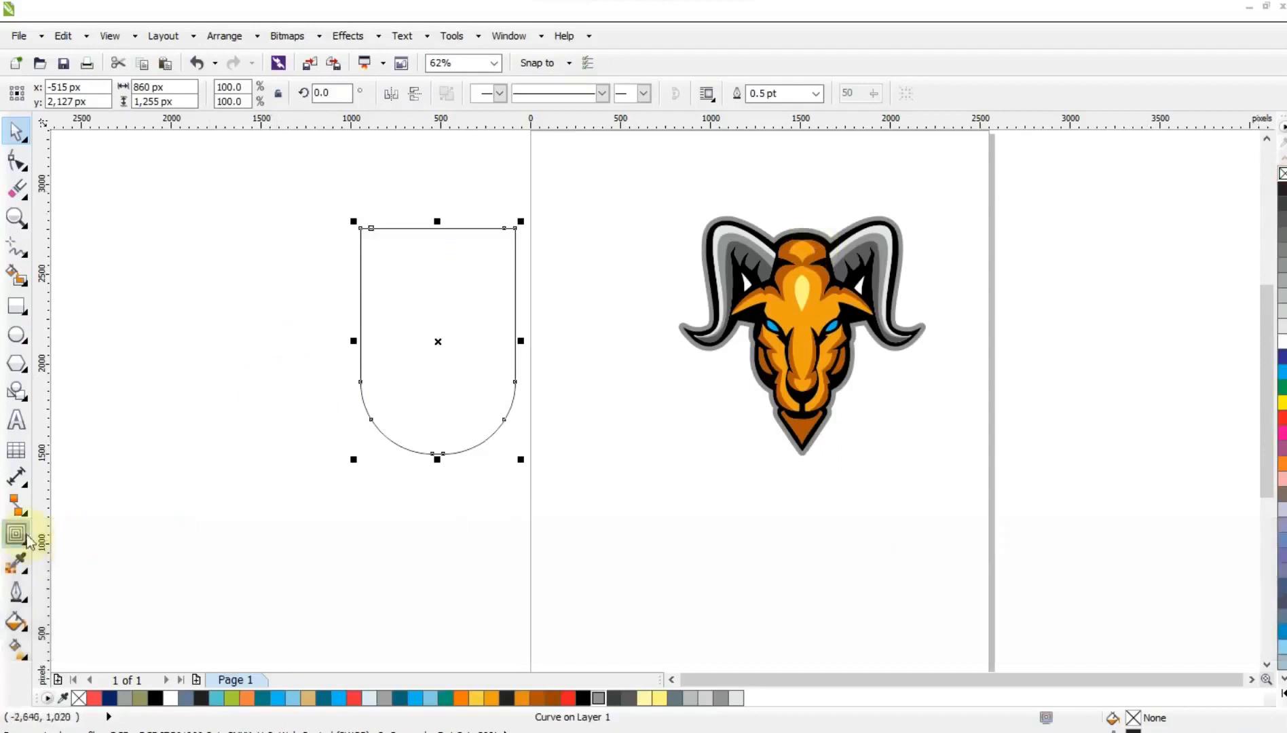
pyautogui.moveTo(431, 228)
pyautogui.mouseDown()
pyautogui.moveTo(431, 246)
pyautogui.moveTo(425, 236)
pyautogui.mouseUp()
pyautogui.click(17, 131)
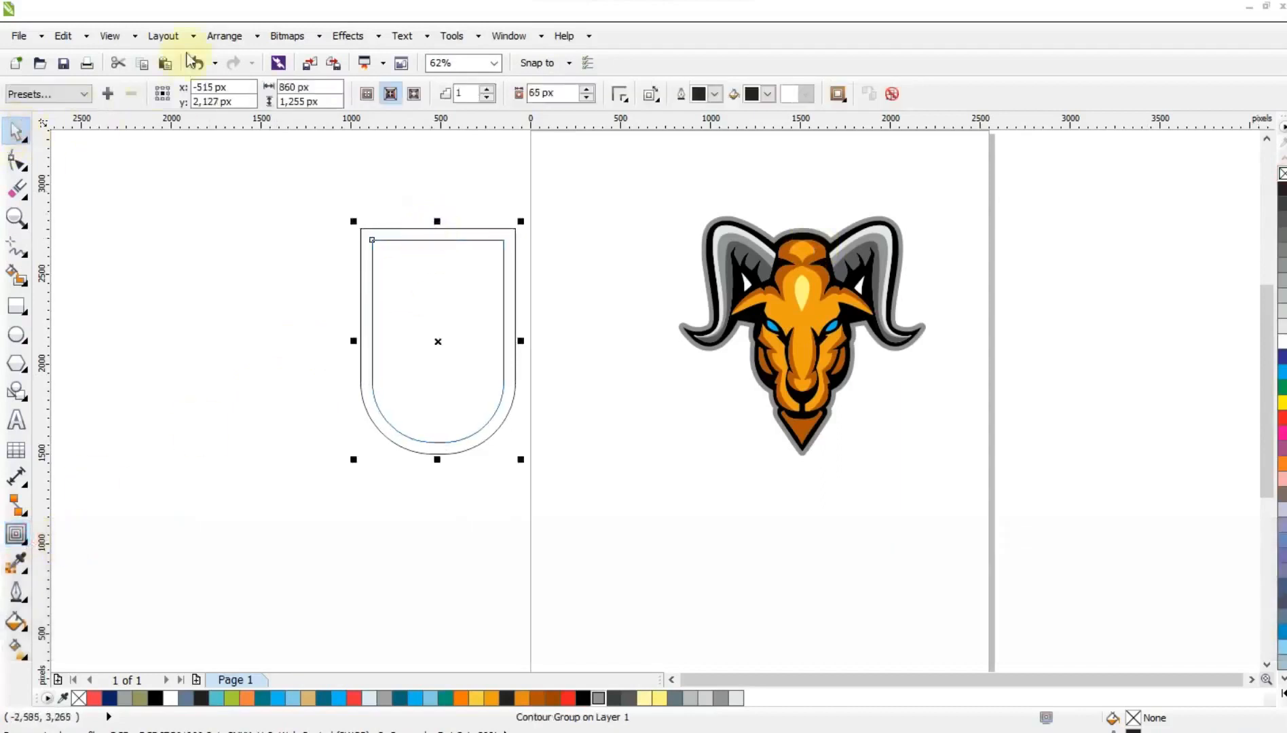
pyautogui.click(225, 38)
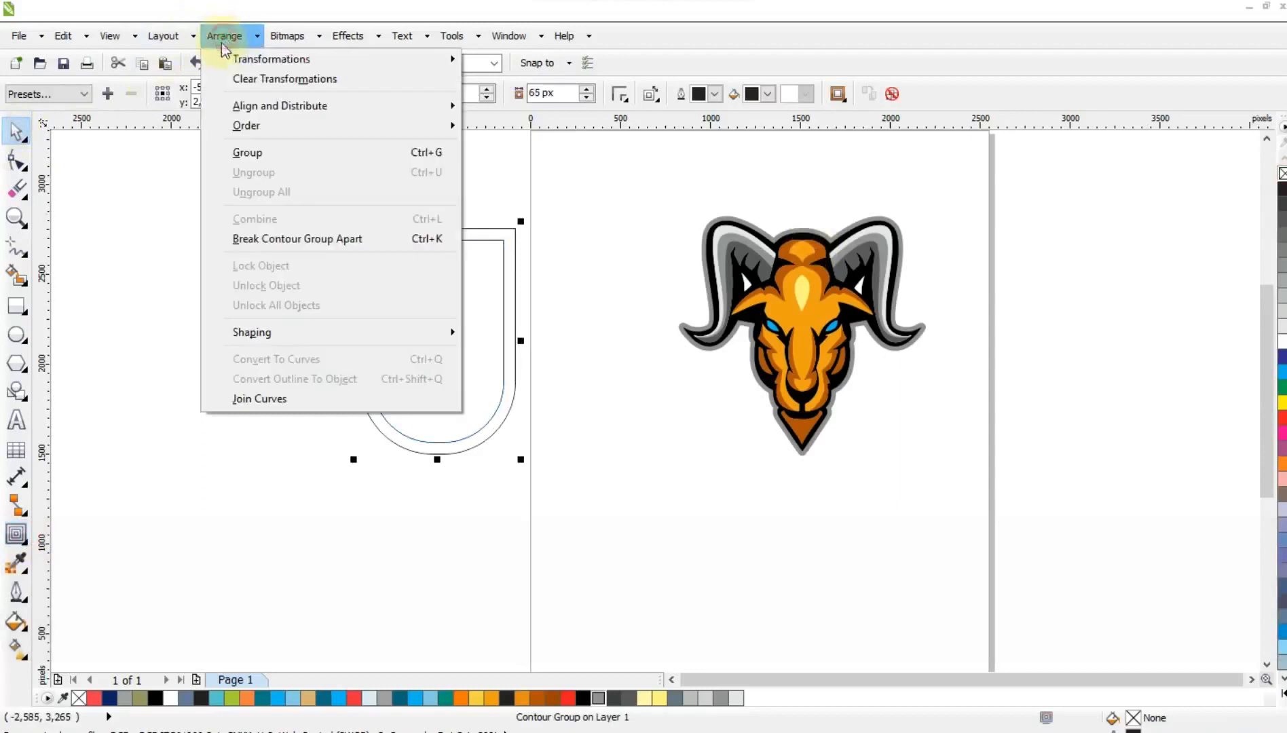
pyautogui.click(260, 239)
pyautogui.click(221, 287)
# Draw a vertical line about 1,490 px long through the shield and center it on the inner shield shape
pyautogui.click(15, 250)
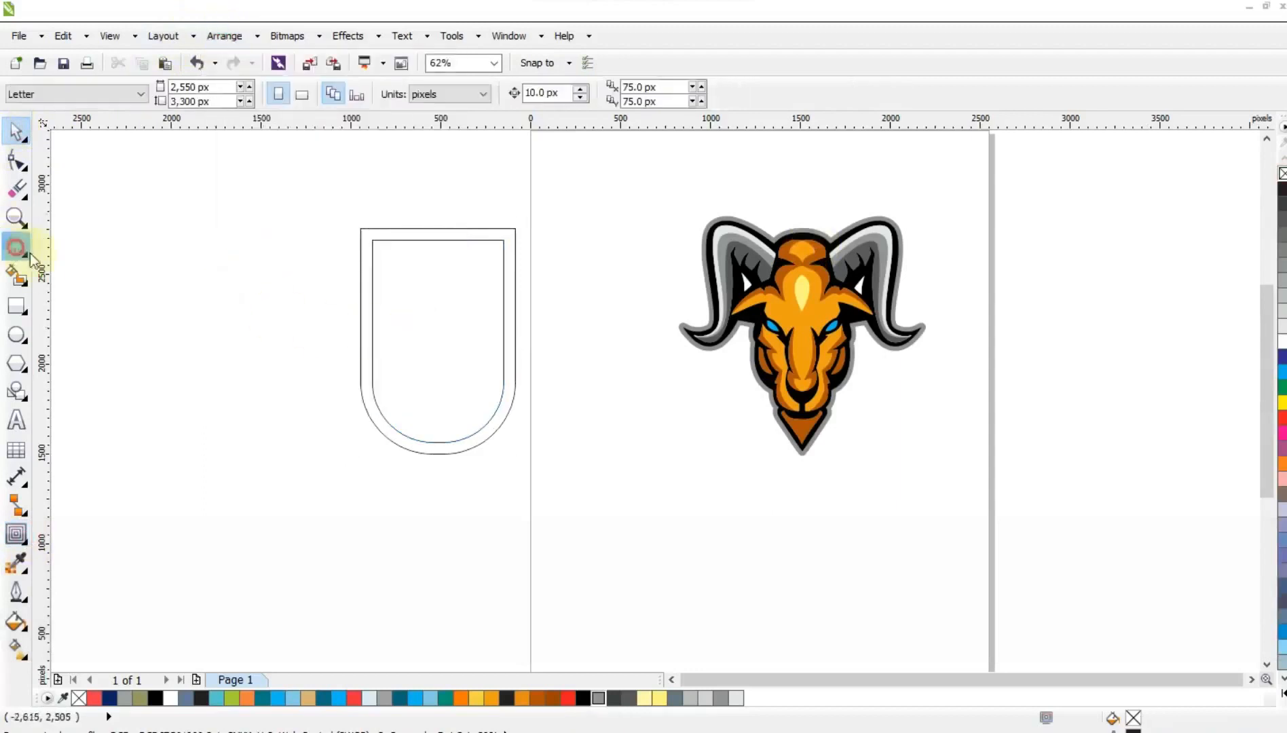
pyautogui.click(433, 209)
pyautogui.press('ctrl')
pyautogui.click(428, 478)
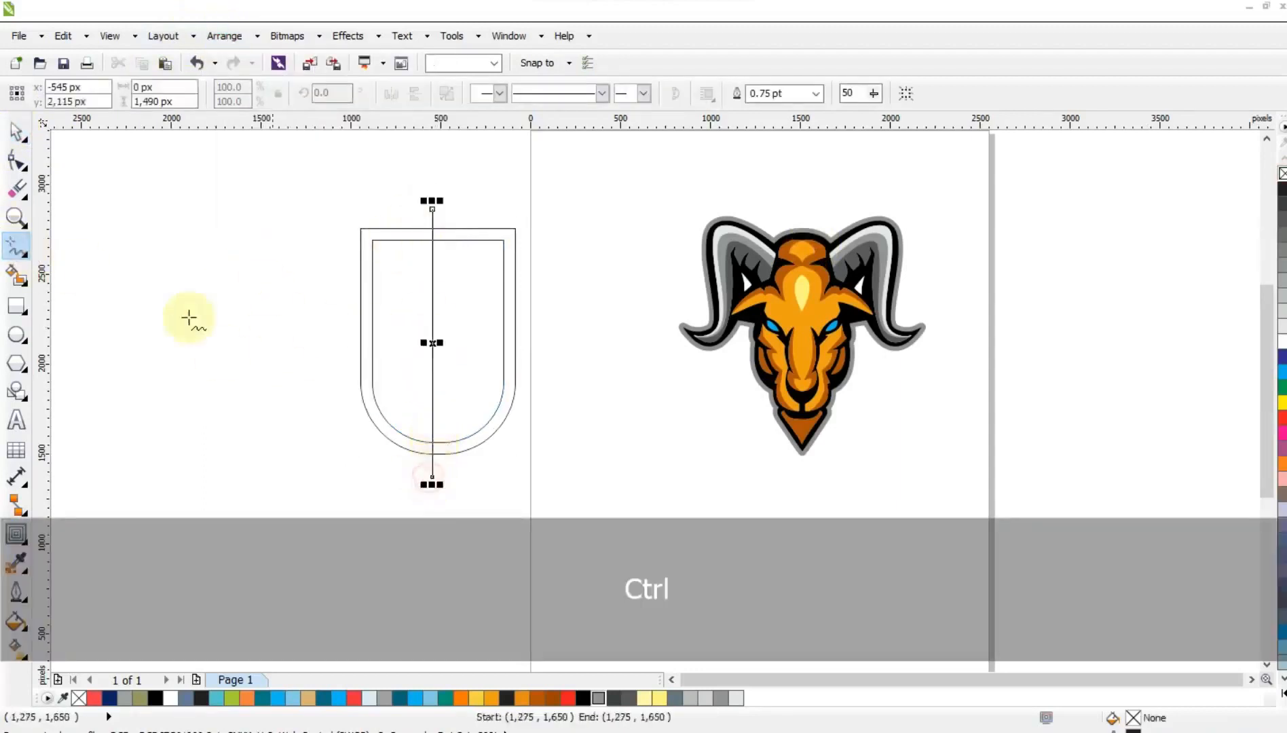
pyautogui.click(15, 131)
pyautogui.keyDown('shift'); pyautogui.click(463, 362); pyautogui.keyUp('shift')
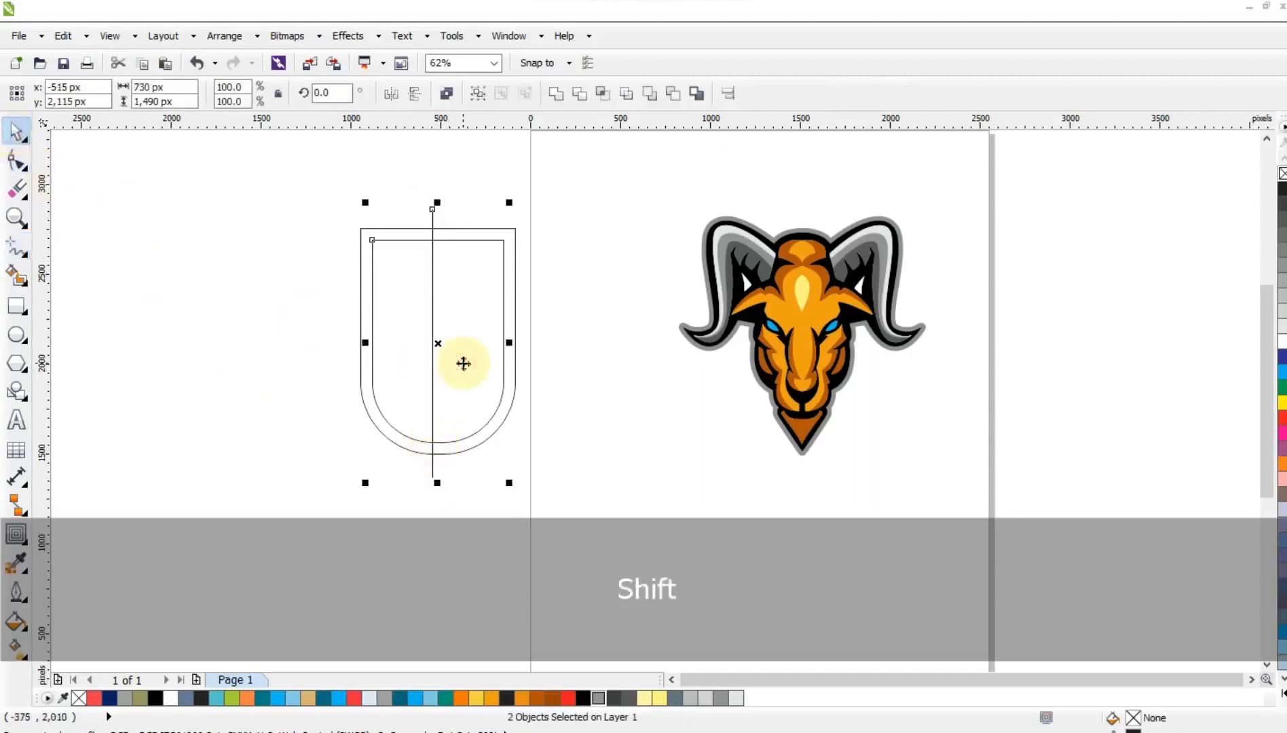
pyautogui.press('c')
pyautogui.click(579, 354)
# Create the right half of the inner shield with Smart Fill and color it light gray (20% black)
pyautogui.click(15, 275)
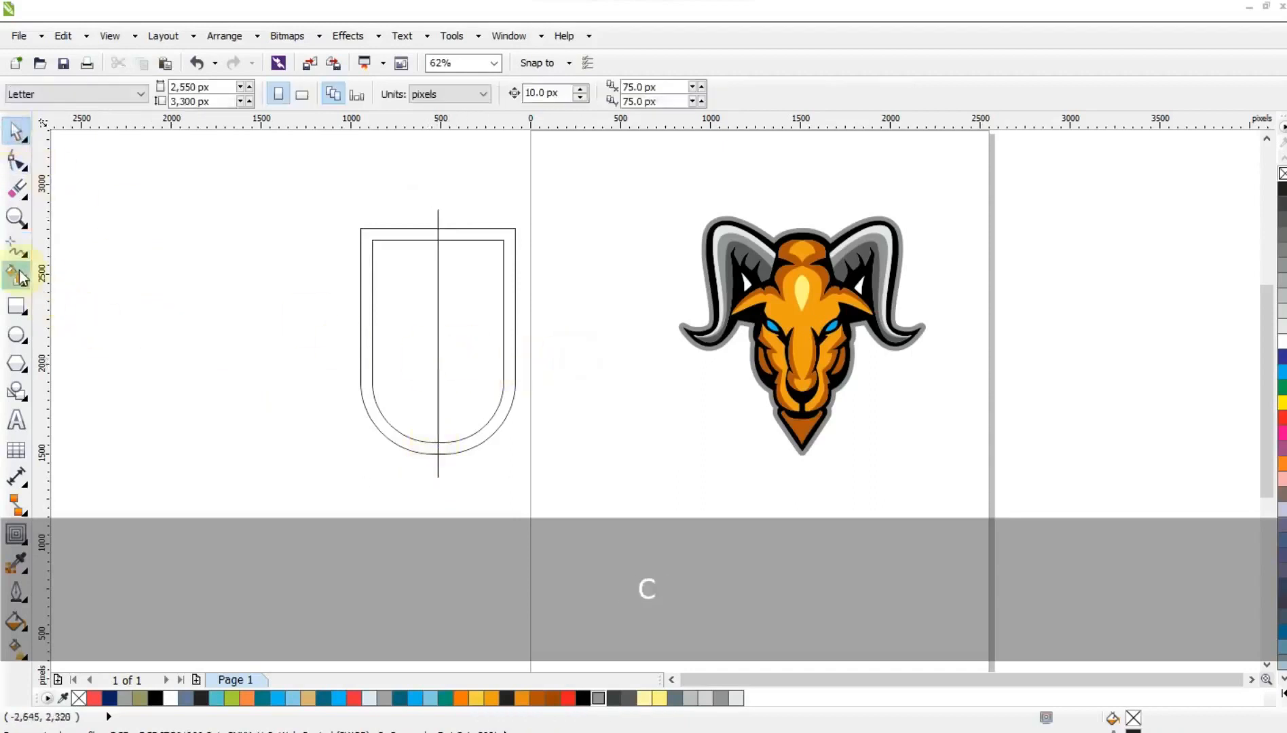
pyautogui.click(491, 348)
pyautogui.click(15, 131)
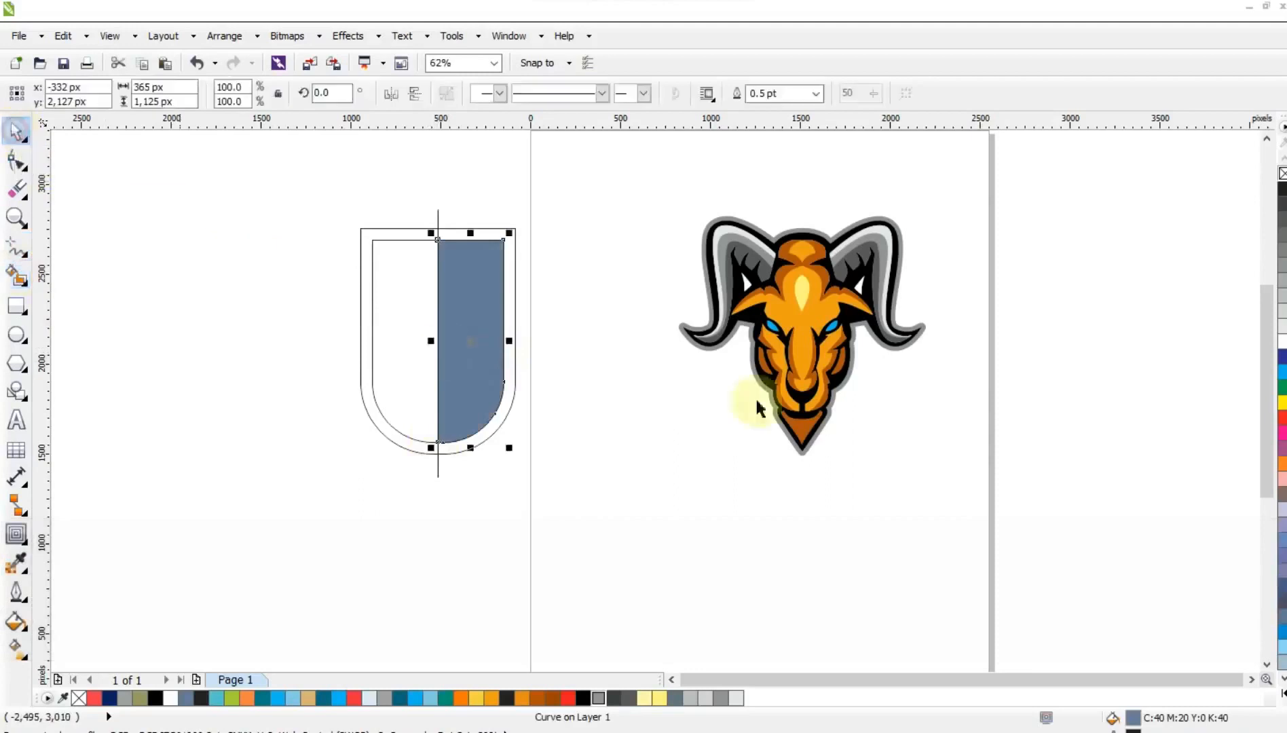
pyautogui.click(1282, 310)
pyautogui.click(417, 316)
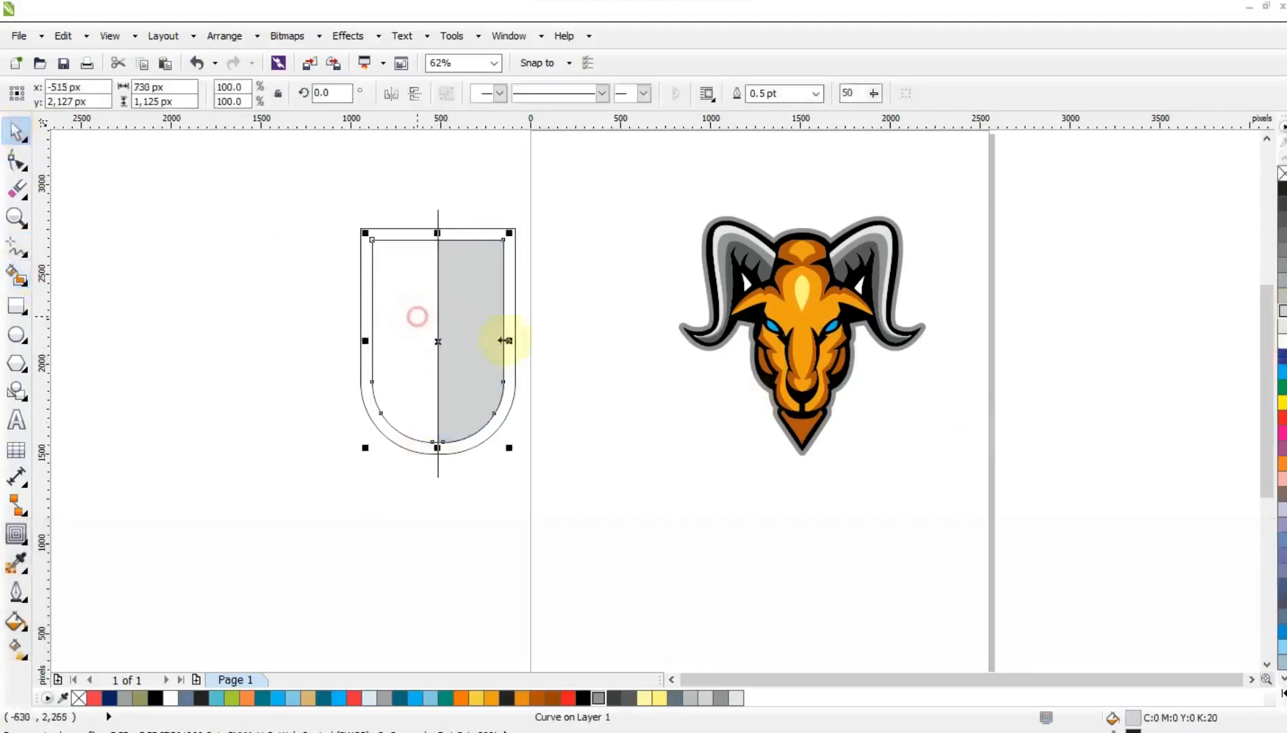
# Fill the inner shield shape with 50% black and the outer shield shape with dark gray
pyautogui.click(1282, 267)
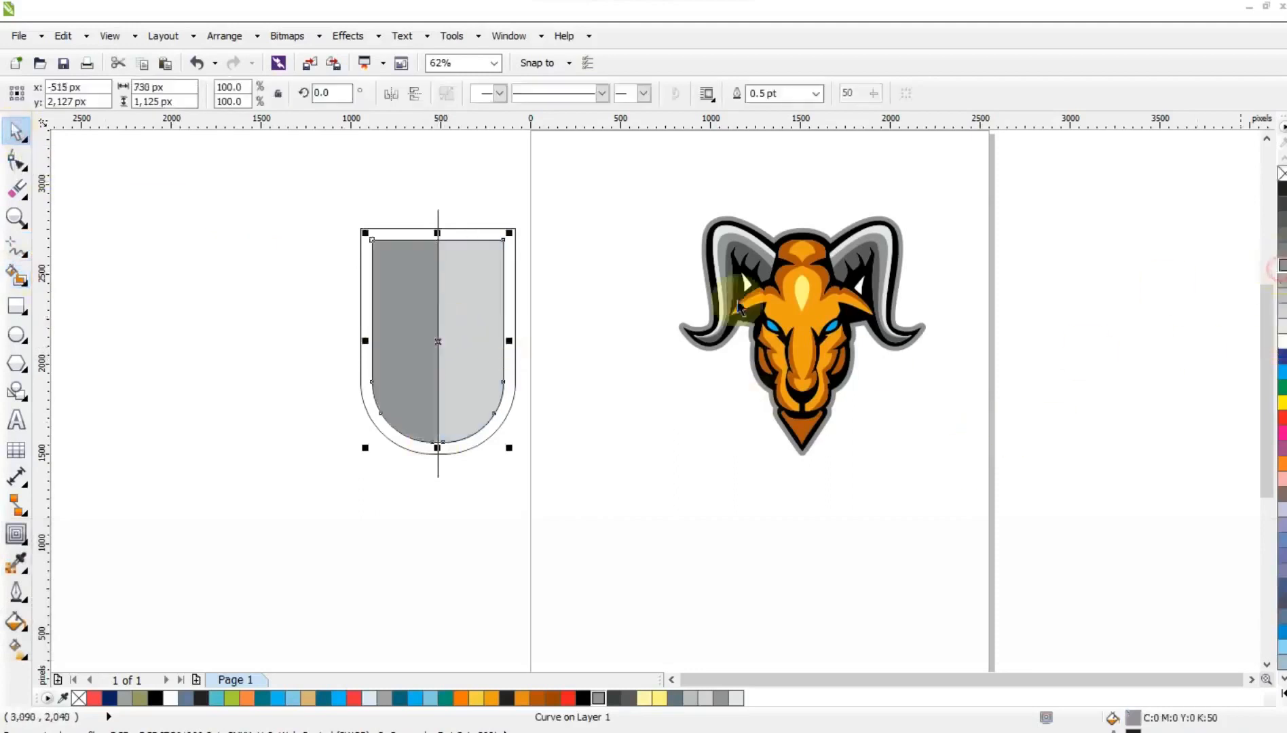
pyautogui.click(513, 288)
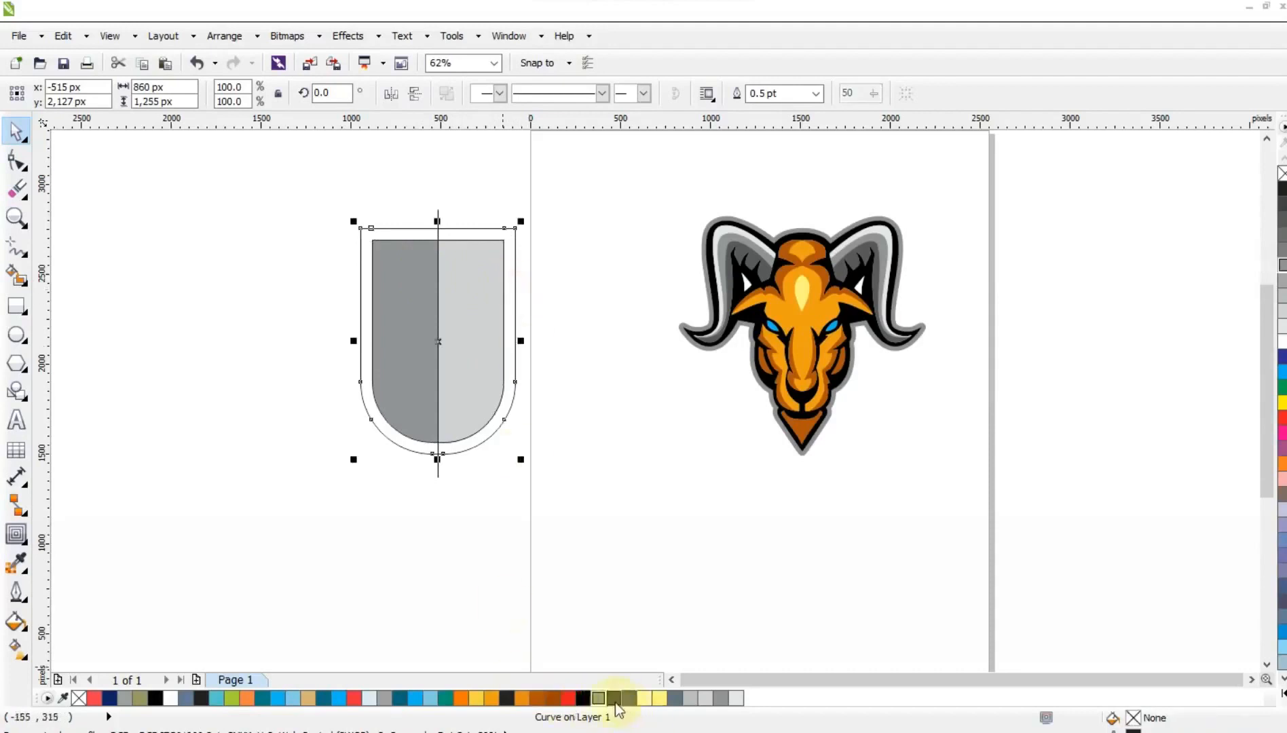
pyautogui.click(615, 699)
# Delete the vertical center line and group all the shield shapes with their outlines removed
pyautogui.press('Delete')
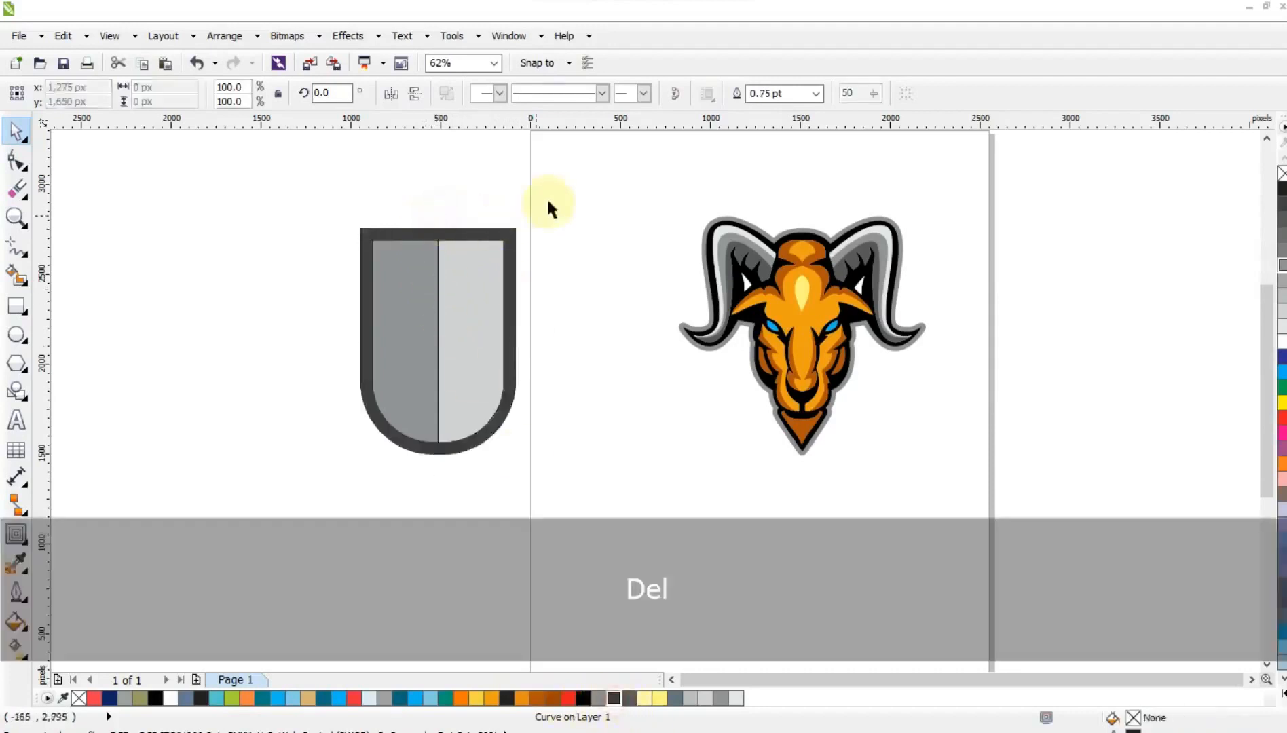
pyautogui.moveTo(545, 201); pyautogui.dragTo(275, 526)
pyautogui.rightClick(78, 699)
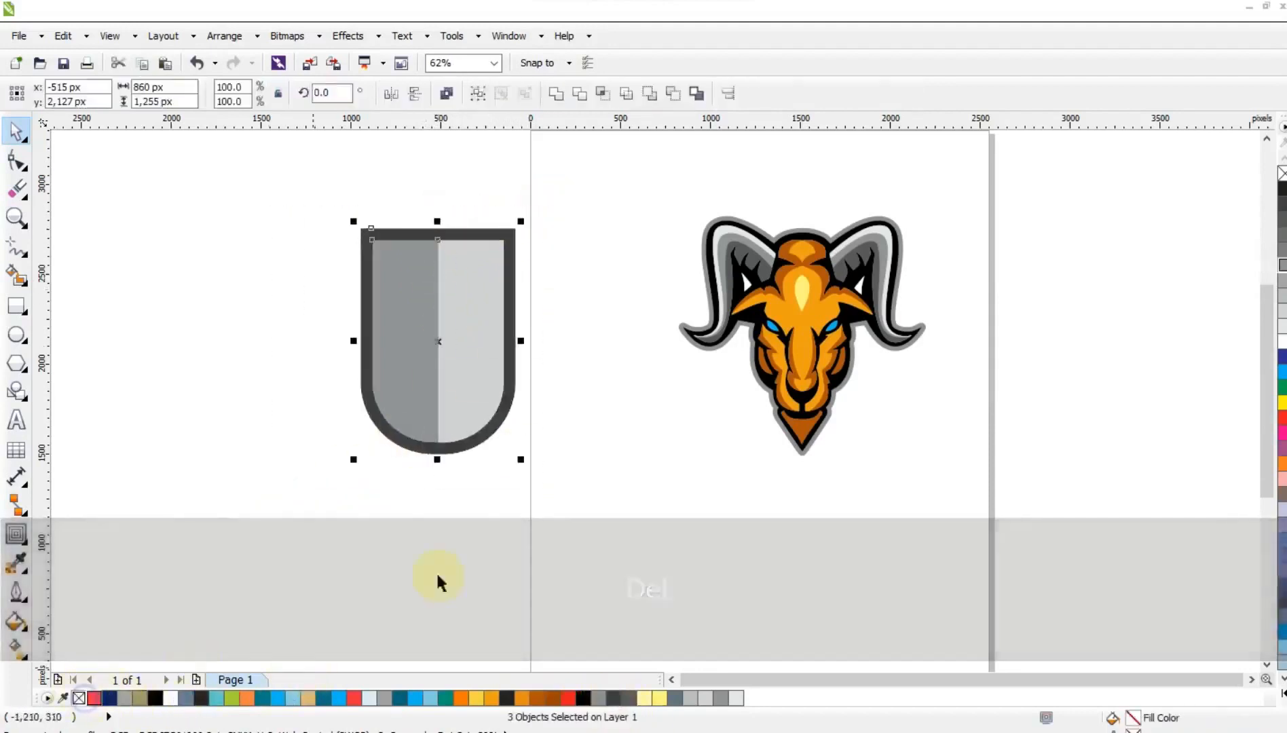
pyautogui.hotkey('ctrl', 'g')
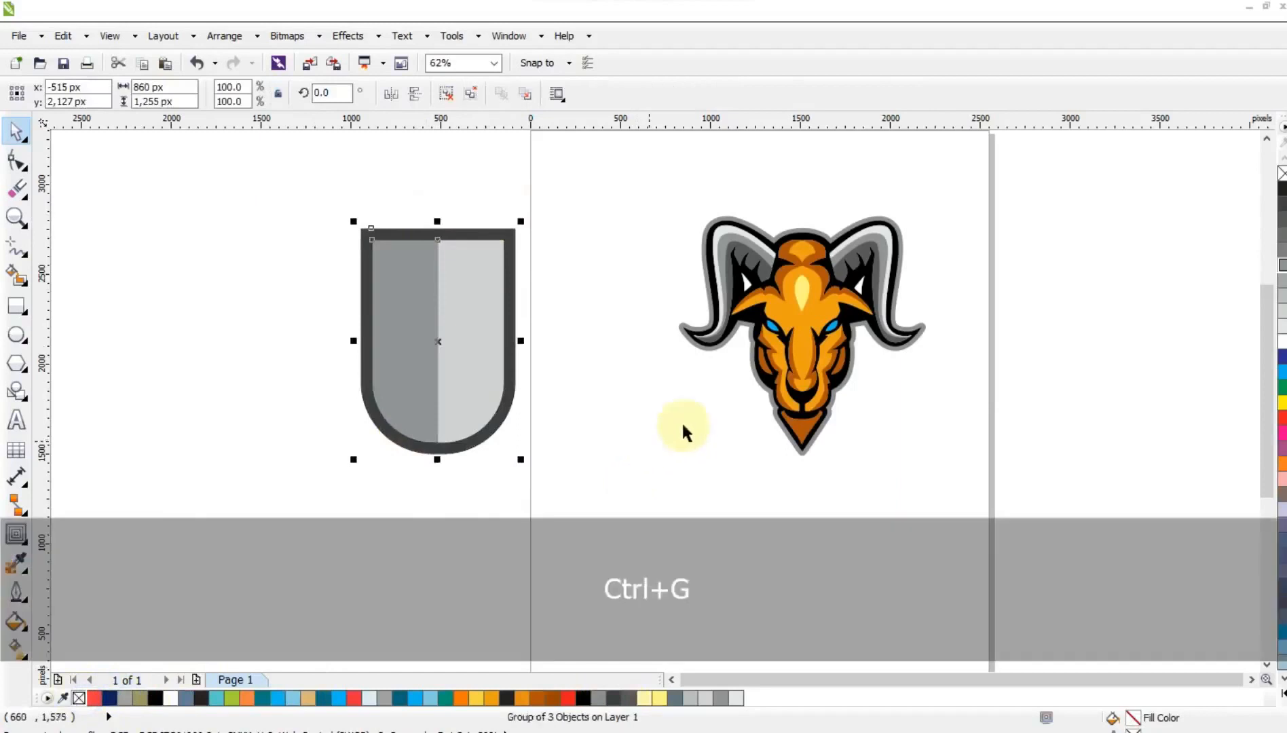
# Group the ram head with its gray border and bring the group to the front of the layer
pyautogui.moveTo(639, 160); pyautogui.dragTo(960, 512)
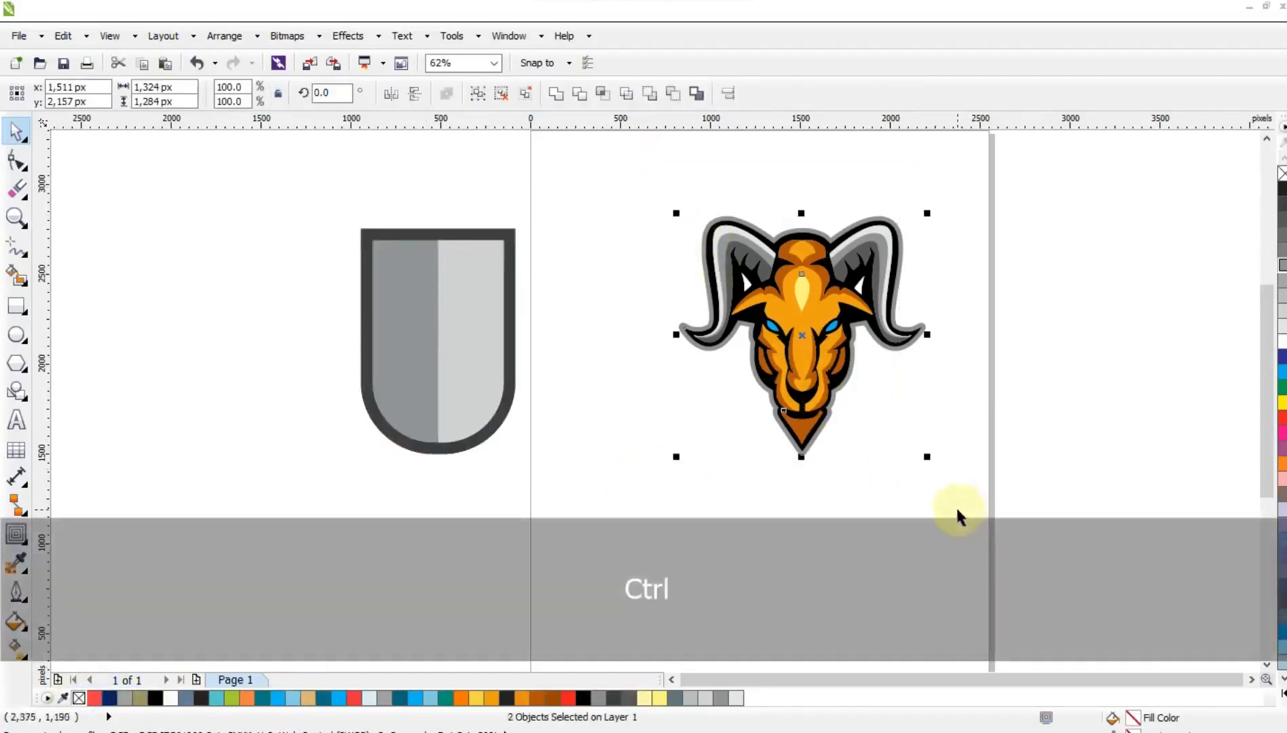
pyautogui.hotkey('ctrl', 'g')
pyautogui.hotkey('shift', 'pageup')
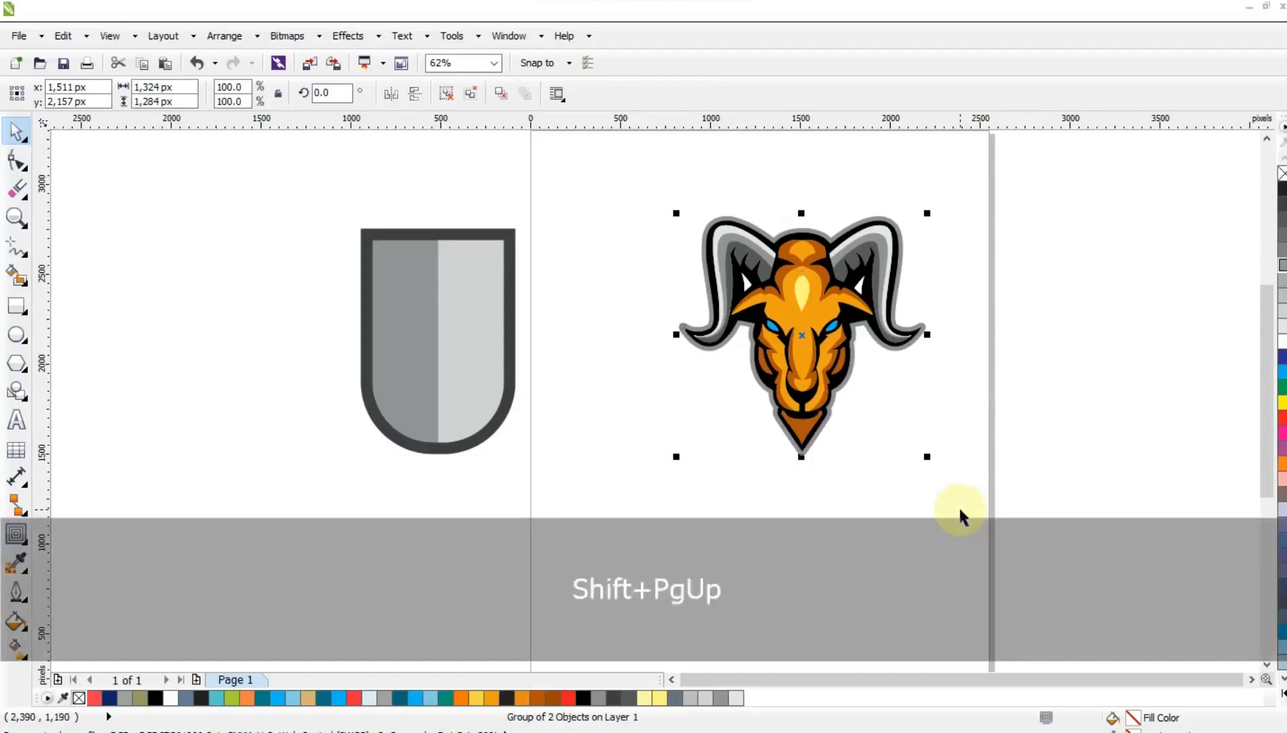
# Center the ram head group horizontally and vertically on the shield
pyautogui.keyDown('shift'); pyautogui.click(447, 345); pyautogui.keyUp('shift')
pyautogui.press('c')
pyautogui.press('e')
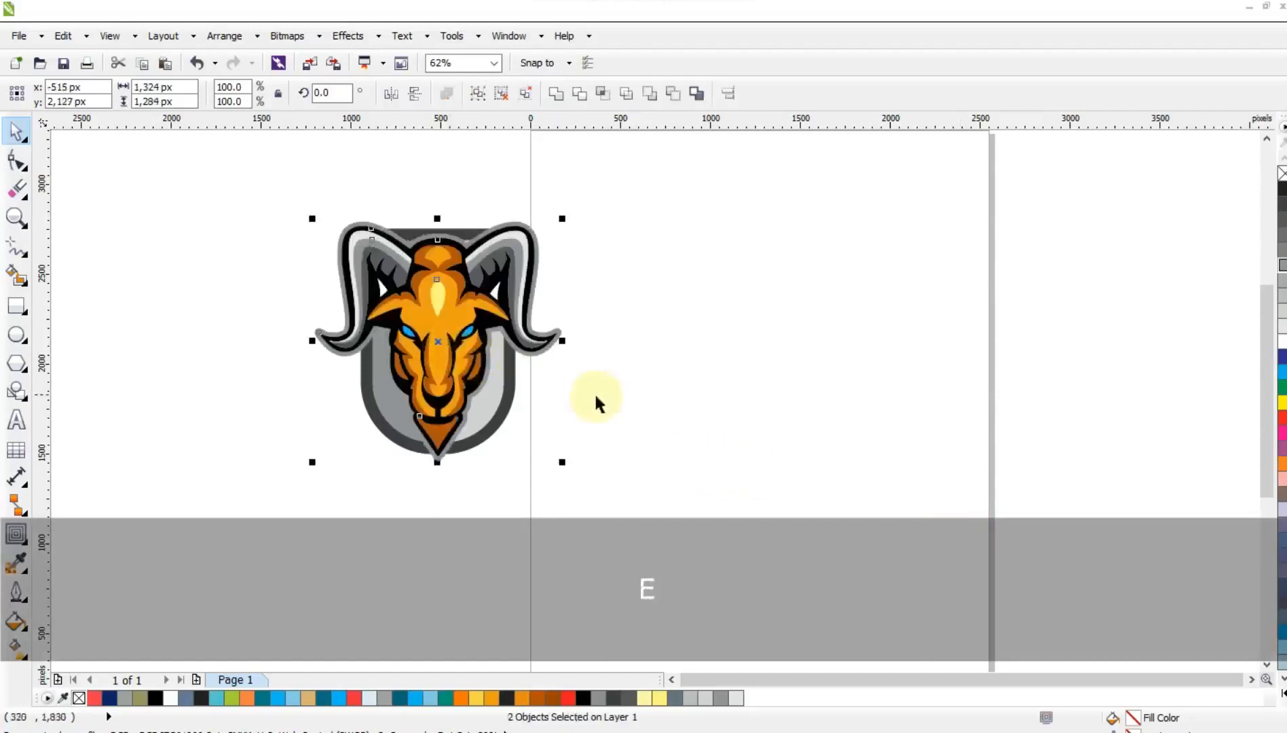
pyautogui.click(594, 397)
# Move the ram head straight down on the shield and enlarge it to about 1,370 px wide
pyautogui.click(467, 356)
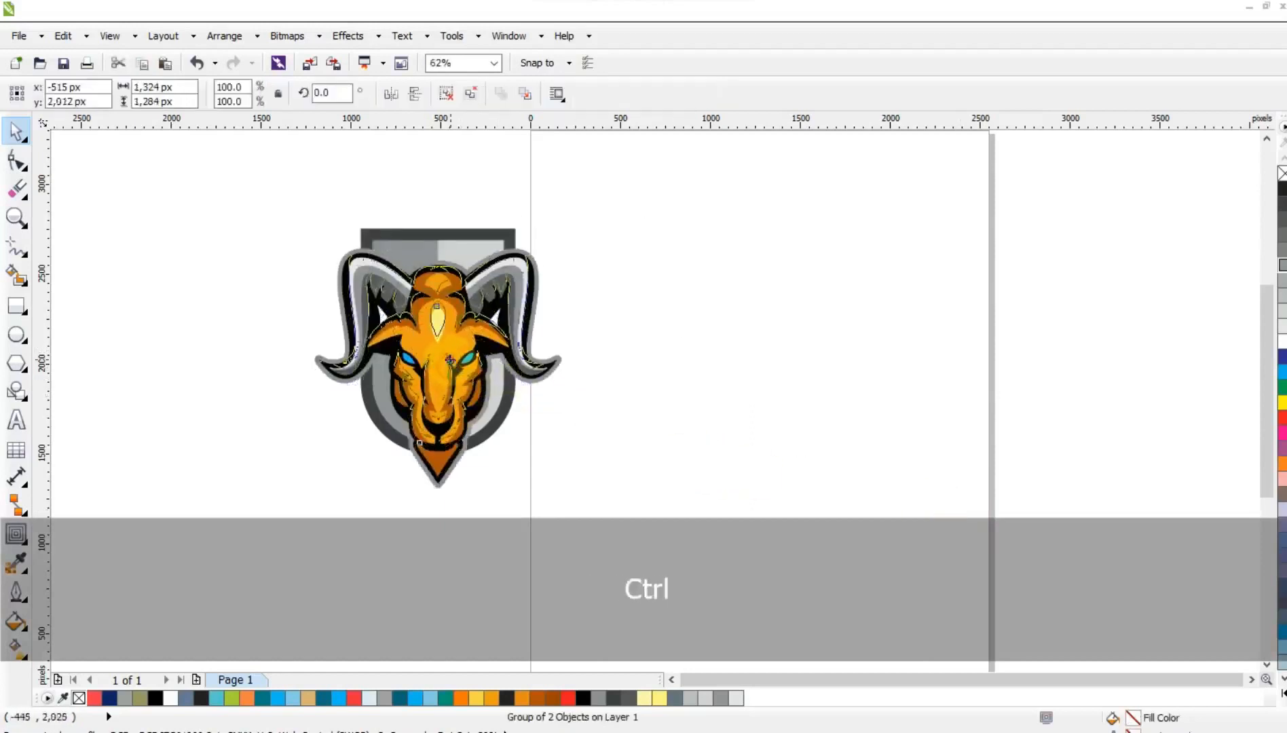
pyautogui.click(555, 242)
pyautogui.moveTo(565, 237); pyautogui.dragTo(566, 236)
# Ungroup the ram head from its border and create Smart Fill shapes in the lower inner shield on both sides of the face
pyautogui.click(448, 96)
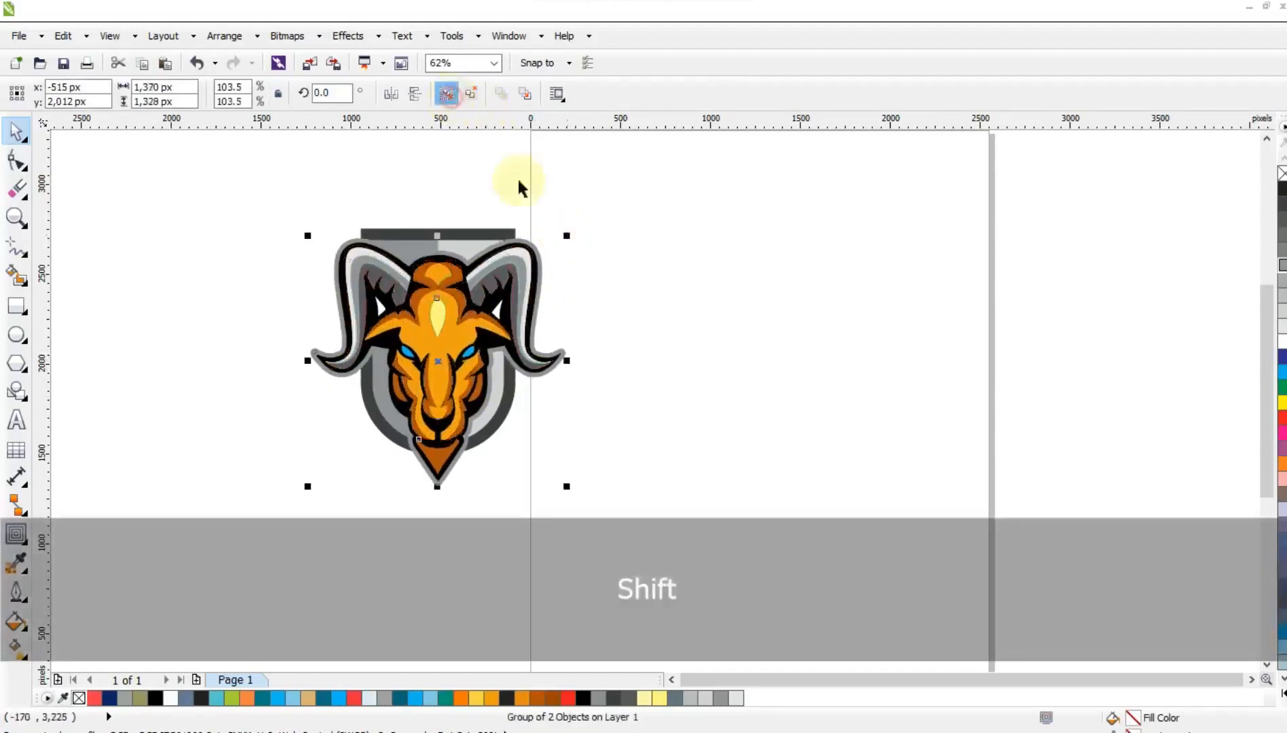
pyautogui.click(609, 238)
pyautogui.click(16, 275)
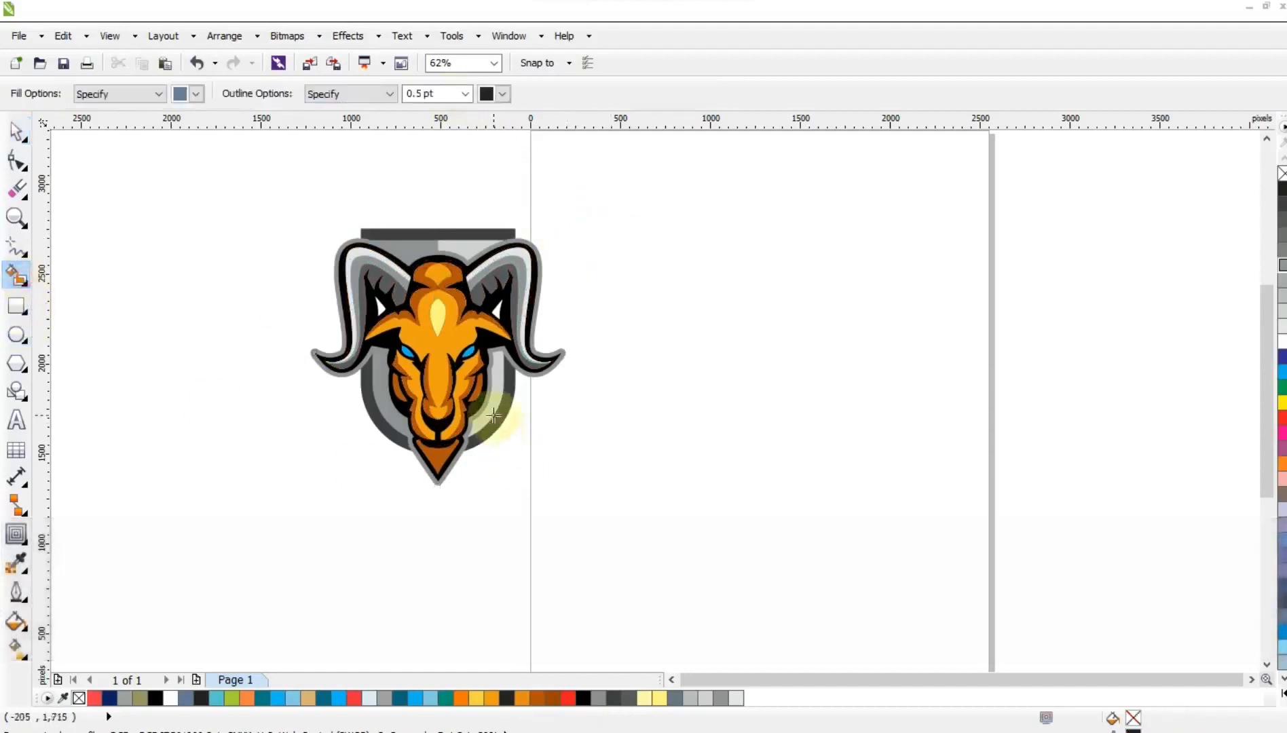
pyautogui.click(497, 416)
pyautogui.click(400, 421)
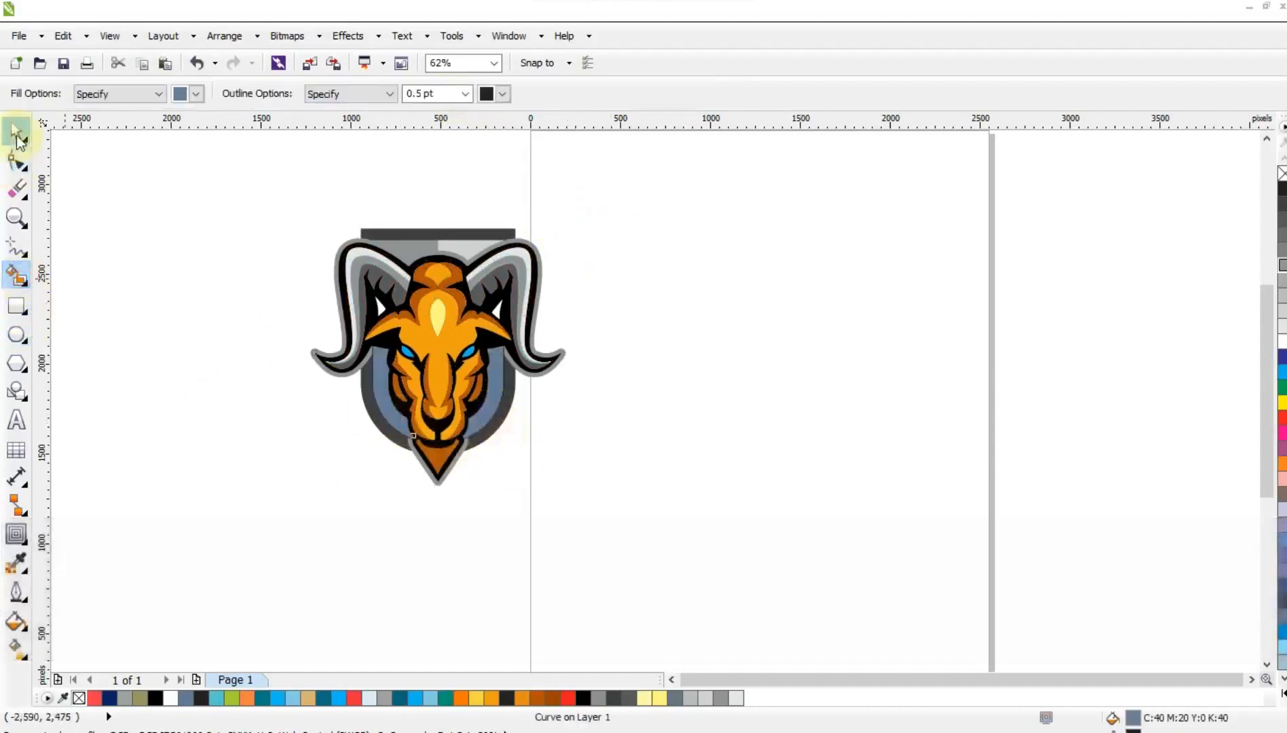
# Color both Smart Fill shapes beside the ram's face black
pyautogui.click(17, 133)
pyautogui.keyDown('shift'); pyautogui.click(496, 409); pyautogui.keyUp('shift')
pyautogui.click(586, 699)
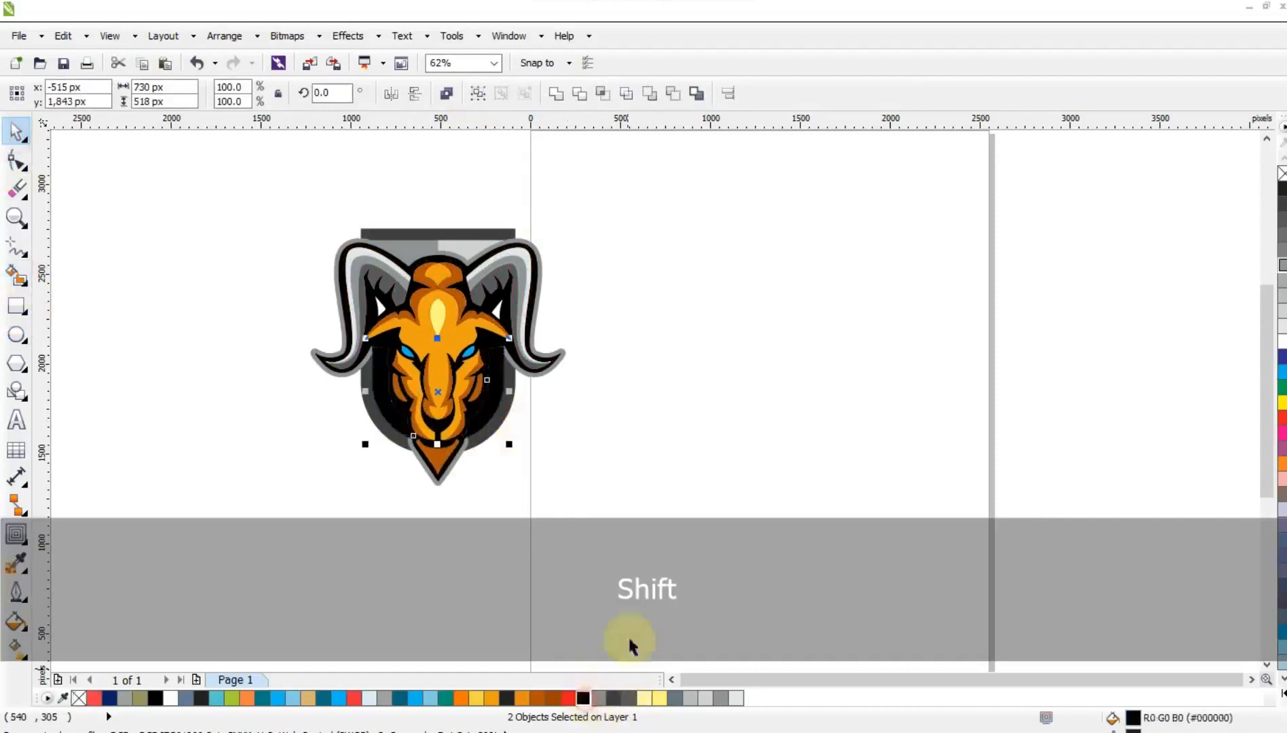
pyautogui.click(655, 570)
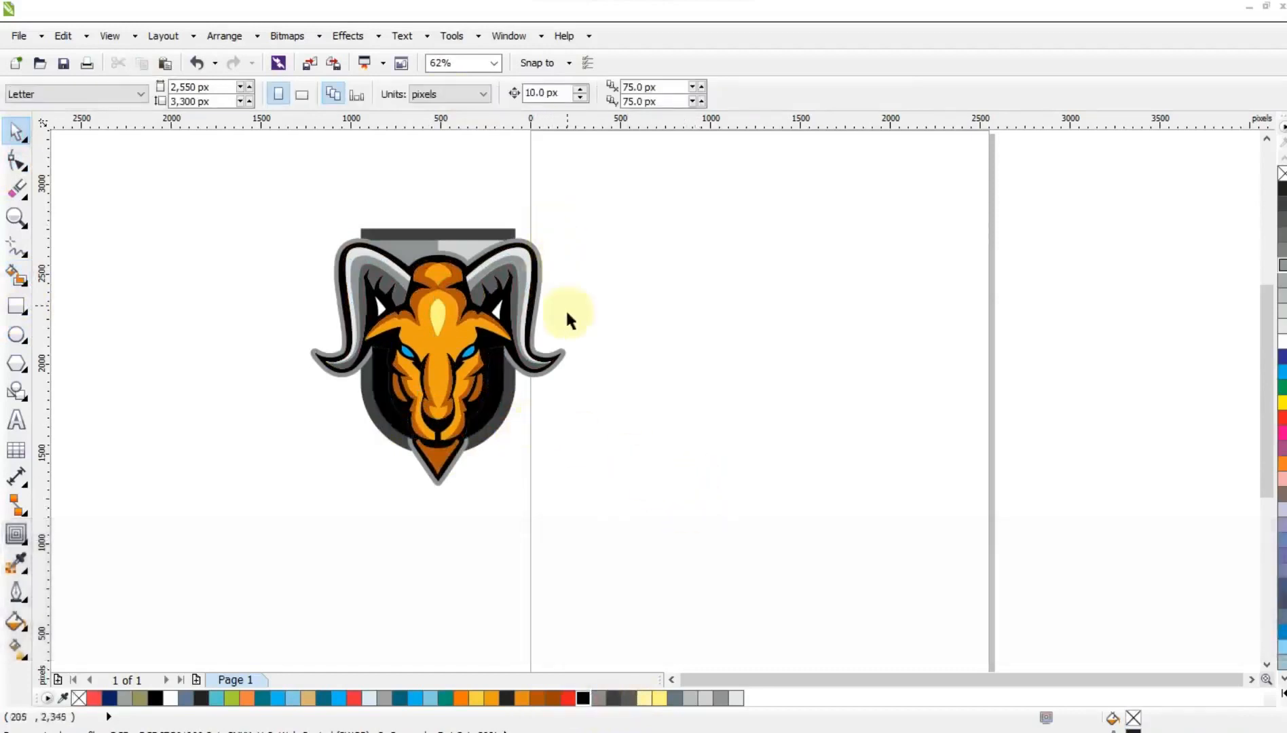
# Bring the ram head and its gray border in front of the black shield areas
pyautogui.moveTo(572, 233); pyautogui.dragTo(283, 487)
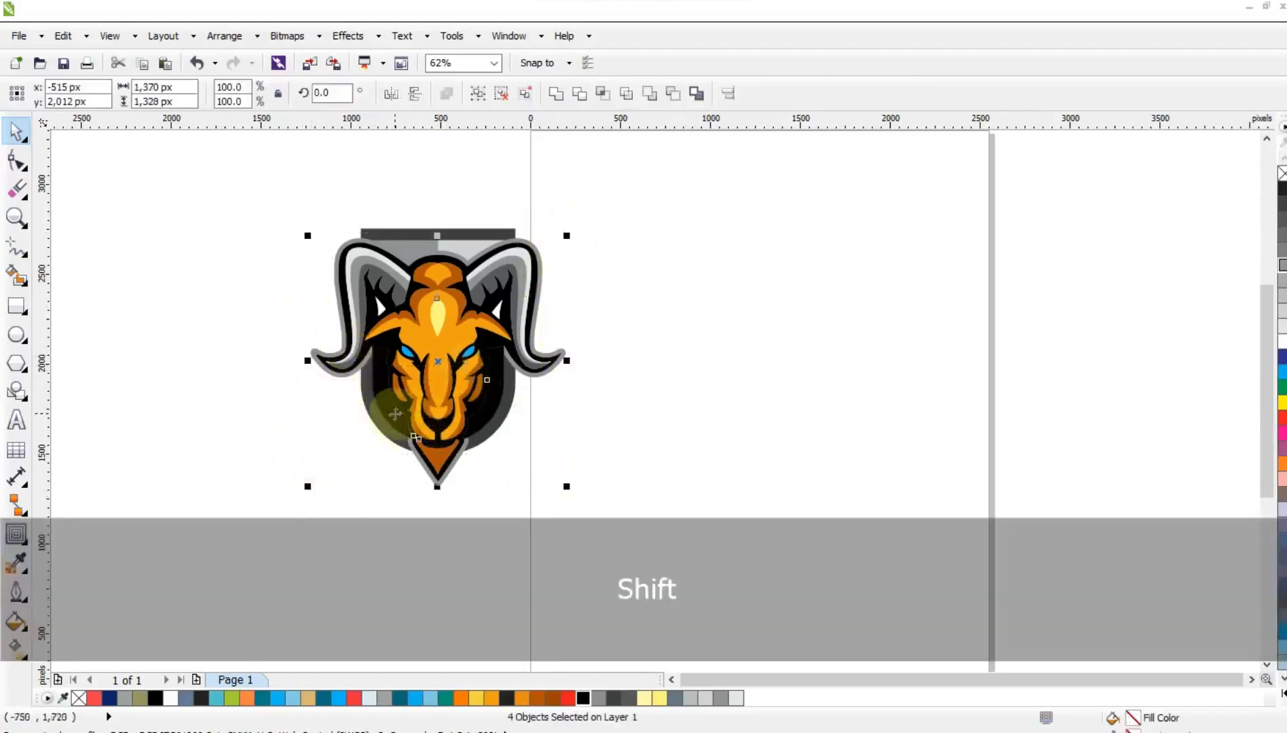
pyautogui.keyDown('shift'); pyautogui.click(389, 412); pyautogui.keyUp('shift')
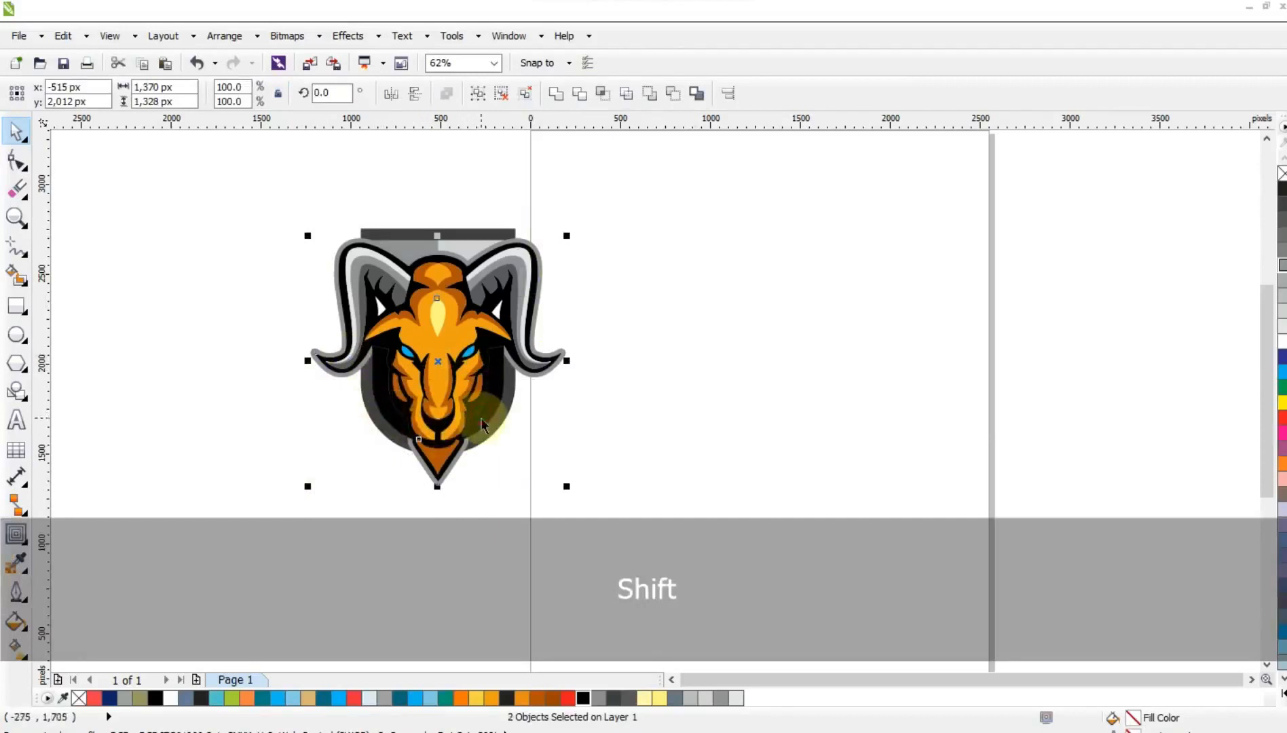
pyautogui.hotkey('shift', 'pageup')
pyautogui.click(706, 451)
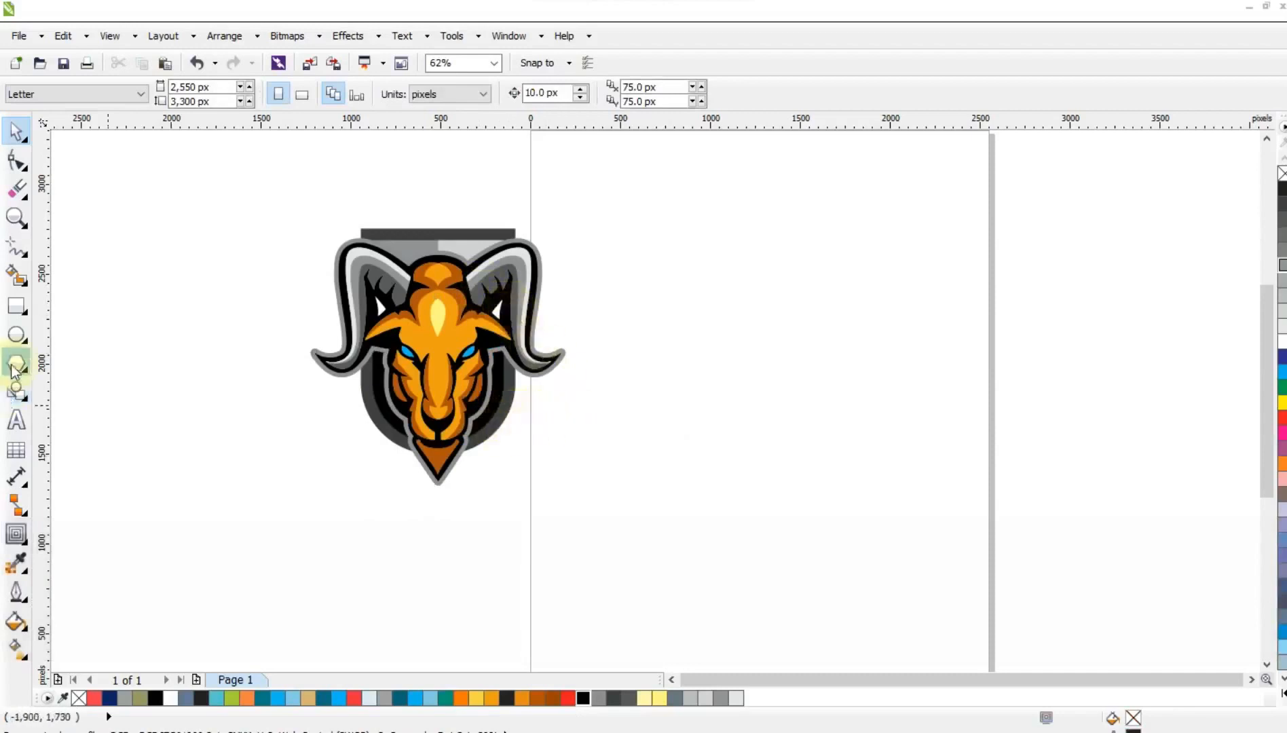
# Add the artistic text MOUNTAIN GOAT in an empty area below and beside the emblem
pyautogui.click(17, 419)
pyautogui.click(177, 519)
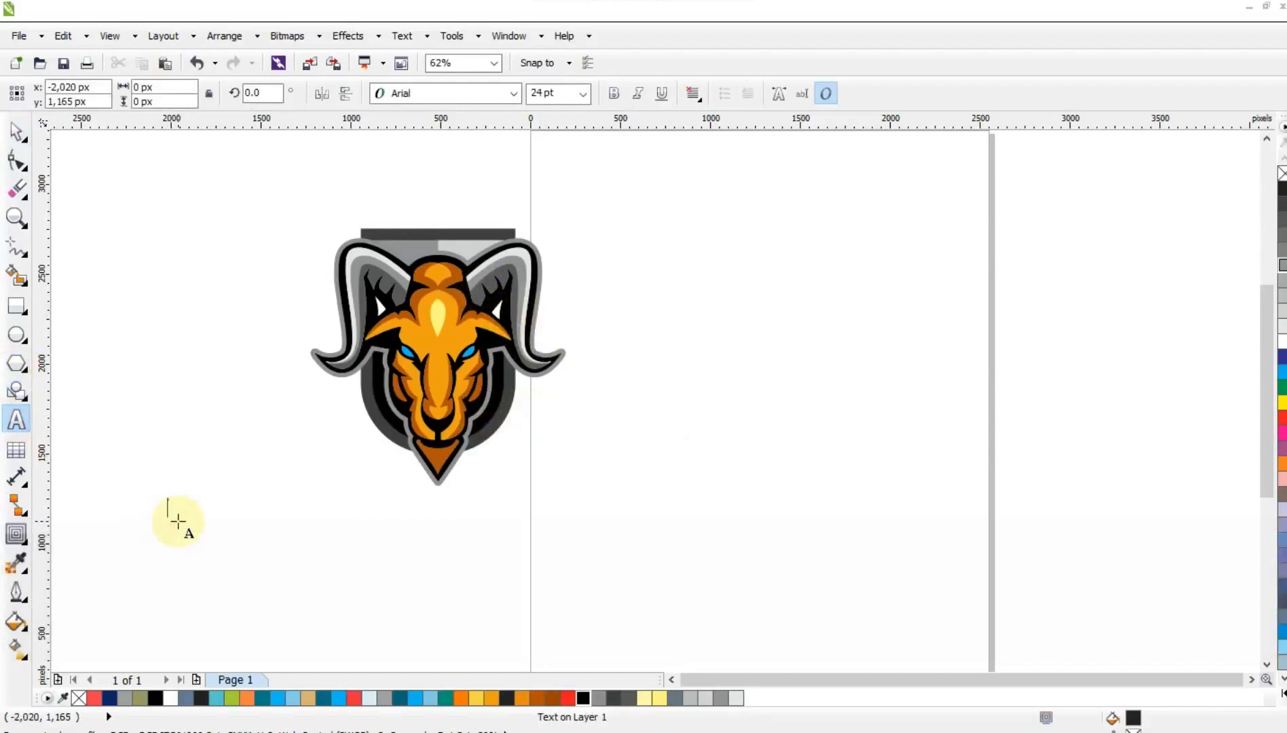
pyautogui.press('capslock')
pyautogui.write('MOUNT')
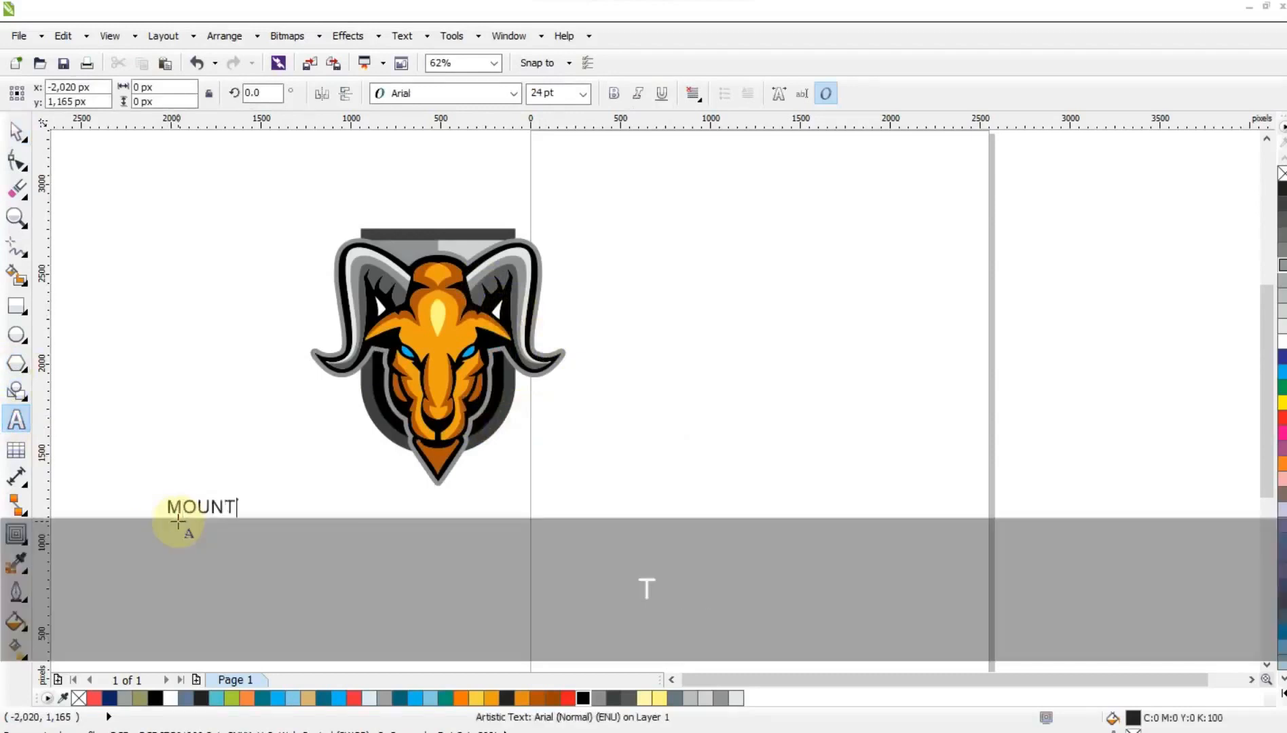
pyautogui.write('AIN GOA')
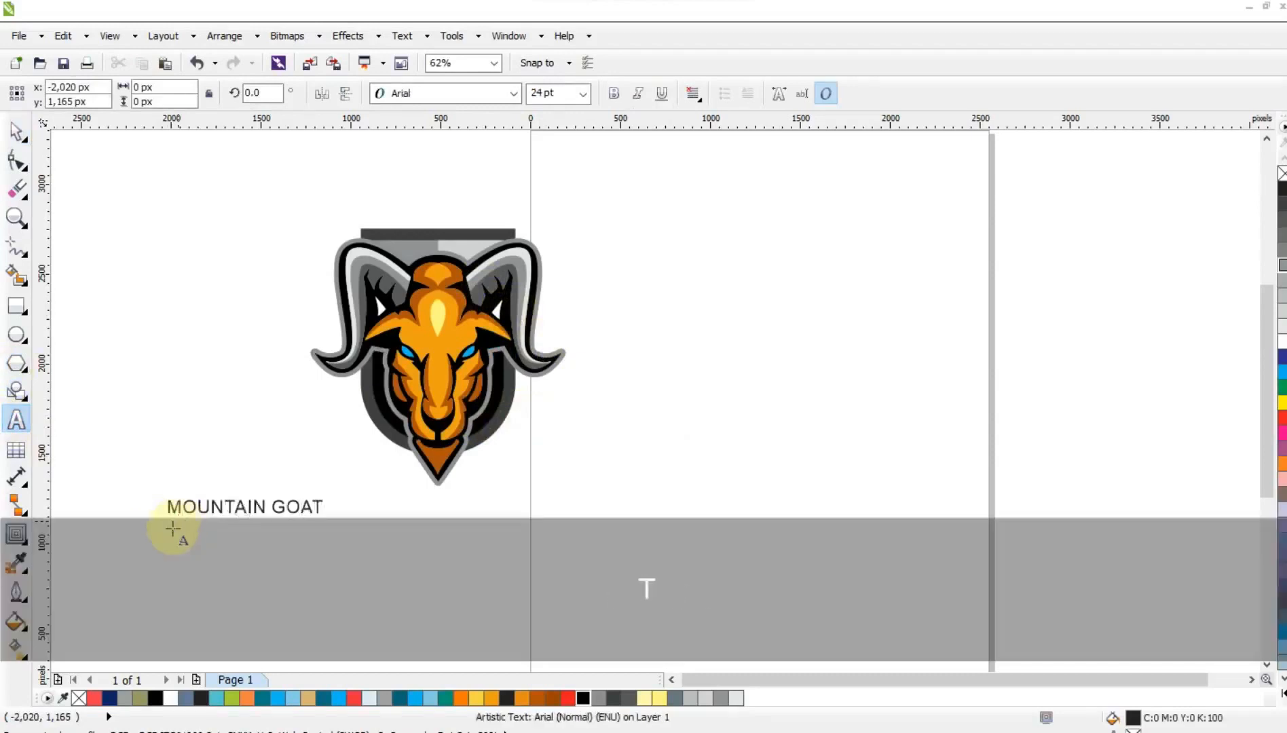
pyautogui.write('T')
pyautogui.click(17, 131)
# Set the MOUNTAIN GOAT text in Impact, place it above the shield and enlarge it to about 1,035 px wide
pyautogui.click(513, 95)
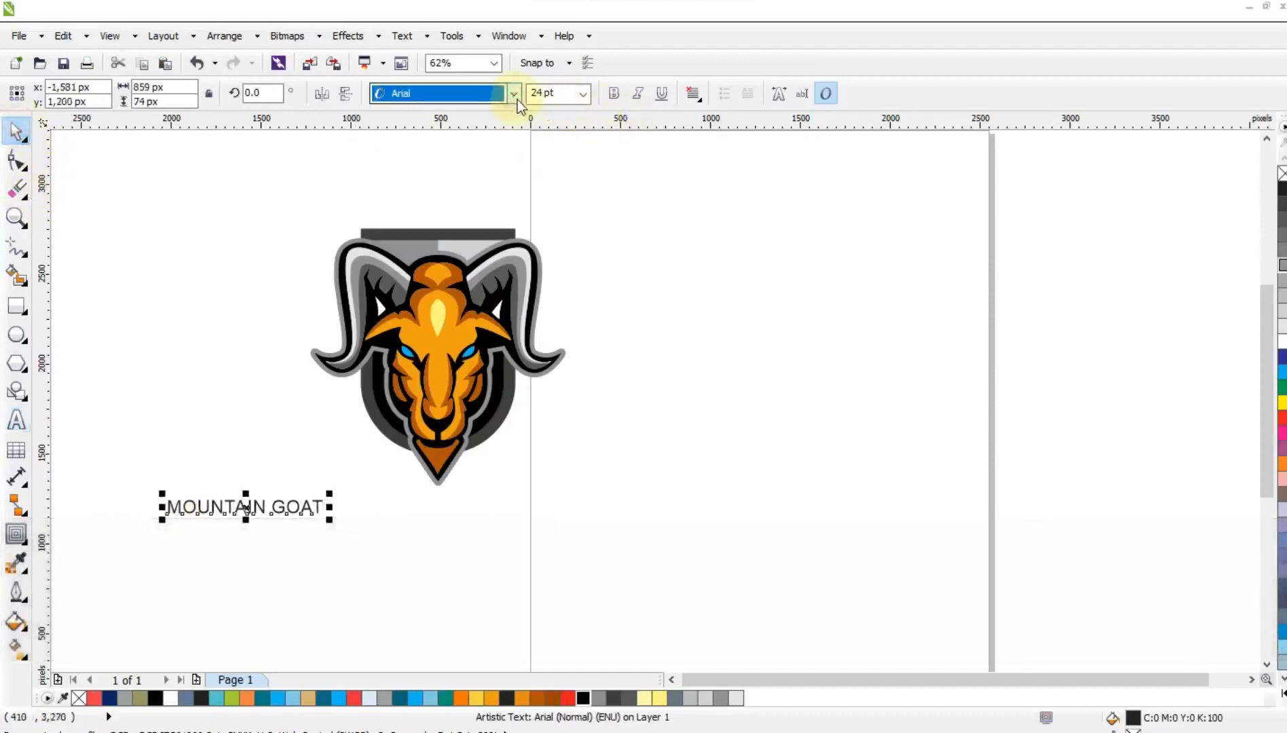
pyautogui.click(517, 100)
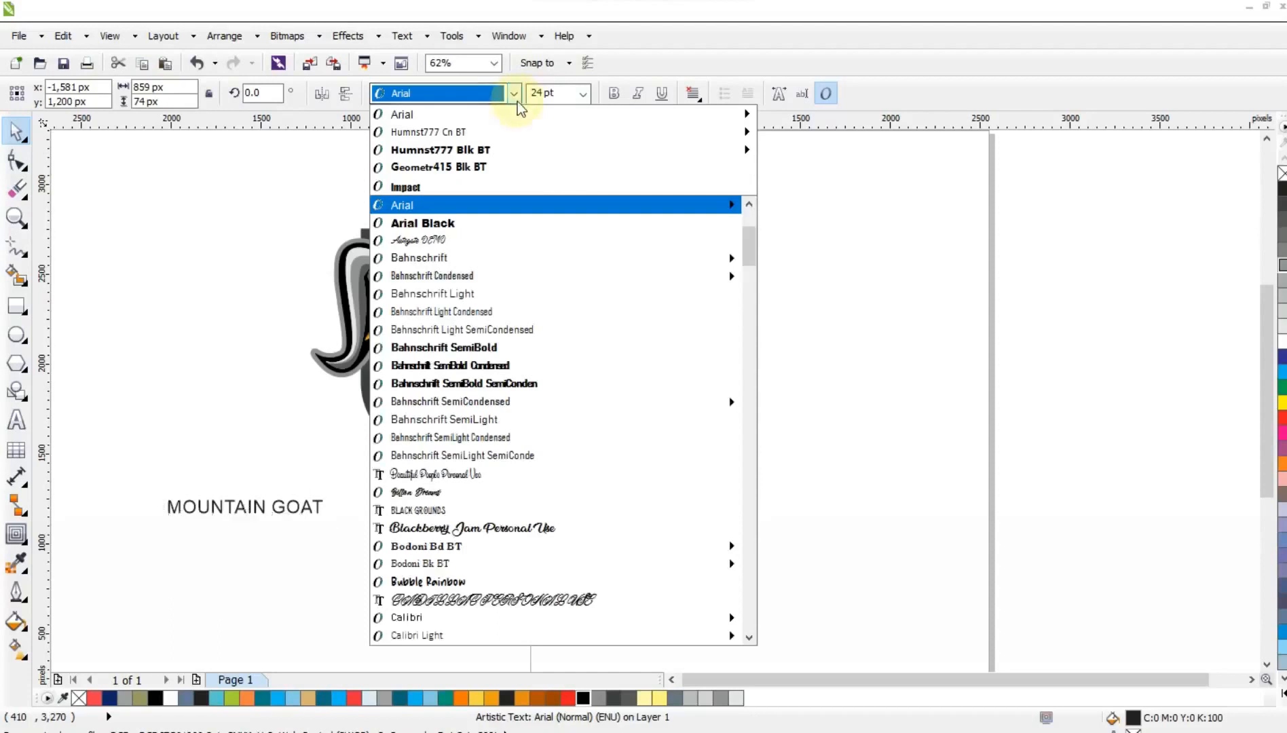
pyautogui.click(483, 188)
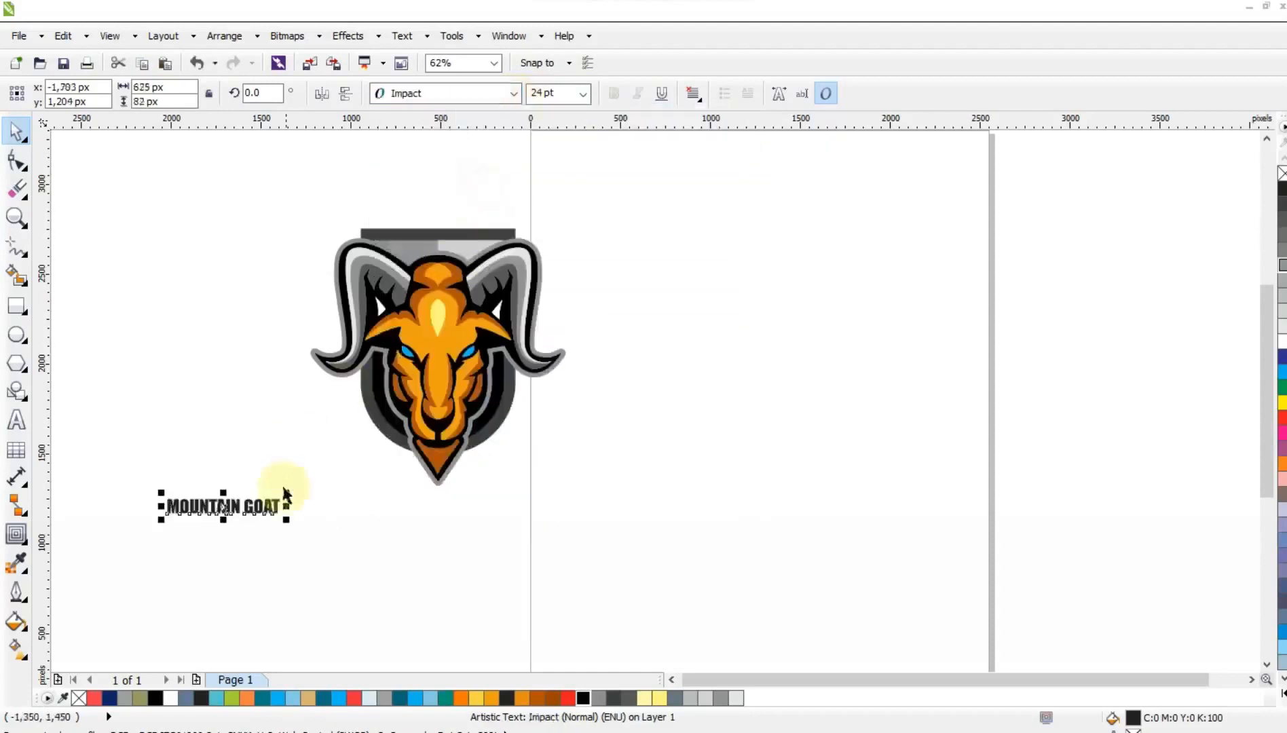
pyautogui.moveTo(286, 490); pyautogui.dragTo(537, 235)
pyautogui.moveTo(352, 197); pyautogui.dragTo(340, 190)
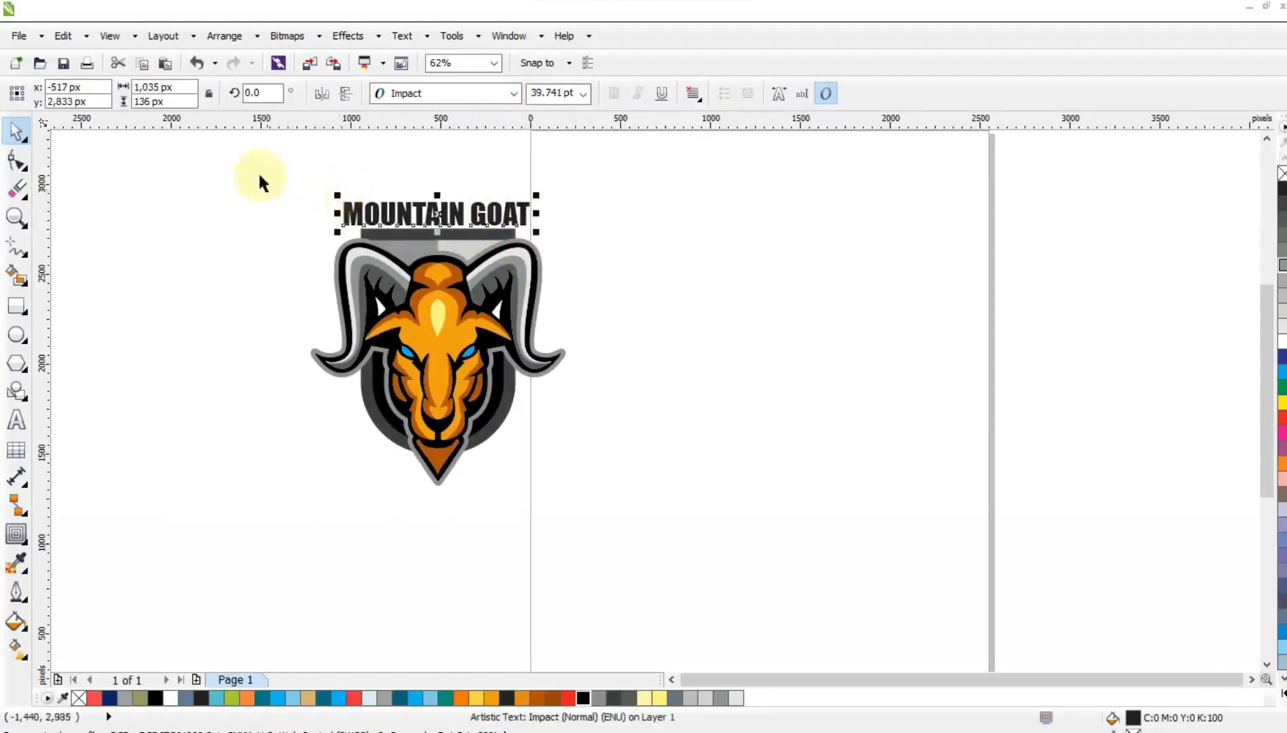
# Move the whole emblem together with its title about 260 px to the left
pyautogui.moveTo(260, 175); pyautogui.dragTo(635, 503)
pyautogui.moveTo(381, 356); pyautogui.dragTo(336, 350)
pyautogui.click(574, 333)
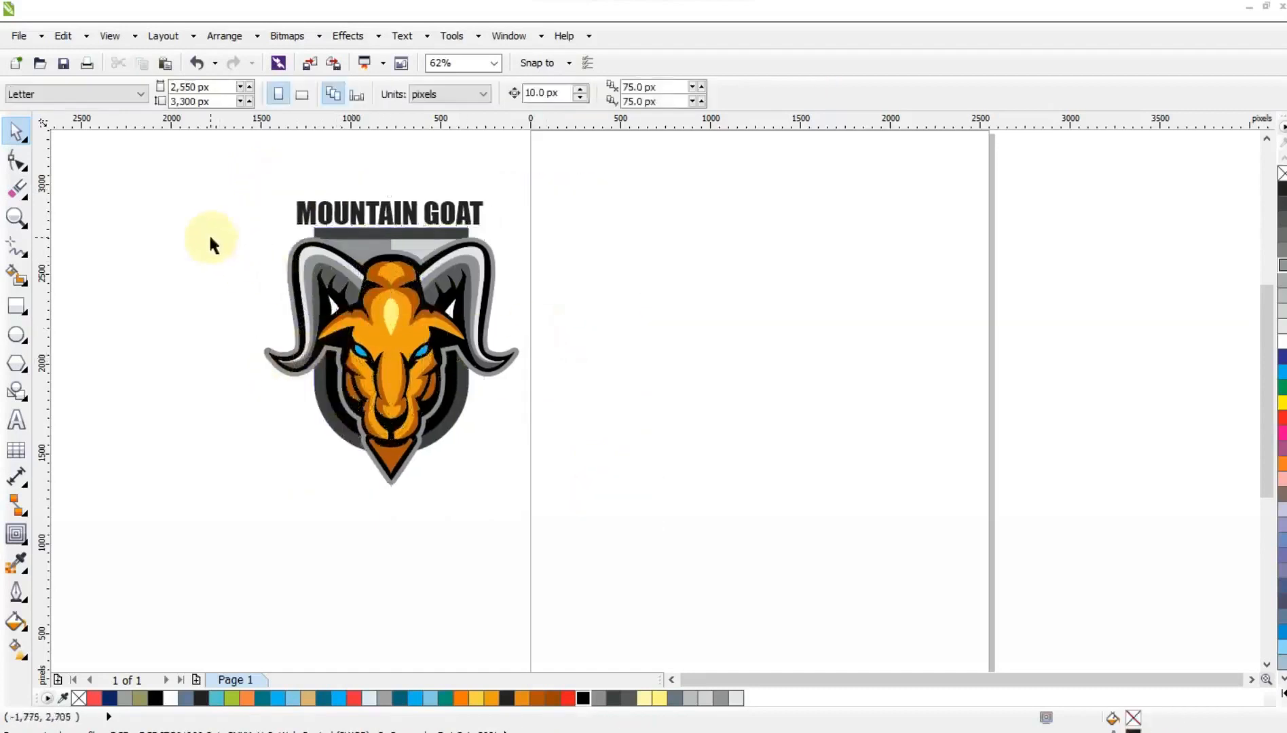
# Reduce the ram head and its border to about 1,300 px wide and raise the title slightly above the shield
pyautogui.moveTo(213, 238); pyautogui.dragTo(512, 482)
pyautogui.keyDown('shift'); pyautogui.click(332, 395); pyautogui.keyUp('shift')
pyautogui.moveTo(394, 381); pyautogui.dragTo(395, 386)
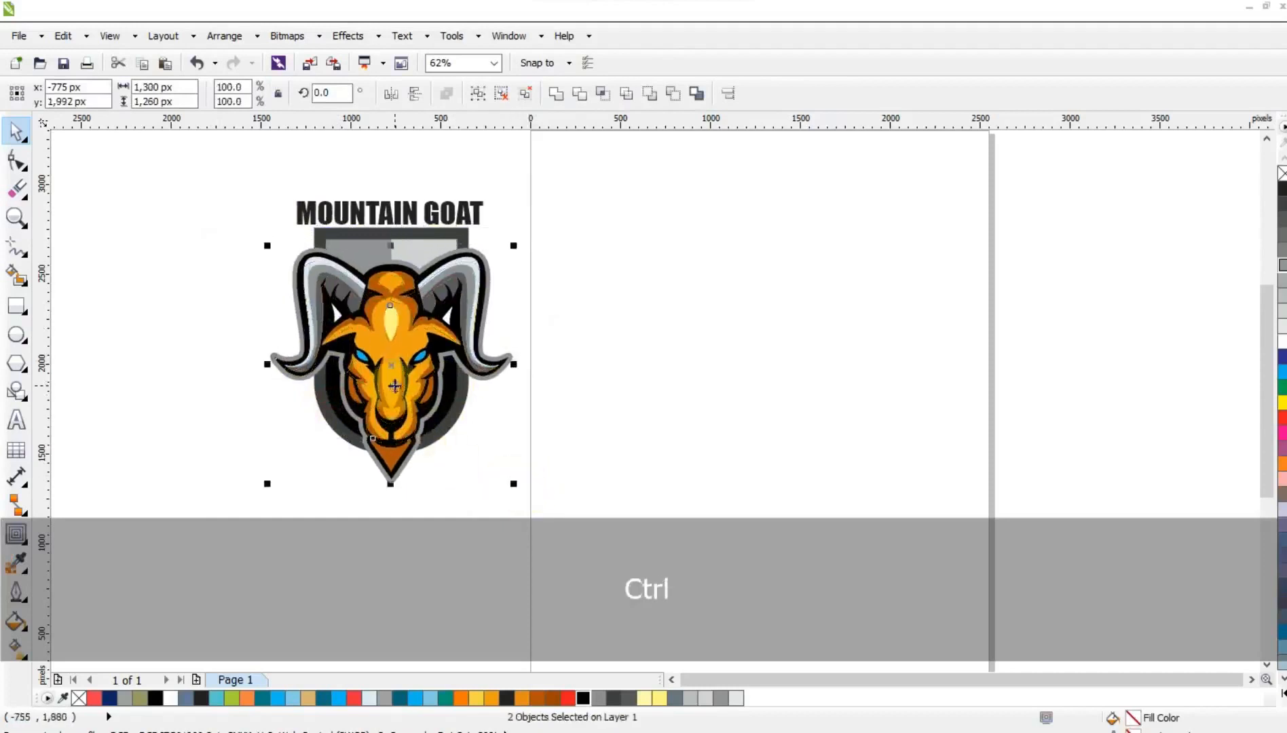
pyautogui.keyDown('ctrl'); pyautogui.click(410, 209); pyautogui.keyUp('ctrl')
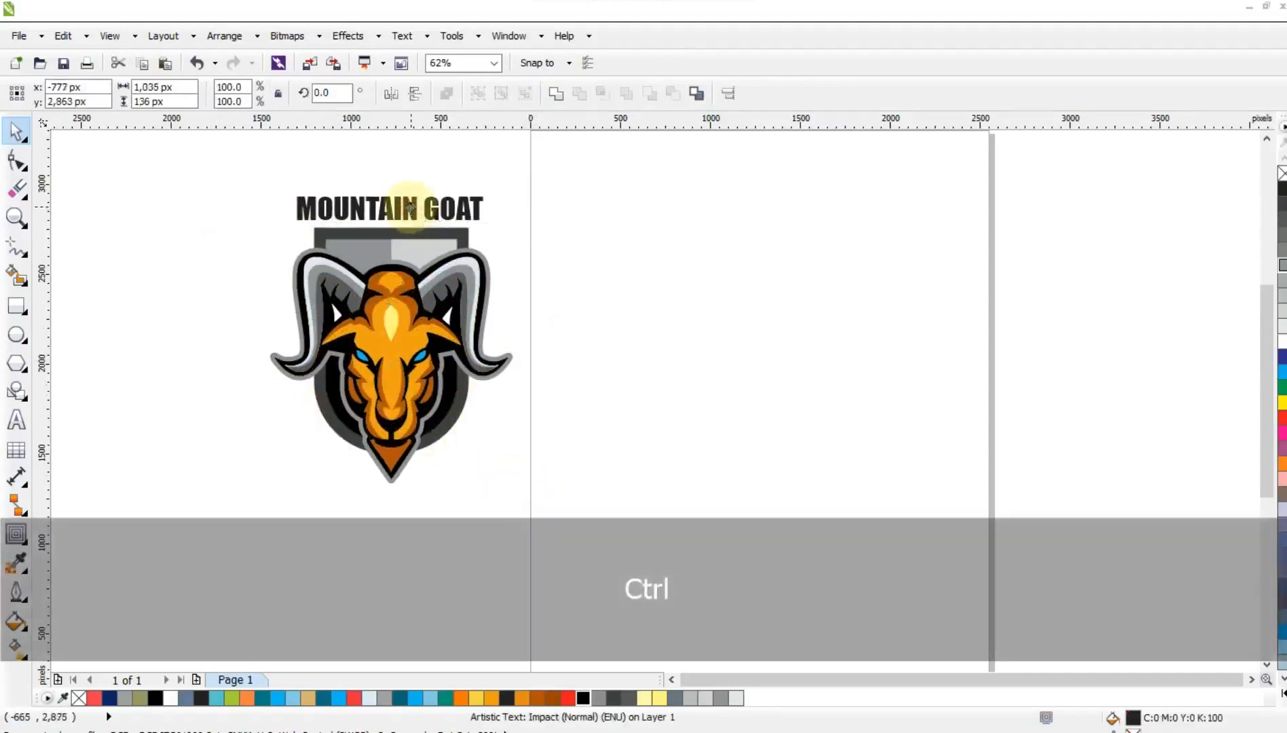
pyautogui.click(537, 259)
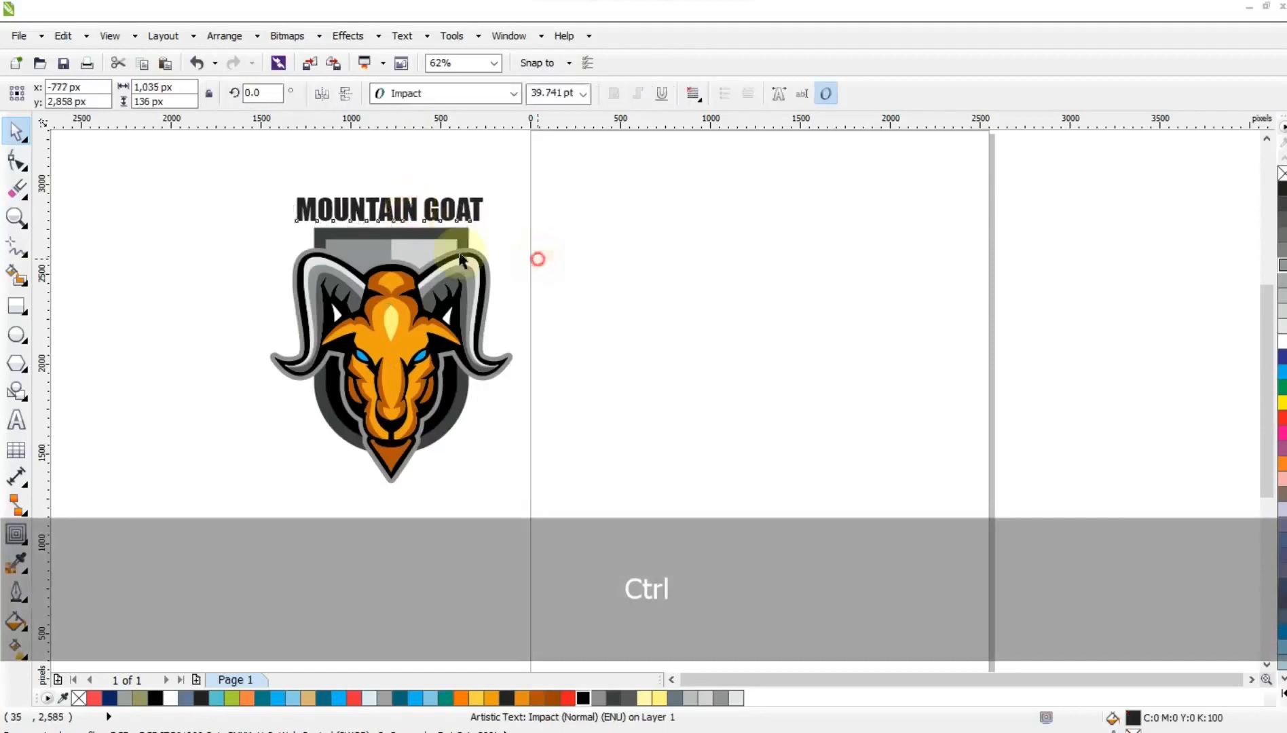
# Enlarge the MOUNTAIN GOAT title to about 1,095 px wide
pyautogui.click(15, 219)
pyautogui.moveTo(236, 157); pyautogui.dragTo(611, 482)
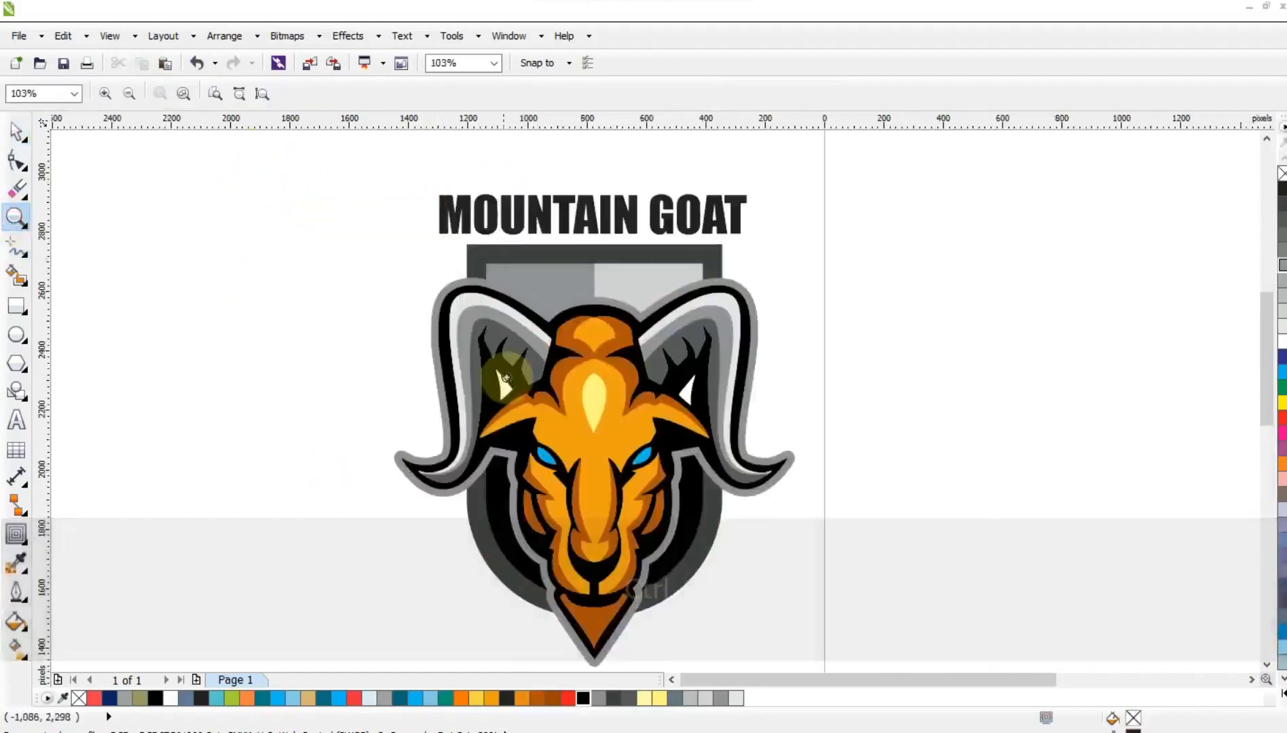
pyautogui.click(15, 131)
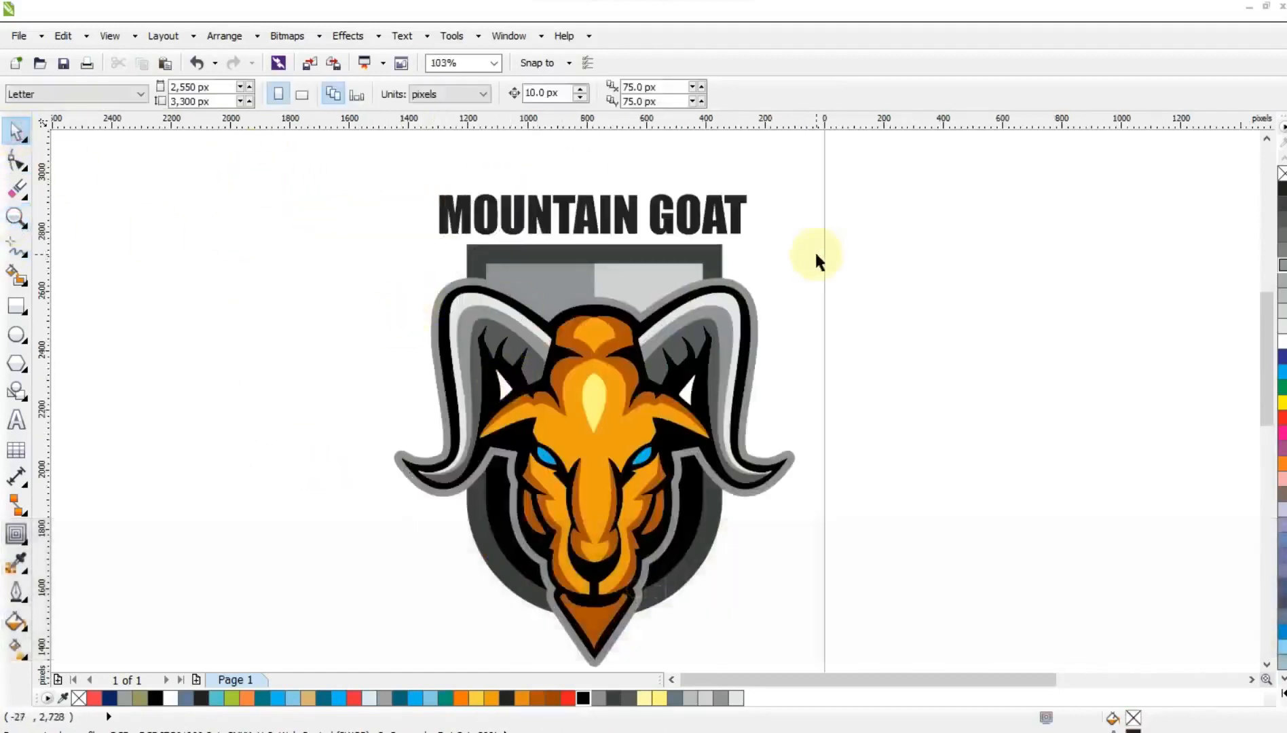
pyautogui.click(718, 210)
pyautogui.moveTo(755, 244); pyautogui.dragTo(777, 256)
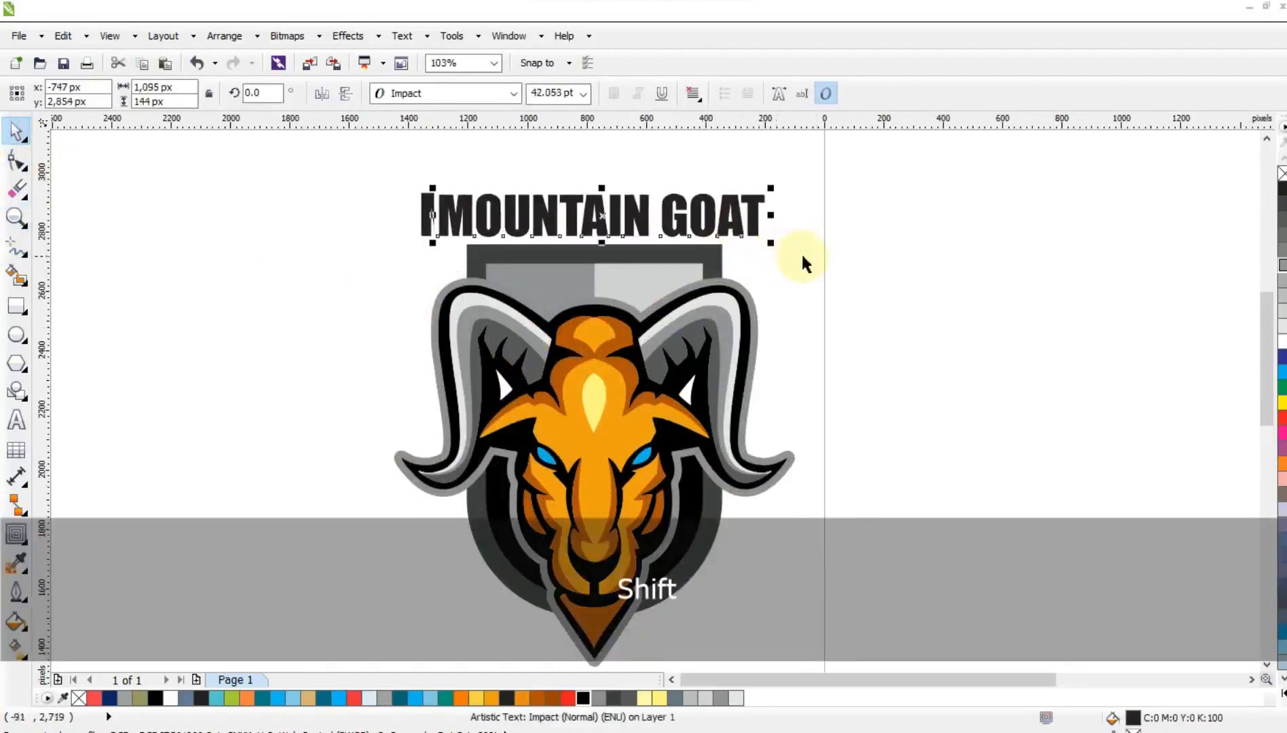
pyautogui.click(800, 251)
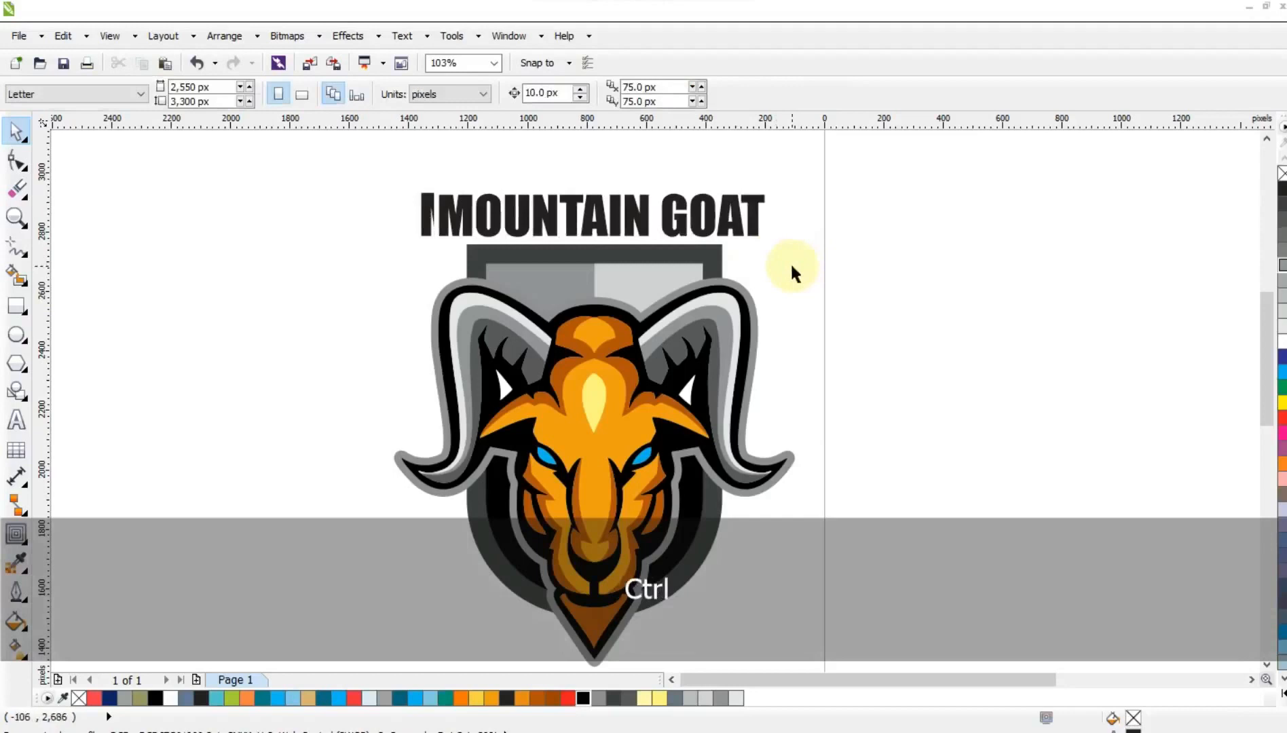
# Refresh the drawing window and examine the finished emblem in full-screen preview and at a closer zoom
pyautogui.hotkey('ctrl', 'w')
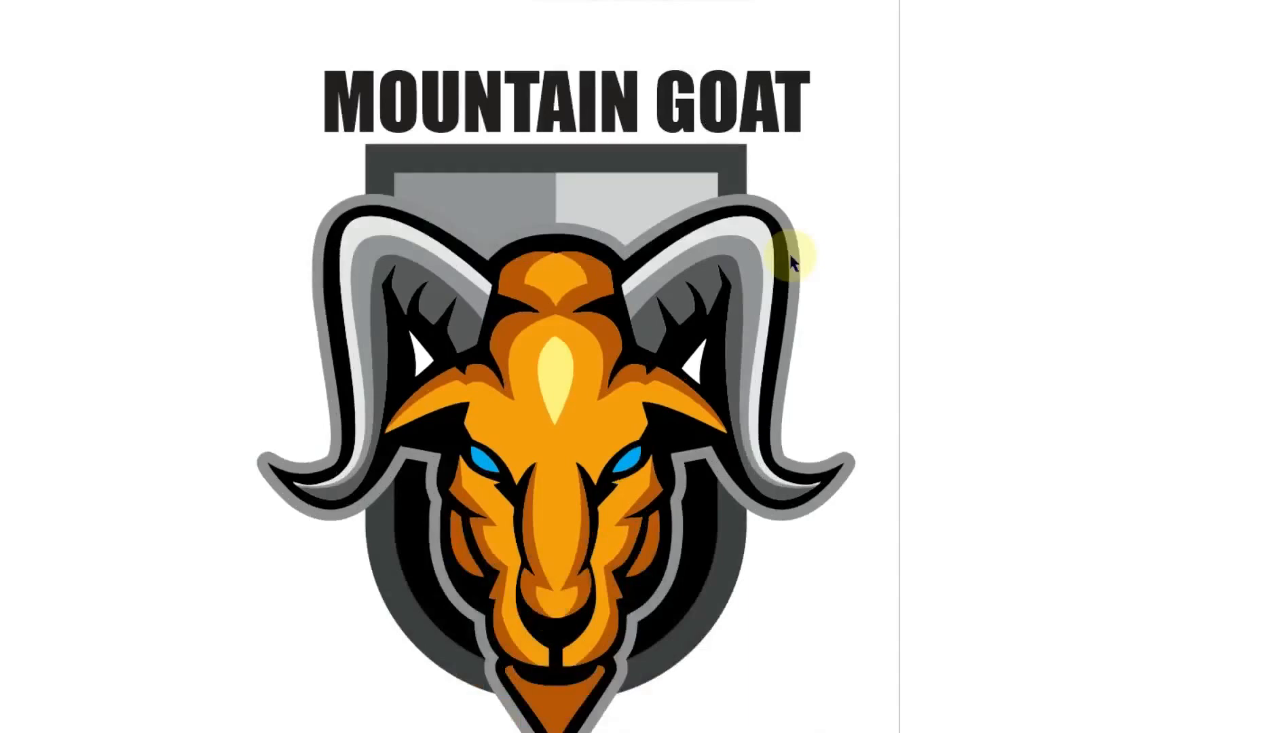
pyautogui.press('F9')
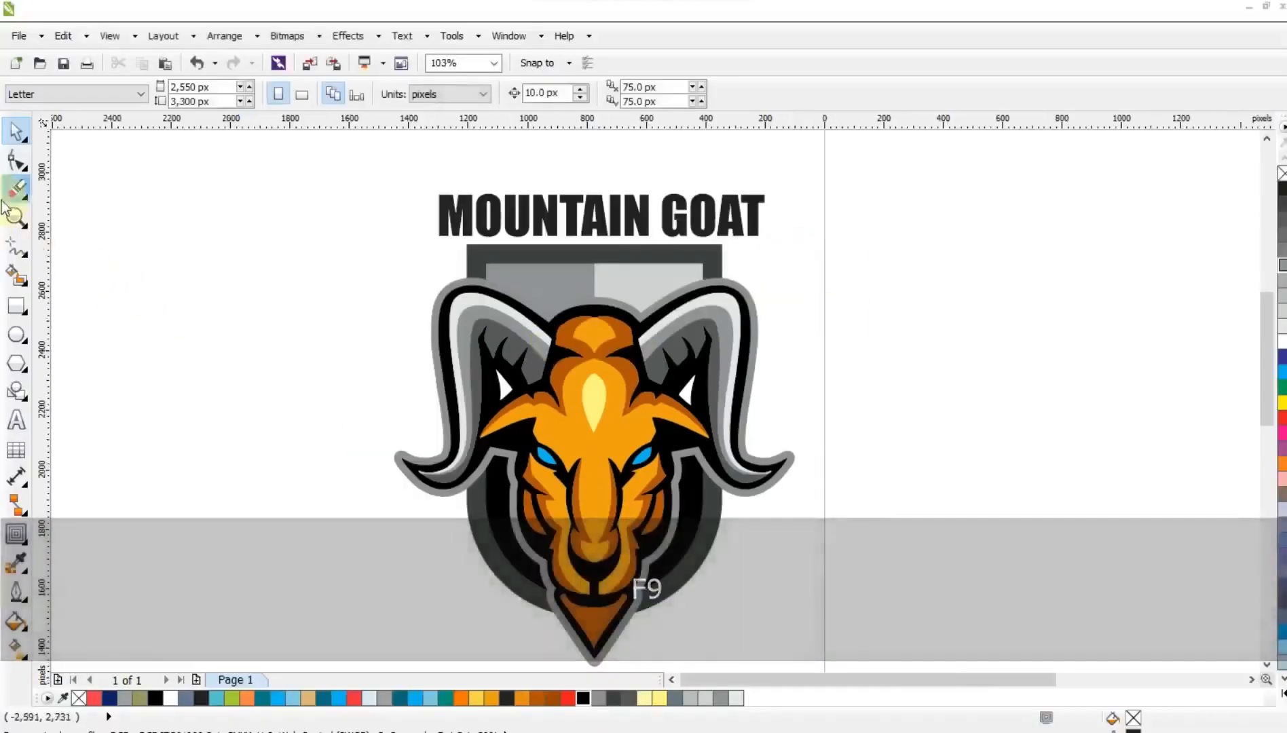
pyautogui.click(16, 218)
pyautogui.scroll(-2, 88, 207)
pyautogui.moveTo(199, 181); pyautogui.dragTo(578, 535)
pyautogui.click(15, 135)
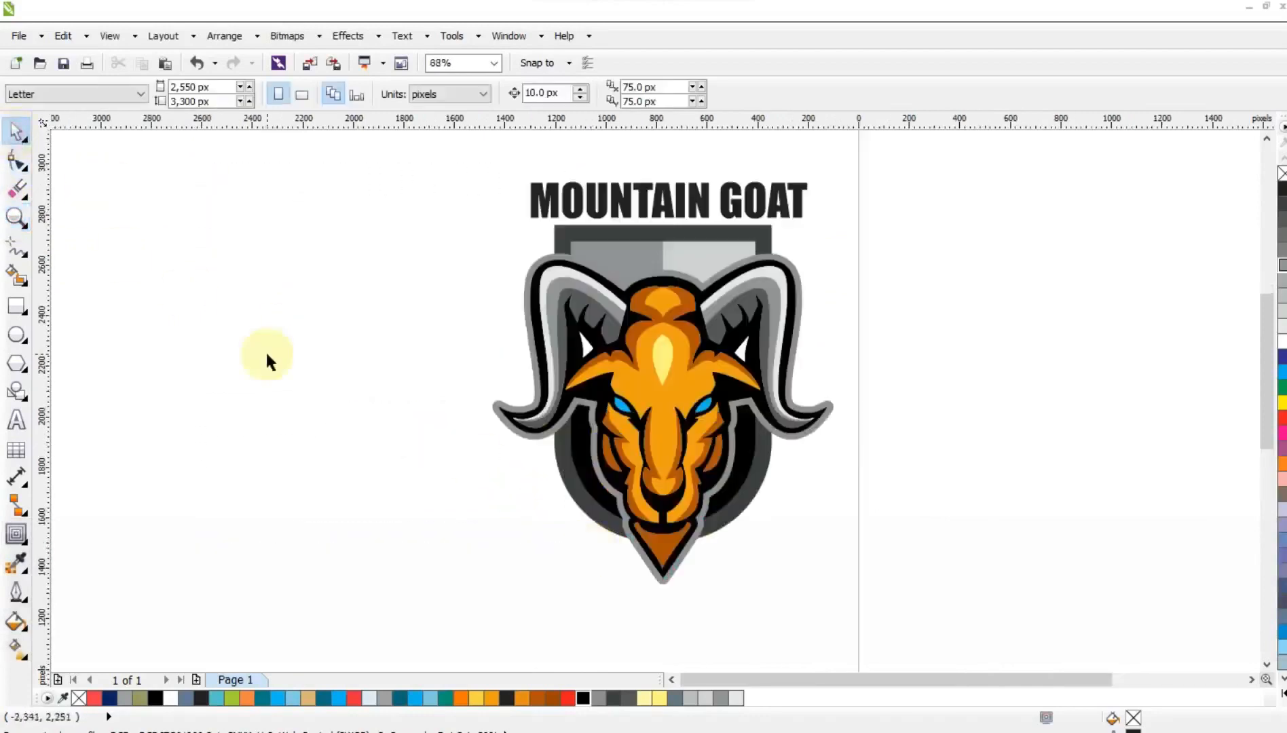